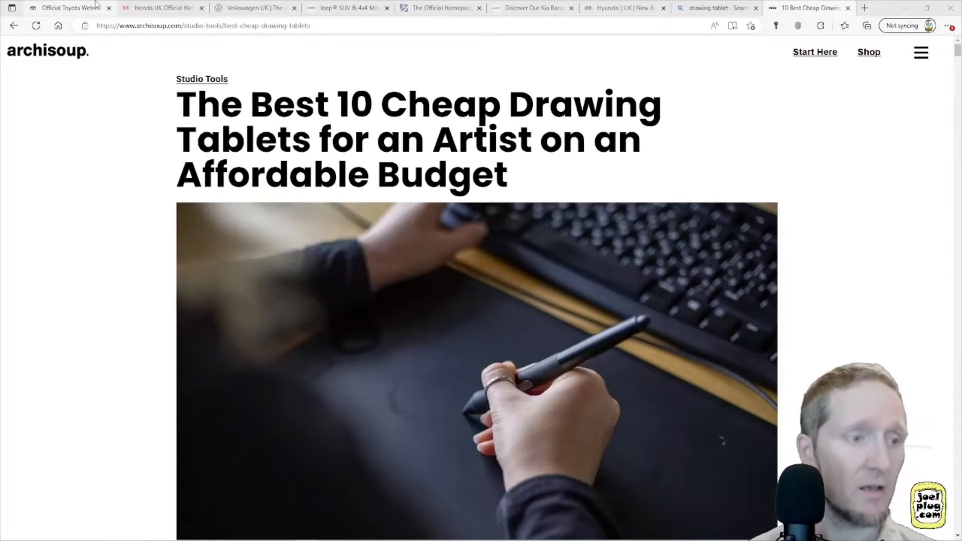
{"action": "mouse_move", "coordinate": [95, 4]}
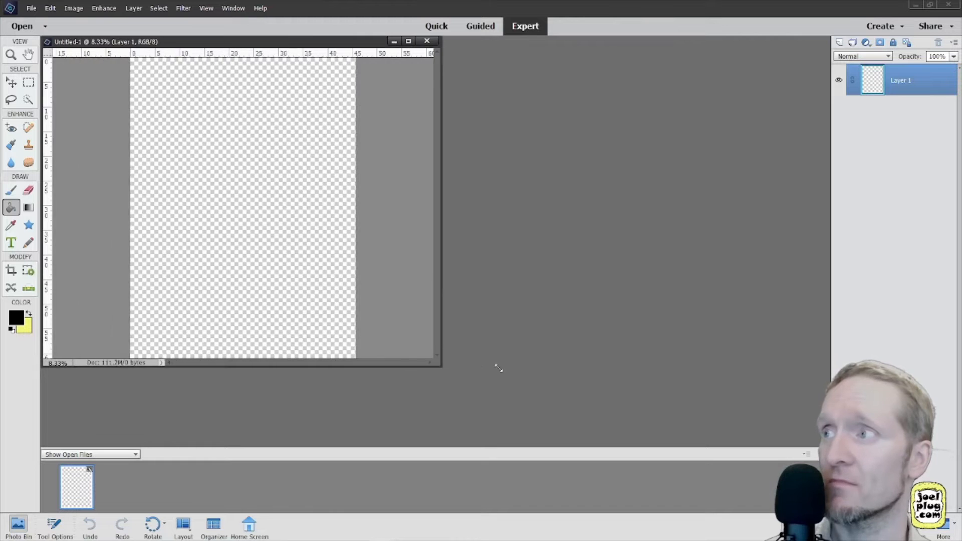
{"action": "left_click_drag", "start_coordinate": [498, 370], "coordinate": [812, 444]}
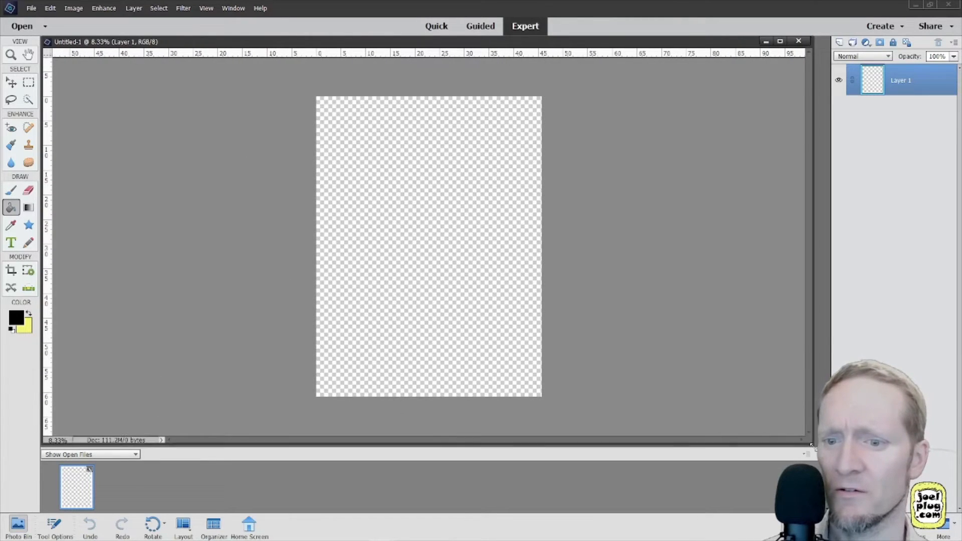
{"action": "key", "text": "ctrl+0"}
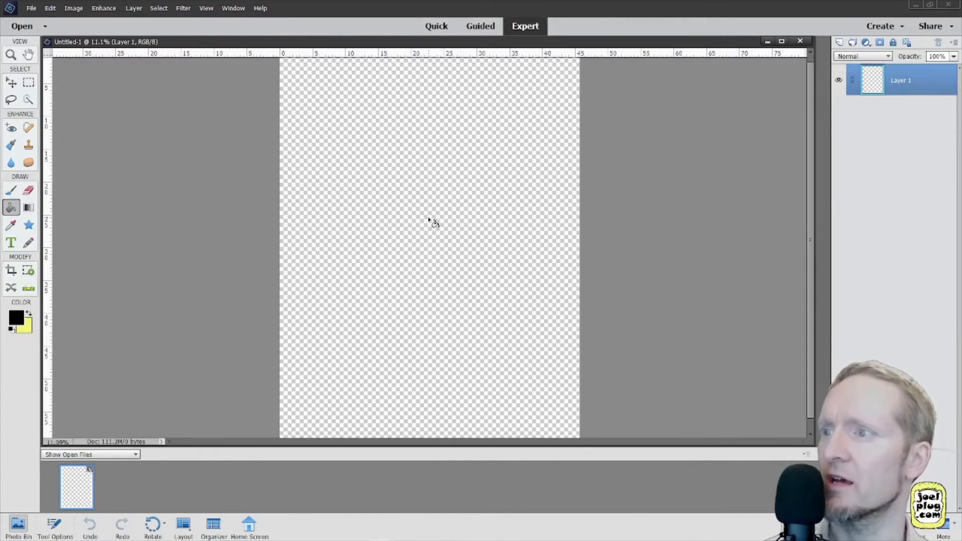
{"action": "scroll", "coordinate": [429, 220], "scroll_direction": "down", "scroll_amount": 1}
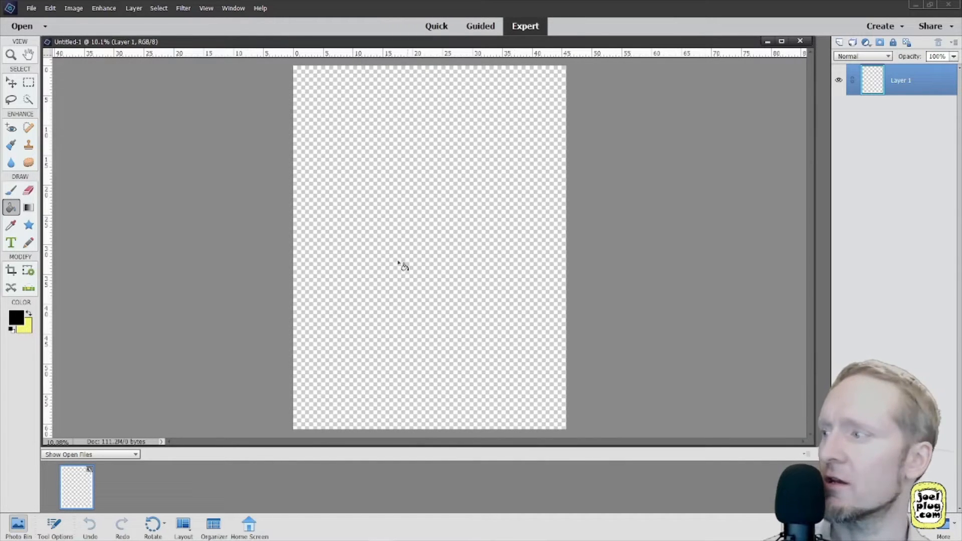
{"action": "left_click", "coordinate": [20, 322]}
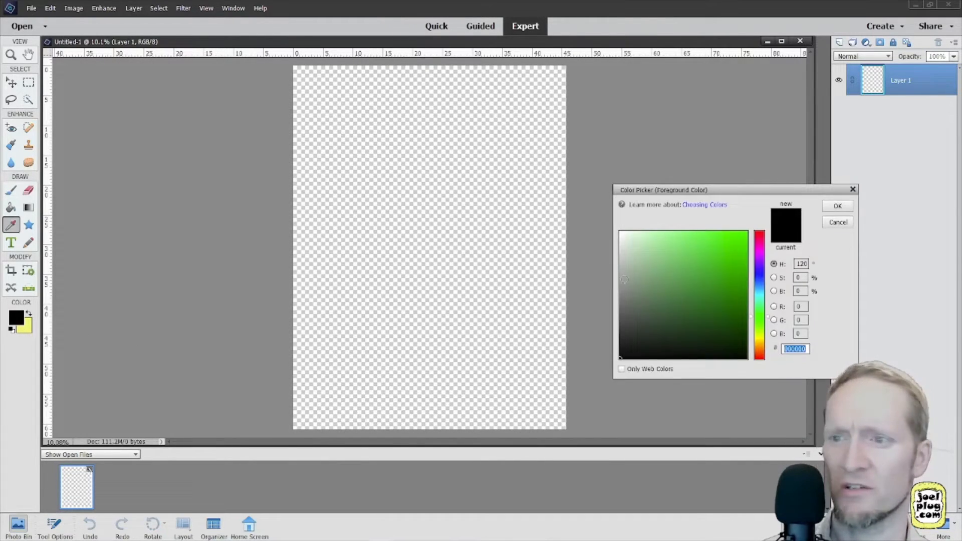
{"action": "left_click", "coordinate": [785, 349]}
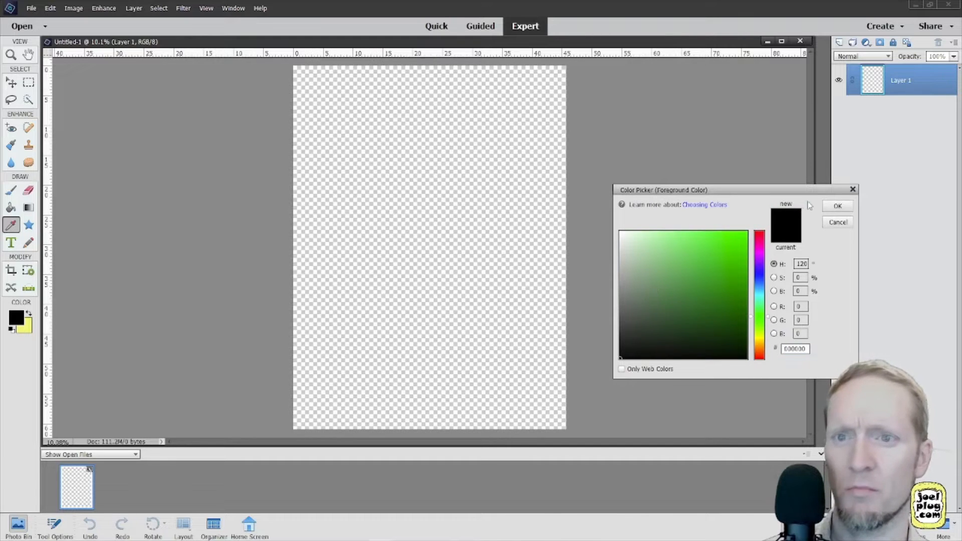
{"action": "left_click", "coordinate": [837, 206]}
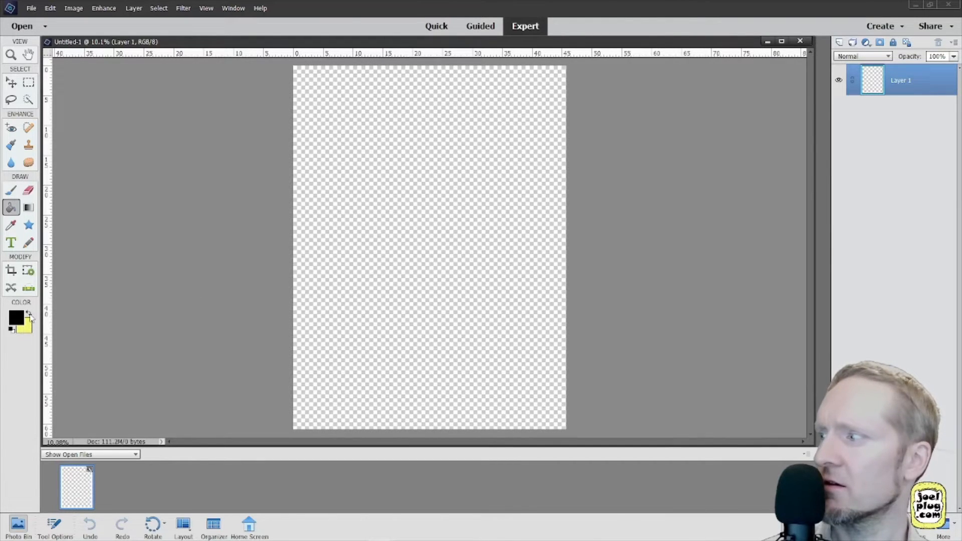
- Set the foreground colour to white, hex ffffff
{"action": "left_click", "coordinate": [29, 314]}
{"action": "left_click", "coordinate": [16, 317]}
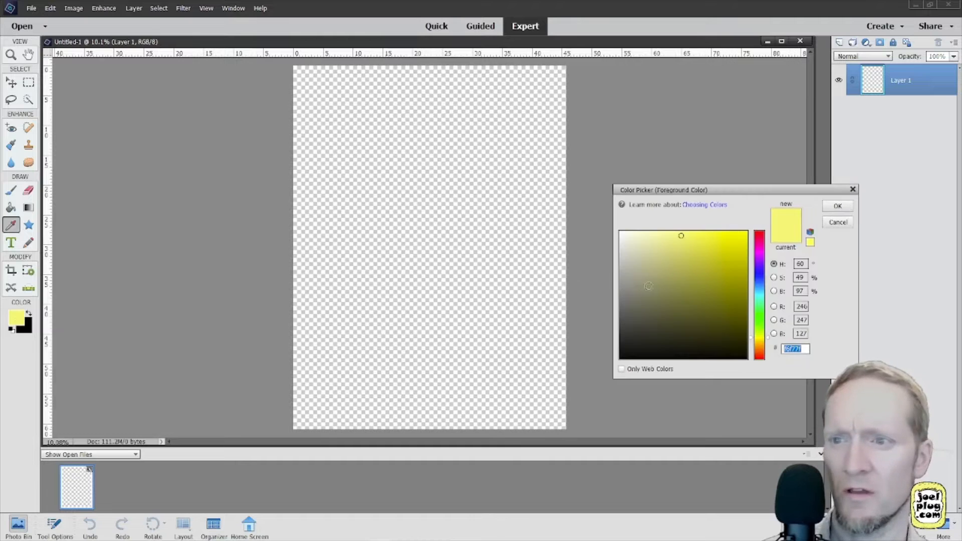
{"action": "type", "text": "ffffff"}
{"action": "left_click", "coordinate": [838, 206]}
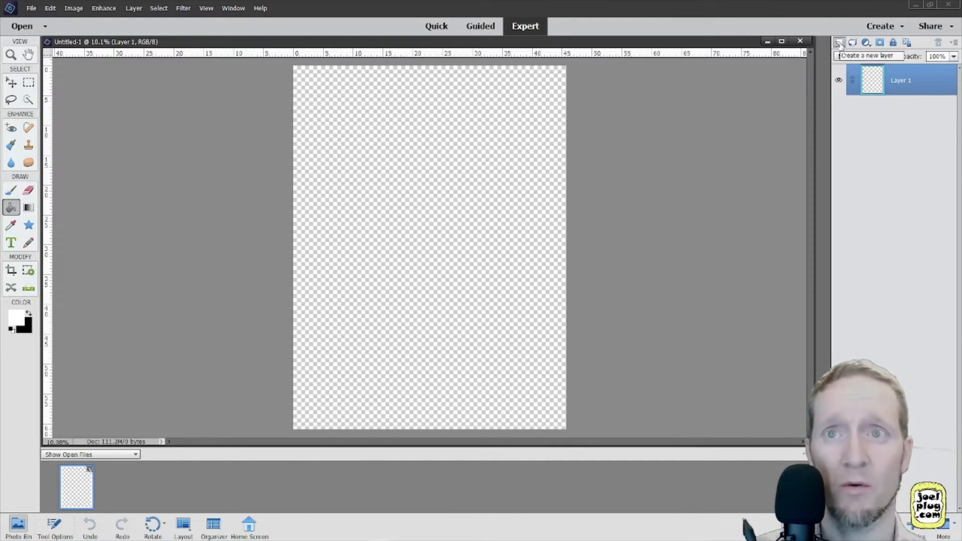
- Create a new layer, then fill the original Layer 1 with white using the Paint Bucket
{"action": "left_click", "coordinate": [839, 44]}
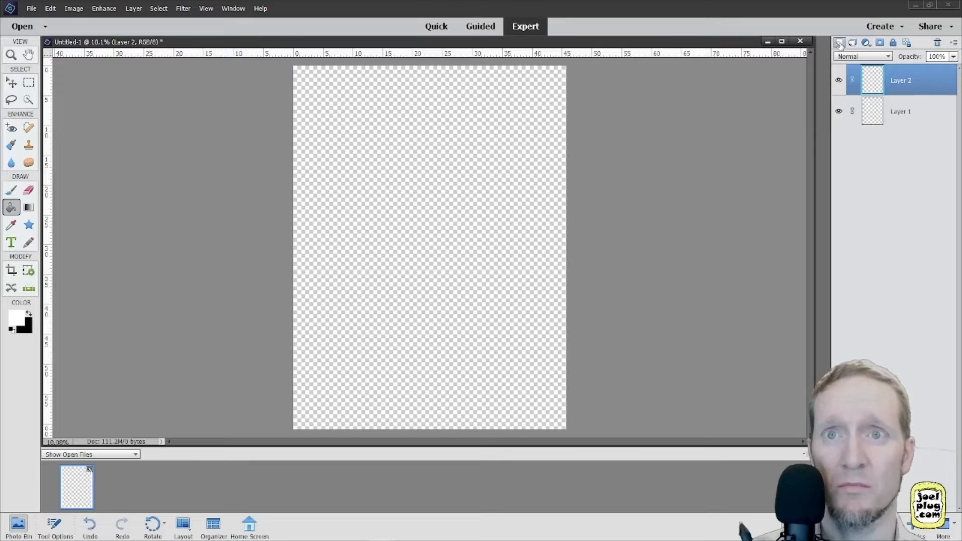
{"action": "left_click", "coordinate": [890, 115]}
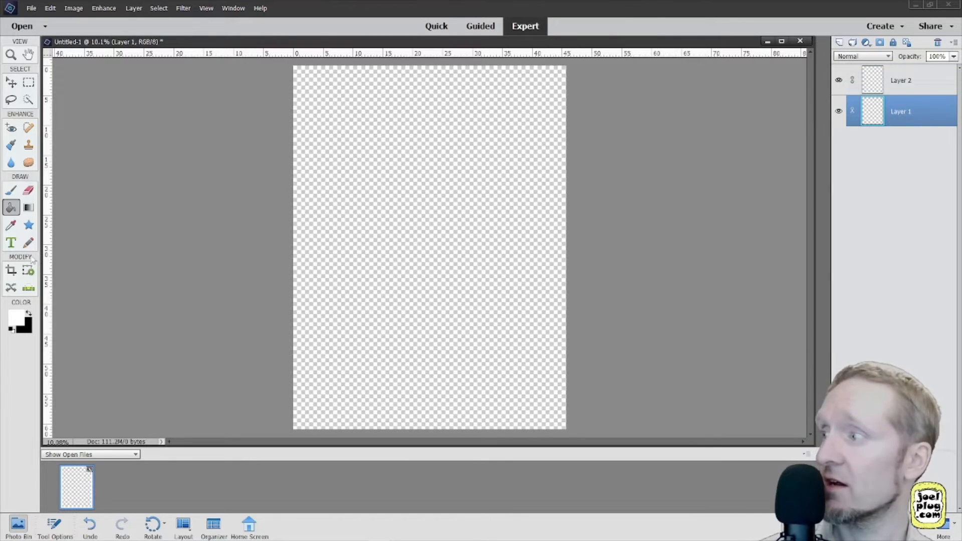
{"action": "left_click", "coordinate": [18, 320]}
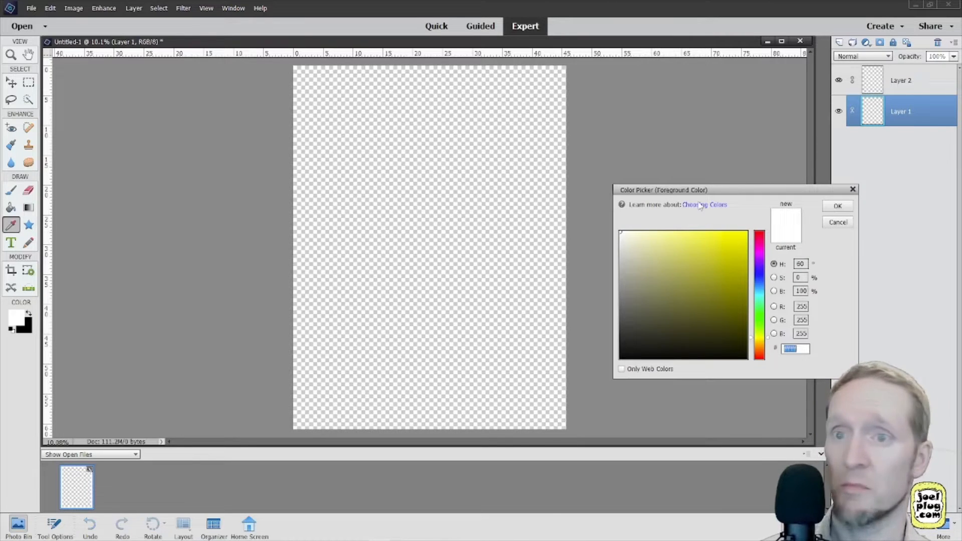
{"action": "left_click", "coordinate": [836, 222]}
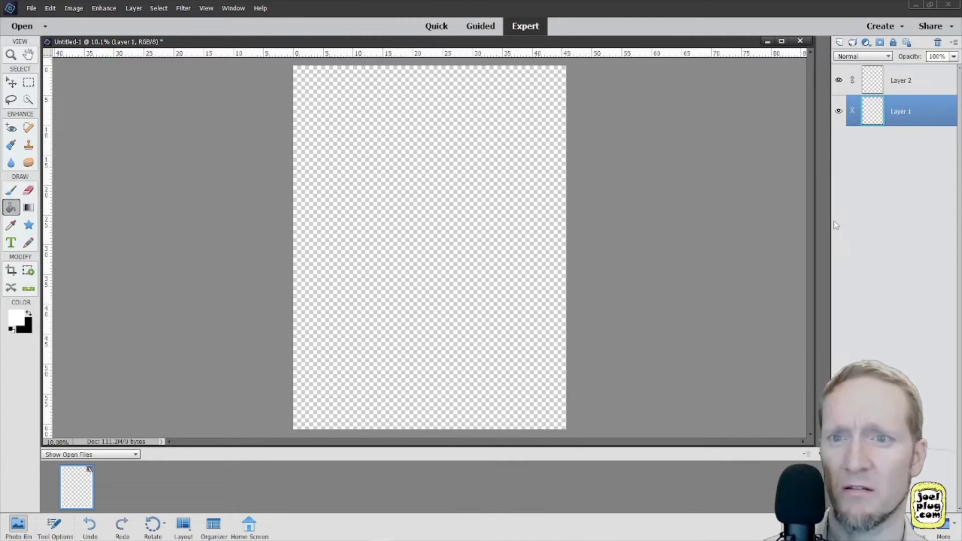
{"action": "left_click", "coordinate": [421, 224]}
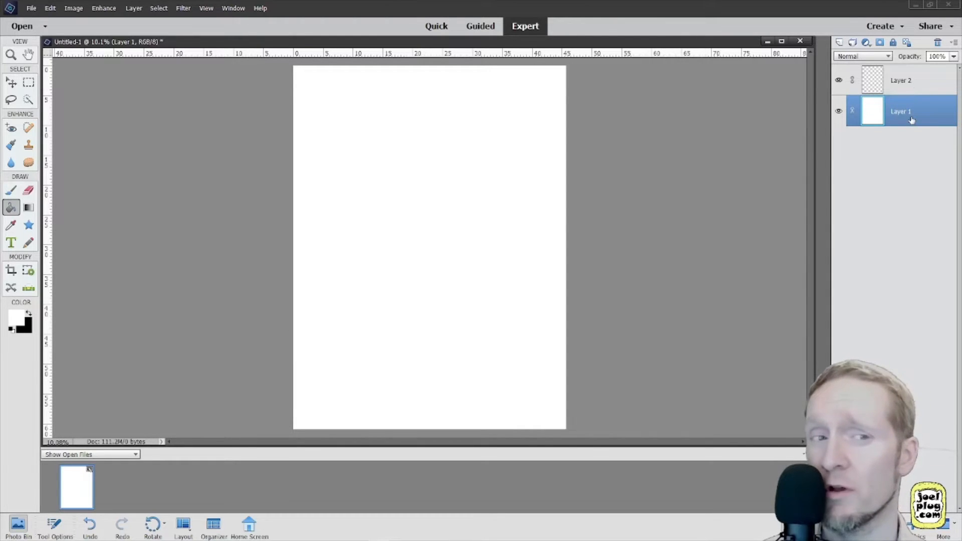
- Switch to the Pencil tool on Layer 2 with black as the foreground colour
{"action": "left_click", "coordinate": [925, 83]}
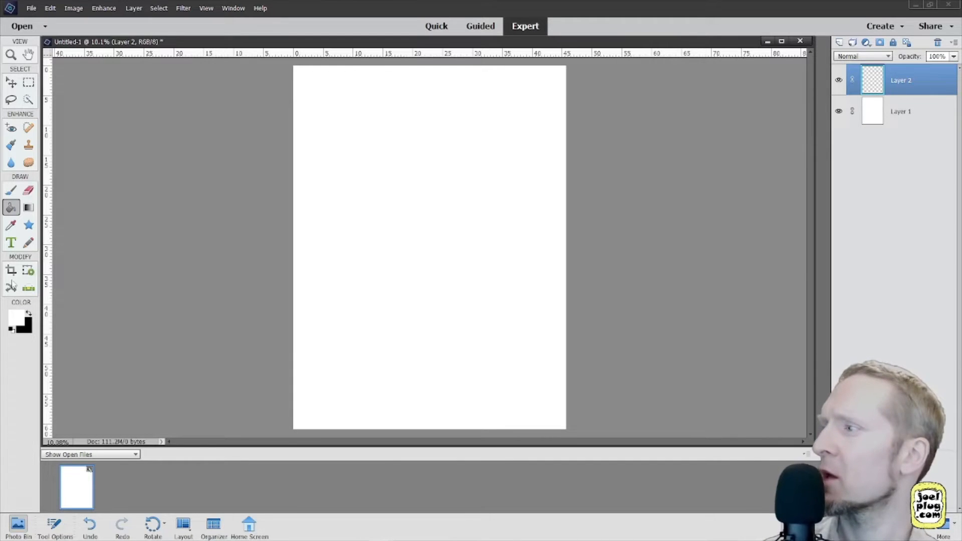
{"action": "left_click", "coordinate": [29, 243]}
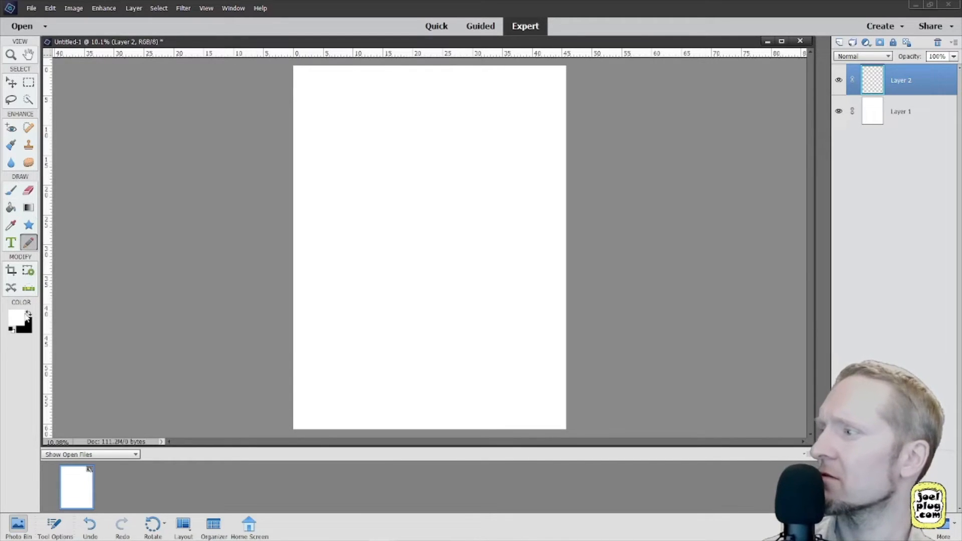
{"action": "left_click", "coordinate": [29, 313]}
- Scribble a test signature and underline with the pencil on Layer 1, then undo both strokes
{"action": "key", "text": "alt+bracketleft"}
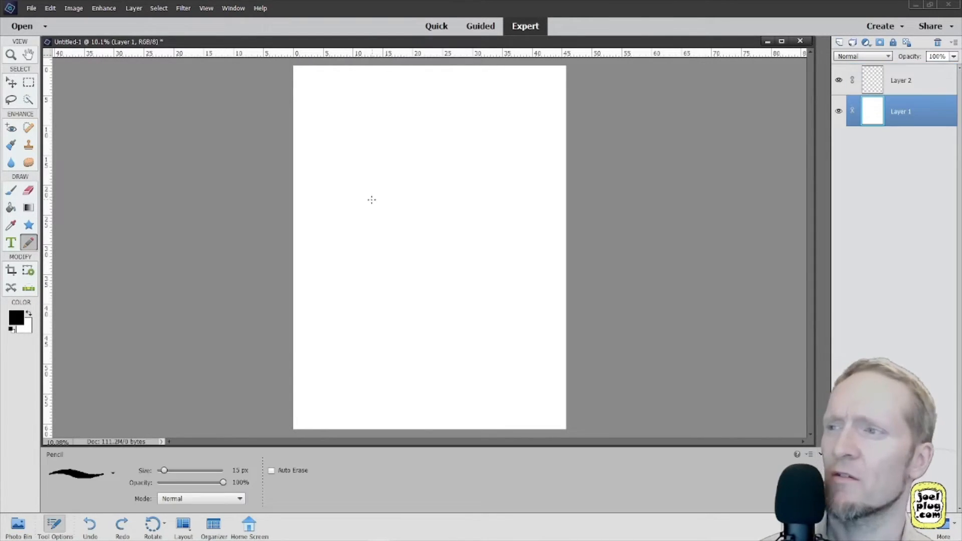
{"action": "mouse_move", "coordinate": [357, 210]}
{"action": "left_mouse_down"}
{"action": "mouse_move", "coordinate": [412, 222]}
{"action": "mouse_move", "coordinate": [492, 195]}
{"action": "mouse_move", "coordinate": [520, 231]}
{"action": "left_mouse_up"}
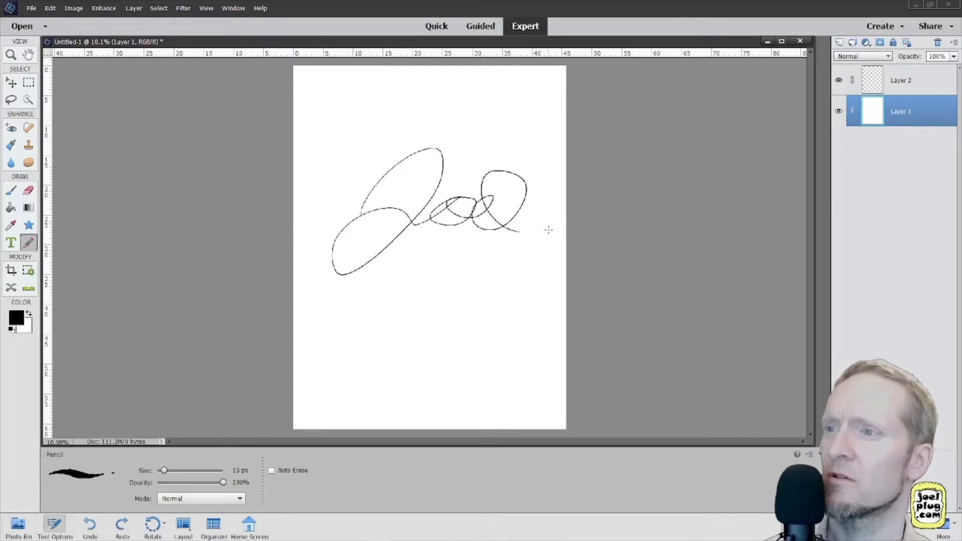
{"action": "left_click_drag", "start_coordinate": [343, 256], "coordinate": [566, 234]}
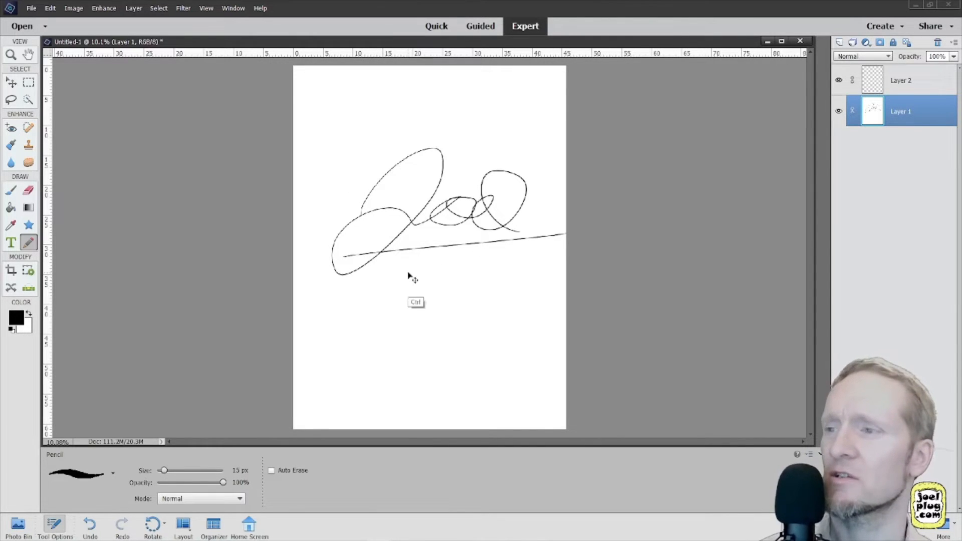
{"action": "key", "text": "ctrl+z"}
{"action": "key", "text": "ctrl+z"}
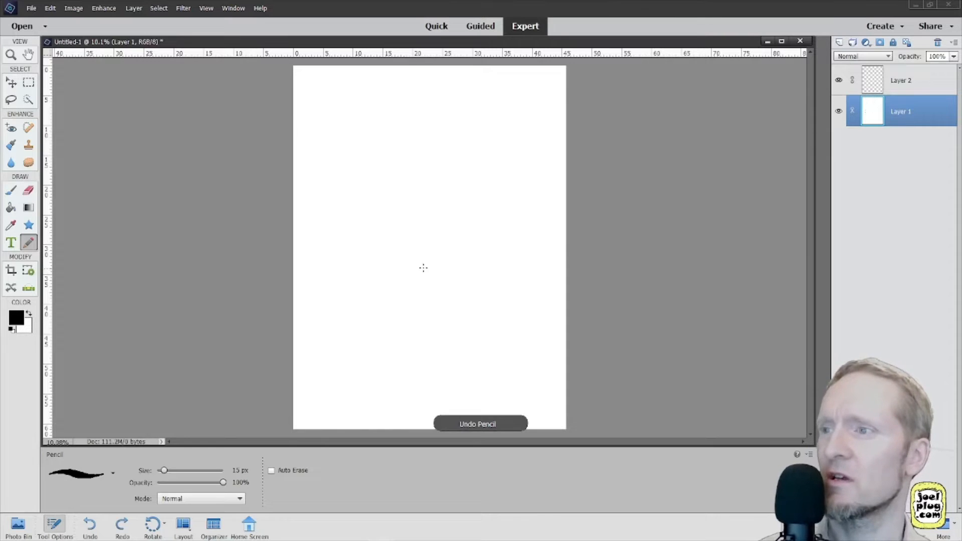
- Draw two large overlapping oval eyes and a curved mouth line with the pencil on Layer 2
{"action": "mouse_move", "coordinate": [394, 135]}
{"action": "left_mouse_down"}
{"action": "mouse_move", "coordinate": [404, 204]}
{"action": "mouse_move", "coordinate": [411, 134]}
{"action": "left_mouse_up"}
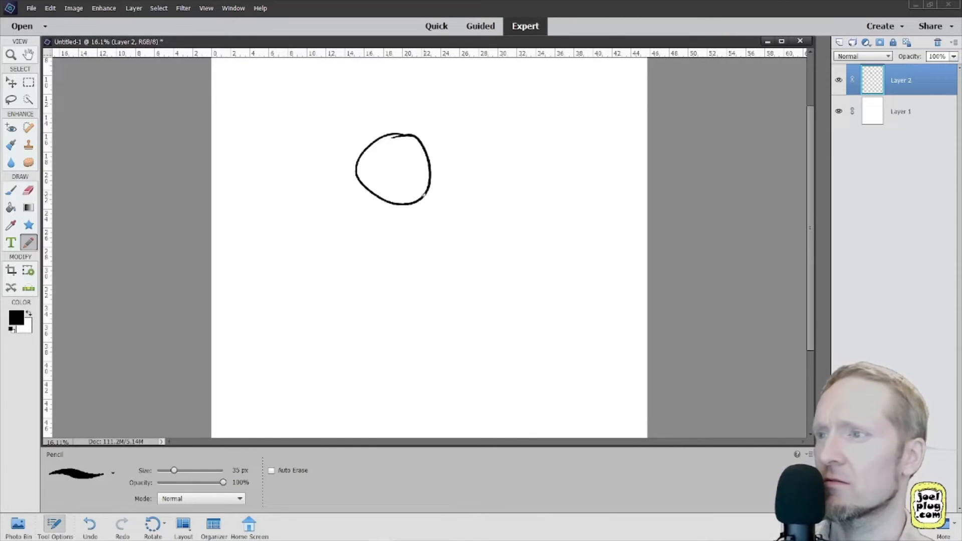
{"action": "left_click_drag", "start_coordinate": [423, 196], "coordinate": [408, 152]}
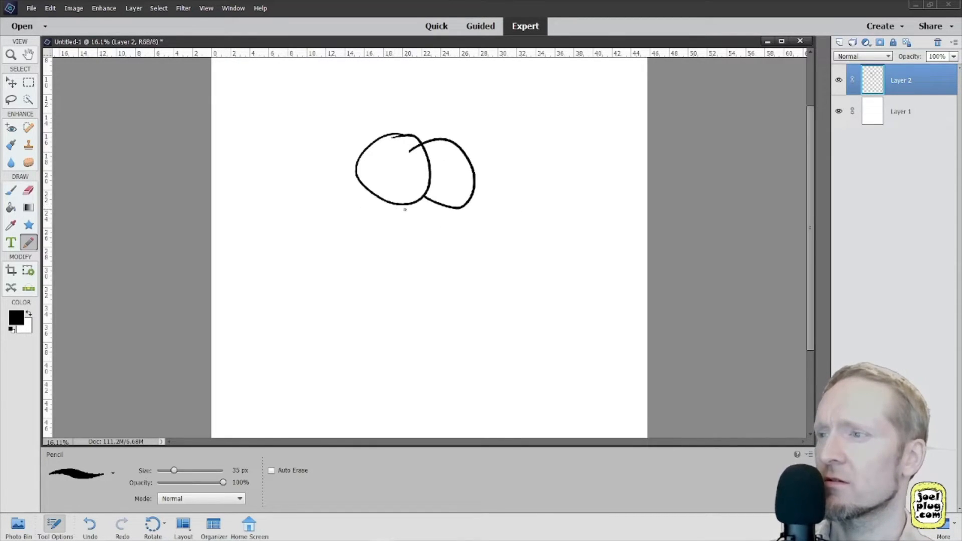
{"action": "mouse_move", "coordinate": [394, 207]}
{"action": "left_mouse_down"}
{"action": "mouse_move", "coordinate": [374, 237]}
{"action": "mouse_move", "coordinate": [522, 229]}
{"action": "left_mouse_up"}
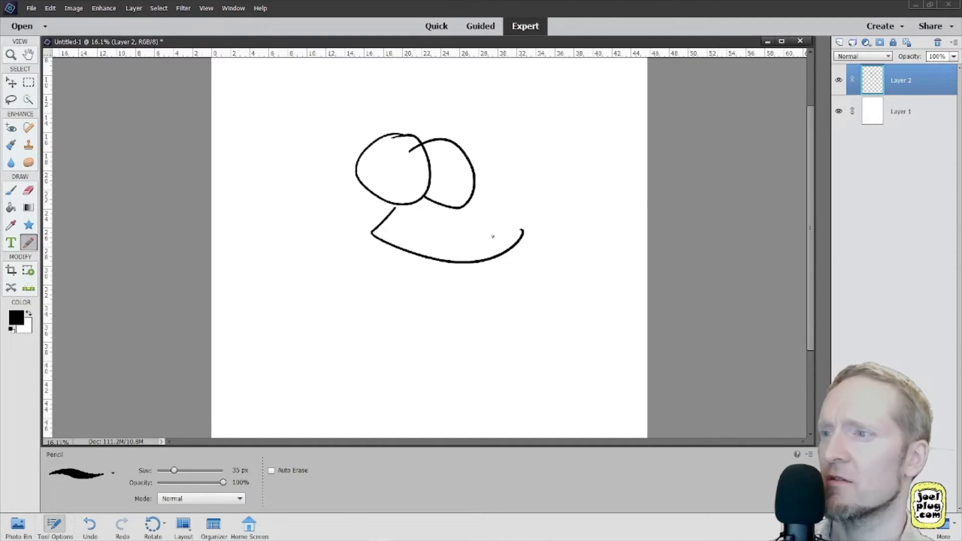
- Outline the open mouth shape beneath the eyes, clearing the stray selection
{"action": "mouse_move", "coordinate": [396, 207]}
{"action": "left_mouse_down"}
{"action": "mouse_move", "coordinate": [465, 207]}
{"action": "mouse_move", "coordinate": [505, 242]}
{"action": "left_mouse_up"}
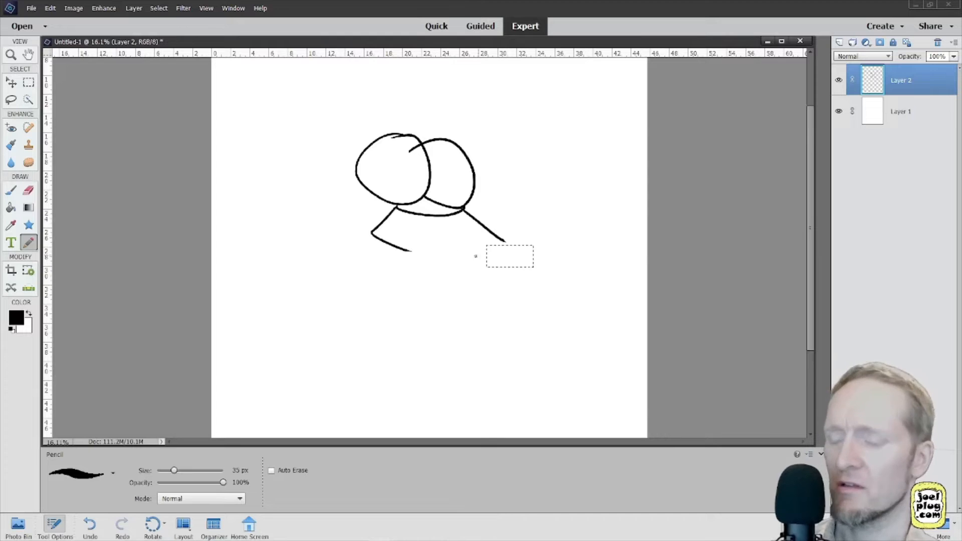
{"action": "key", "text": "ctrl+d"}
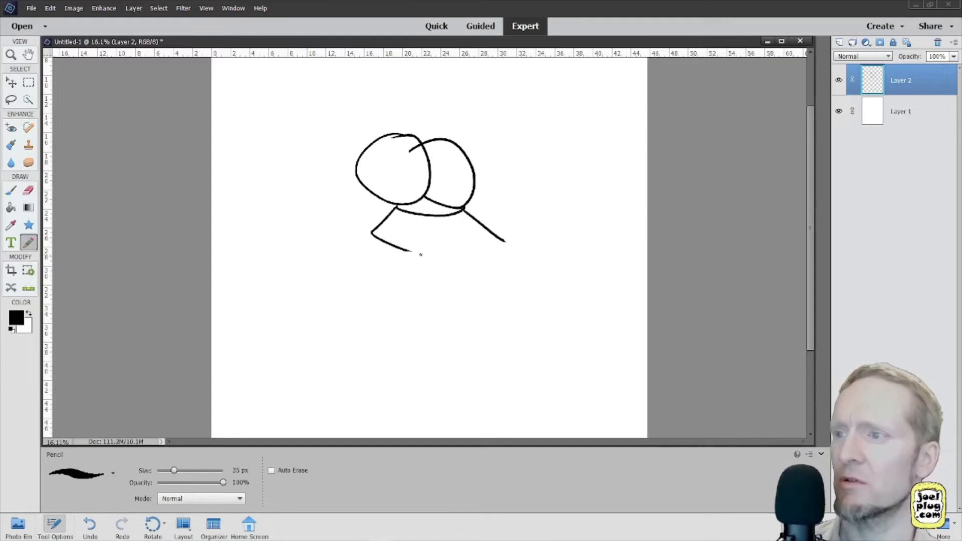
{"action": "left_click_drag", "start_coordinate": [408, 251], "coordinate": [506, 241]}
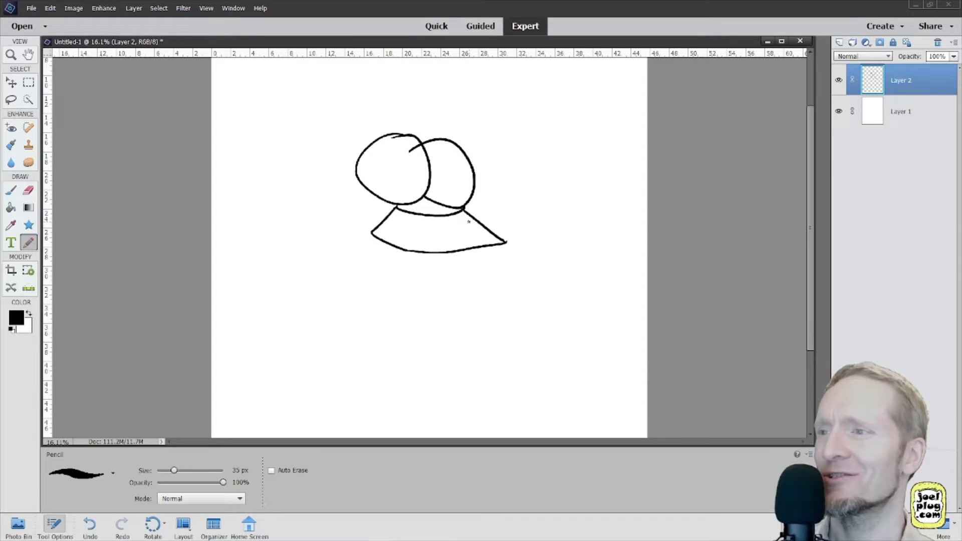
- Add small pupils to both eyes and a wide lower-lip outline around the mouth
{"action": "left_click_drag", "start_coordinate": [413, 181], "coordinate": [451, 172]}
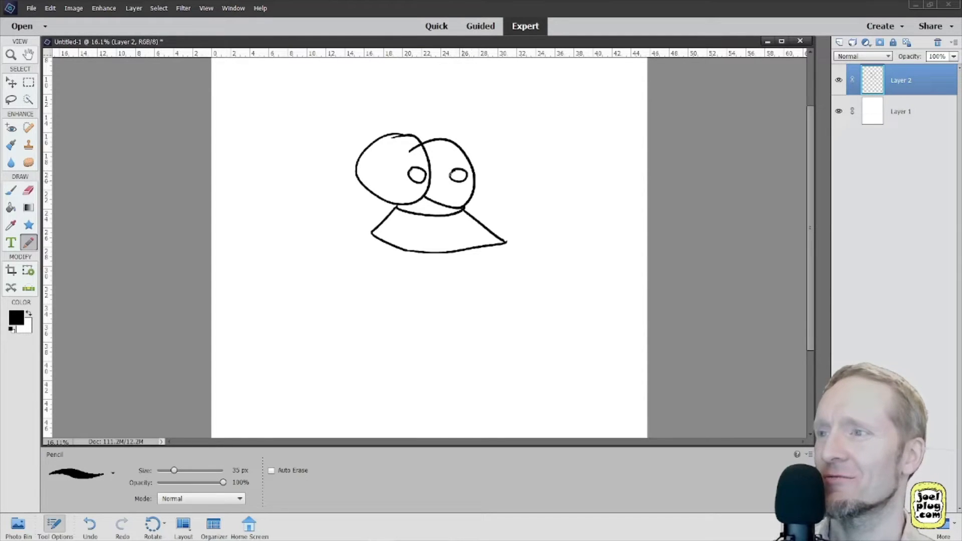
{"action": "mouse_move", "coordinate": [379, 198]}
{"action": "left_mouse_down"}
{"action": "mouse_move", "coordinate": [536, 256]}
{"action": "mouse_move", "coordinate": [521, 238]}
{"action": "left_mouse_up"}
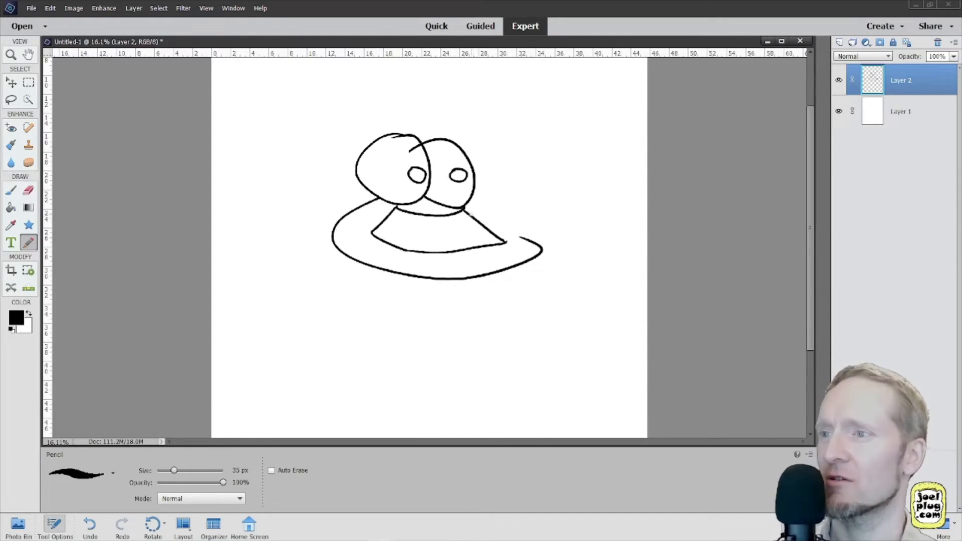
{"action": "mouse_move", "coordinate": [465, 203]}
{"action": "left_mouse_down"}
{"action": "mouse_move", "coordinate": [542, 240]}
{"action": "mouse_move", "coordinate": [522, 232]}
{"action": "mouse_move", "coordinate": [540, 246]}
{"action": "left_mouse_up"}
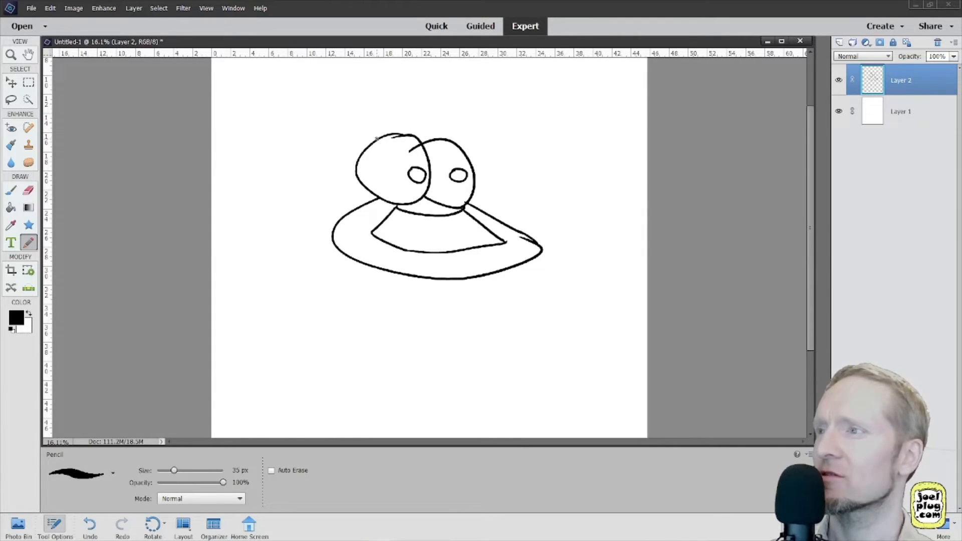
- Draw spiky hair above the eyes and tidy the eye outline with the Eraser before returning to the Pencil
{"action": "mouse_move", "coordinate": [376, 139]}
{"action": "left_mouse_down"}
{"action": "mouse_move", "coordinate": [342, 120]}
{"action": "mouse_move", "coordinate": [455, 95]}
{"action": "mouse_move", "coordinate": [468, 106]}
{"action": "mouse_move", "coordinate": [529, 109]}
{"action": "mouse_move", "coordinate": [478, 122]}
{"action": "mouse_move", "coordinate": [503, 137]}
{"action": "mouse_move", "coordinate": [462, 146]}
{"action": "mouse_move", "coordinate": [432, 119]}
{"action": "mouse_move", "coordinate": [444, 139]}
{"action": "left_mouse_up"}
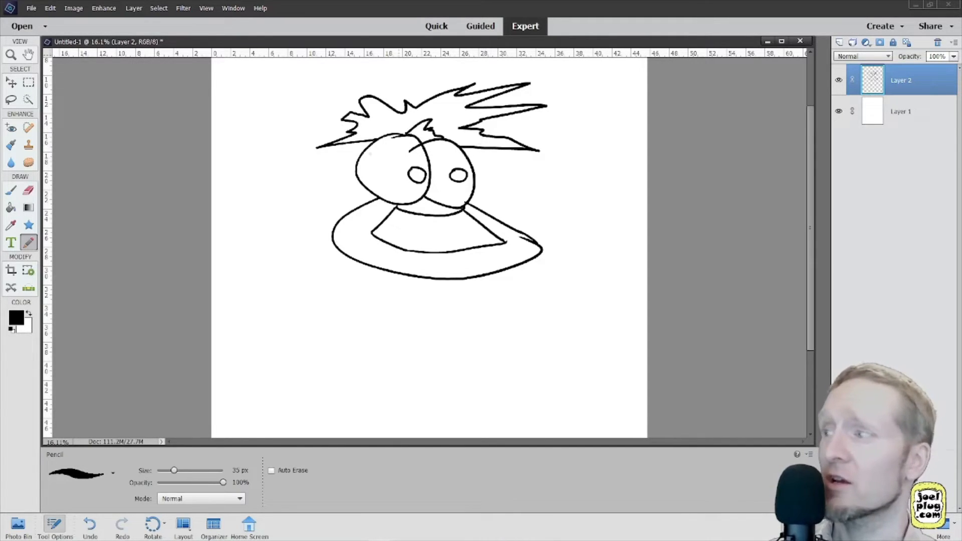
{"action": "left_click", "coordinate": [29, 190]}
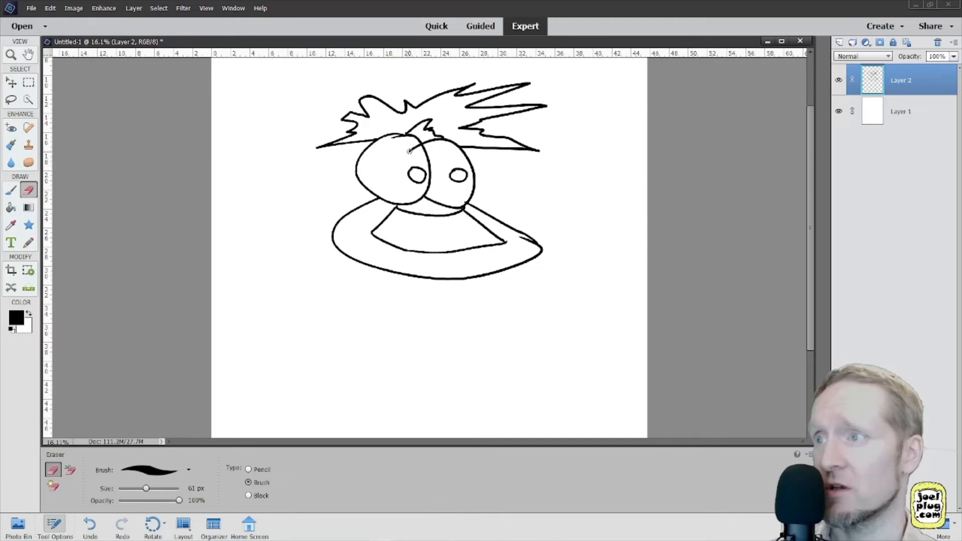
{"action": "key", "text": "n"}
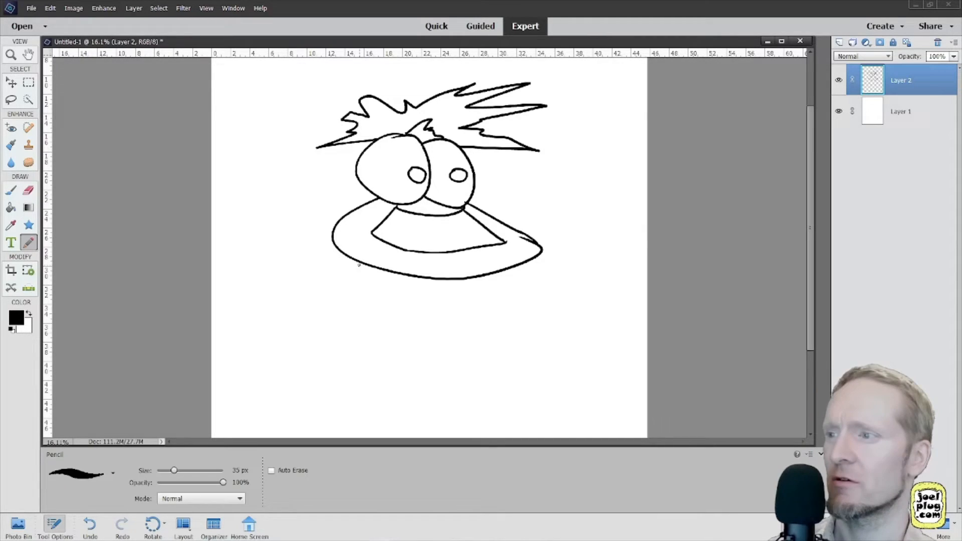
- Draw the sweater body with arms, the legs and the shoes below the head
{"action": "mouse_move", "coordinate": [354, 260]}
{"action": "left_mouse_down"}
{"action": "mouse_move", "coordinate": [328, 327]}
{"action": "mouse_move", "coordinate": [369, 341]}
{"action": "mouse_move", "coordinate": [381, 332]}
{"action": "mouse_move", "coordinate": [379, 341]}
{"action": "mouse_move", "coordinate": [386, 308]}
{"action": "left_mouse_up"}
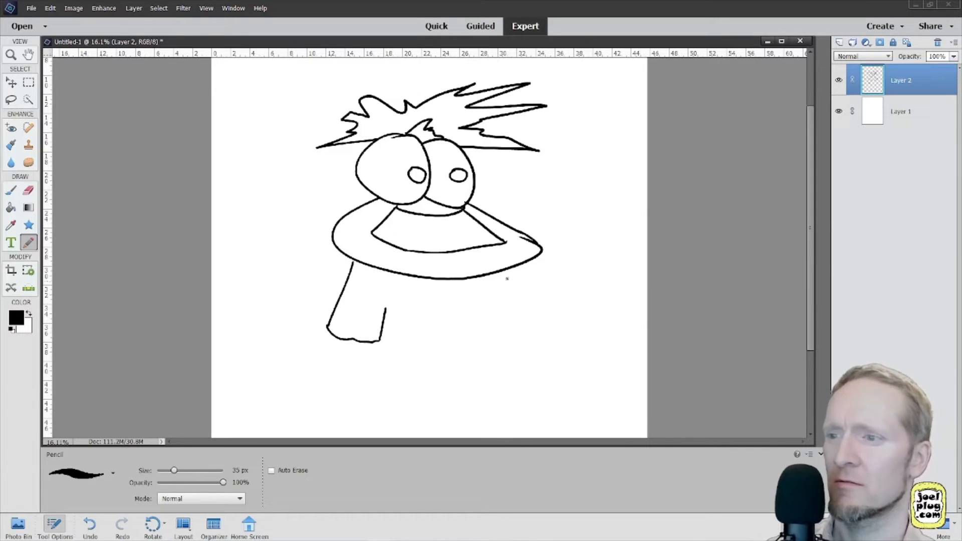
{"action": "left_click_drag", "start_coordinate": [503, 273], "coordinate": [513, 326]}
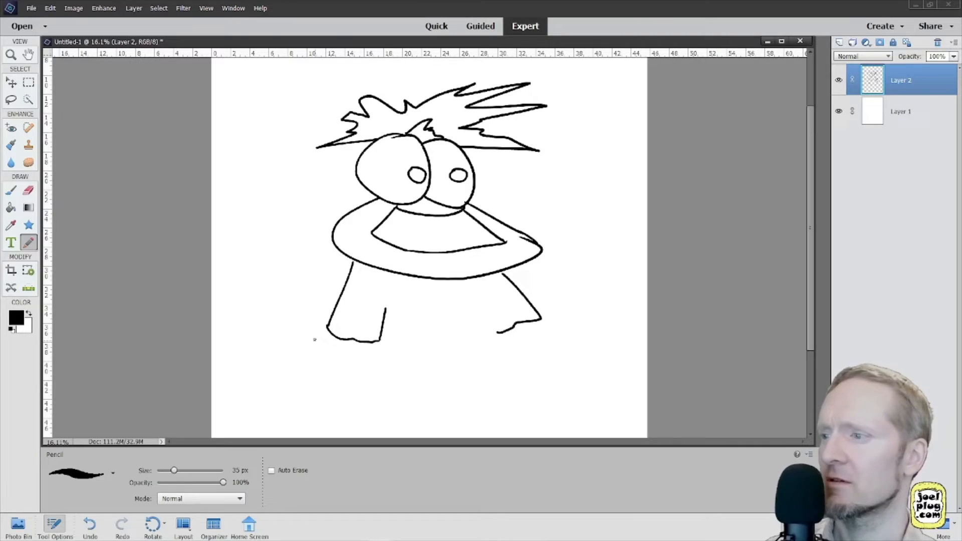
{"action": "left_click_drag", "start_coordinate": [328, 345], "coordinate": [372, 351]}
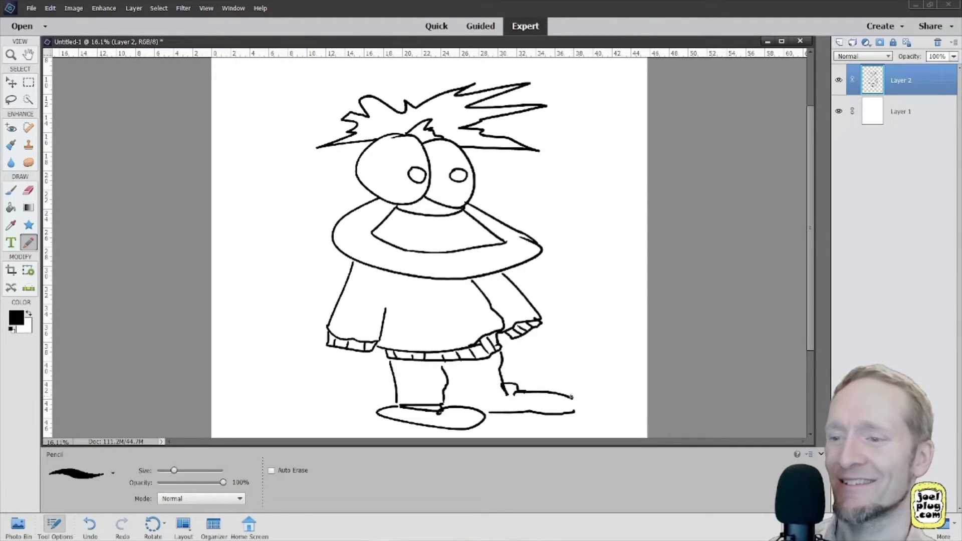
{"action": "left_click_drag", "start_coordinate": [568, 396], "coordinate": [577, 412]}
{"action": "mouse_move", "coordinate": [504, 395]}
{"action": "left_mouse_down"}
{"action": "mouse_move", "coordinate": [477, 390]}
{"action": "mouse_move", "coordinate": [491, 410]}
{"action": "left_mouse_up"}
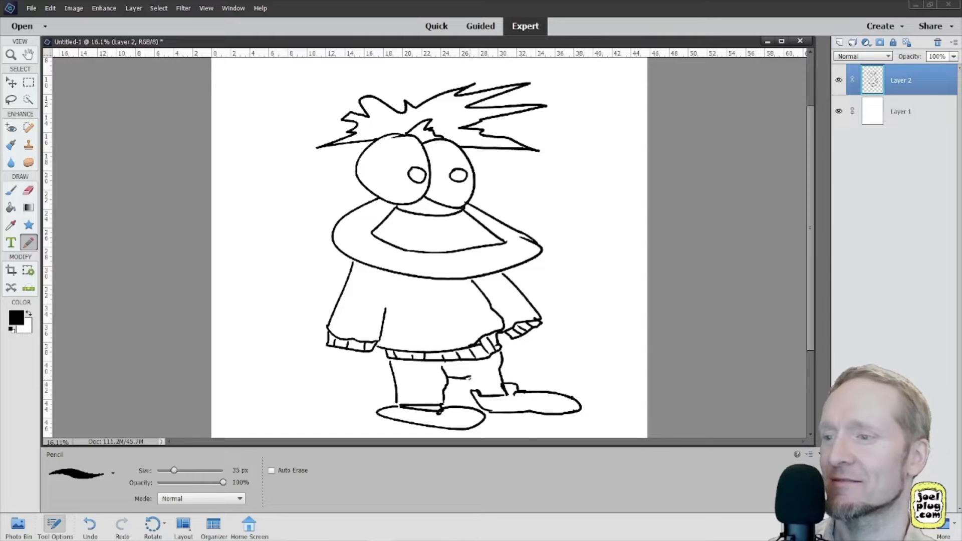
- Draw cartoon hands emerging from the cuffs of both sweater sleeves with the Pencil
{"action": "left_click_drag", "start_coordinate": [505, 388], "coordinate": [479, 393]}
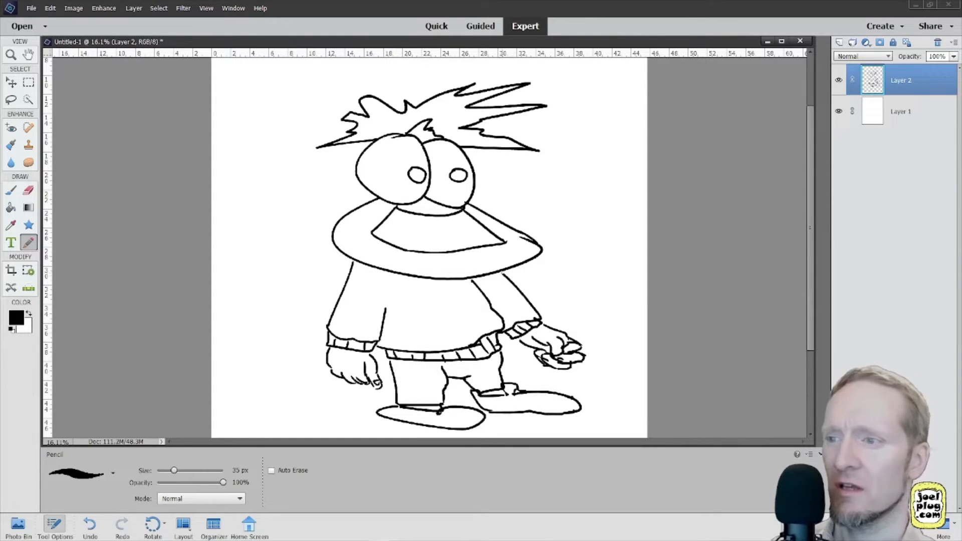
{"action": "key", "text": "z"}
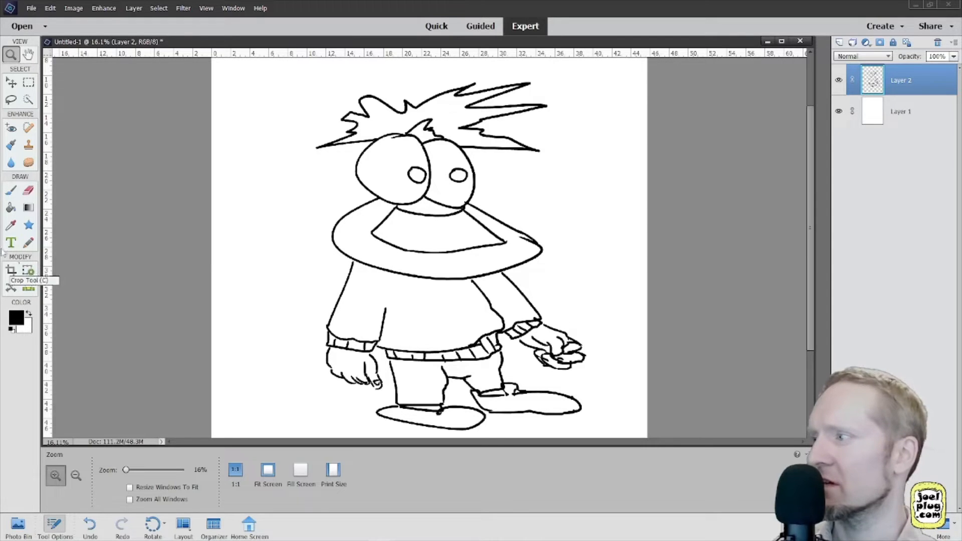
{"action": "left_click", "coordinate": [28, 243]}
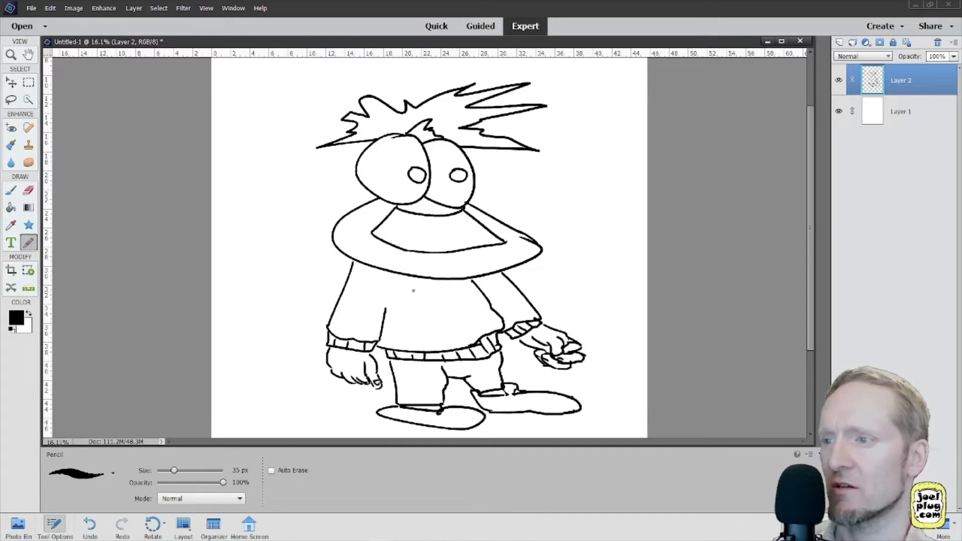
- Draw a block letter J outline on the front of the sweater
{"action": "left_click_drag", "start_coordinate": [408, 286], "coordinate": [471, 289]}
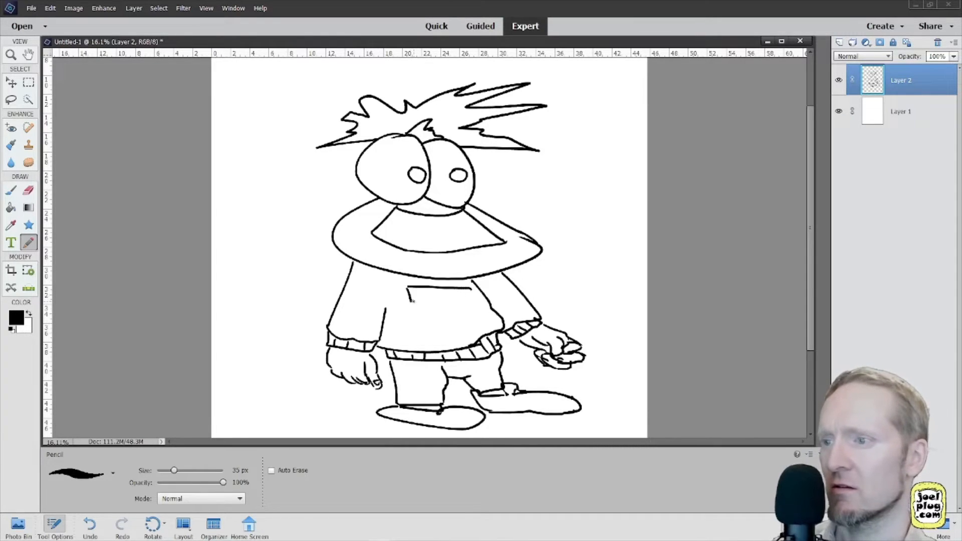
{"action": "mouse_move", "coordinate": [413, 300]}
{"action": "left_mouse_down"}
{"action": "mouse_move", "coordinate": [443, 301]}
{"action": "mouse_move", "coordinate": [441, 312]}
{"action": "left_mouse_up"}
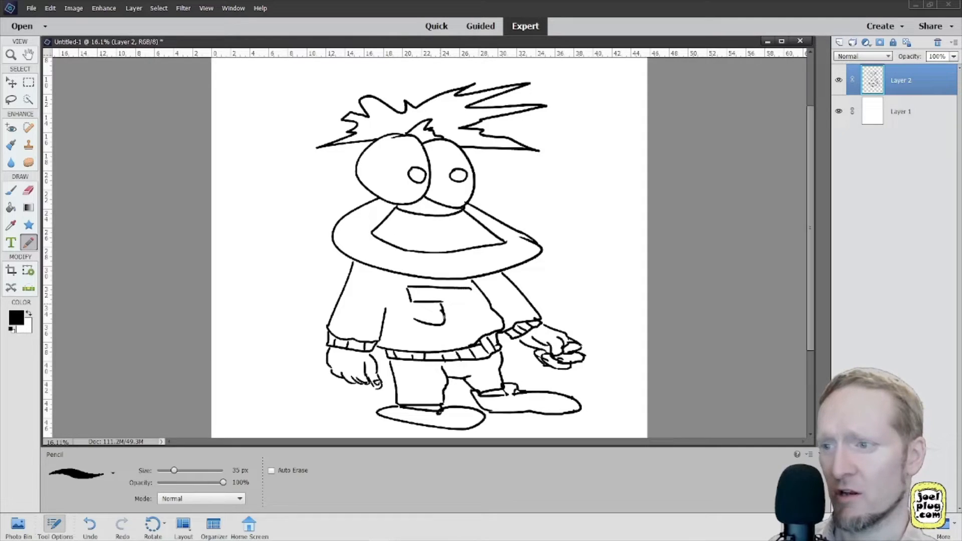
{"action": "mouse_move", "coordinate": [408, 330]}
{"action": "left_mouse_down"}
{"action": "mouse_move", "coordinate": [469, 326]}
{"action": "mouse_move", "coordinate": [462, 316]}
{"action": "left_mouse_up"}
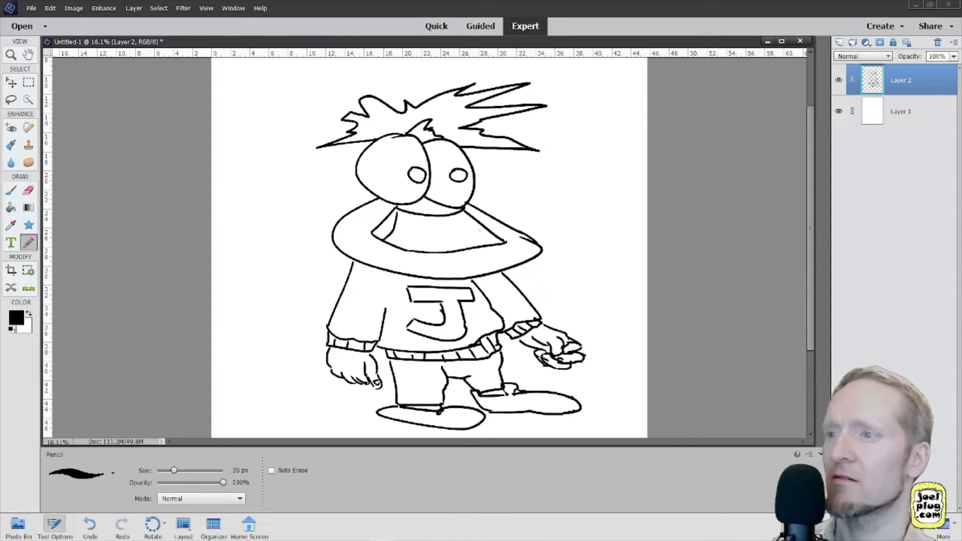
- Draw a horizontal line of upper teeth across the inside of the open mouth
{"action": "left_click_drag", "start_coordinate": [394, 228], "coordinate": [479, 233]}
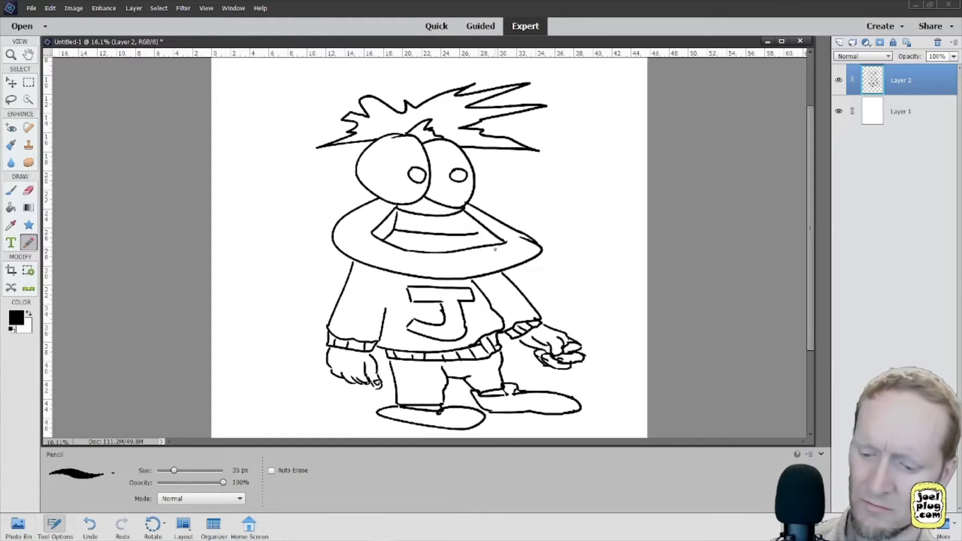
{"action": "key", "text": "ctrl+z"}
{"action": "key", "text": "ctrl+y"}
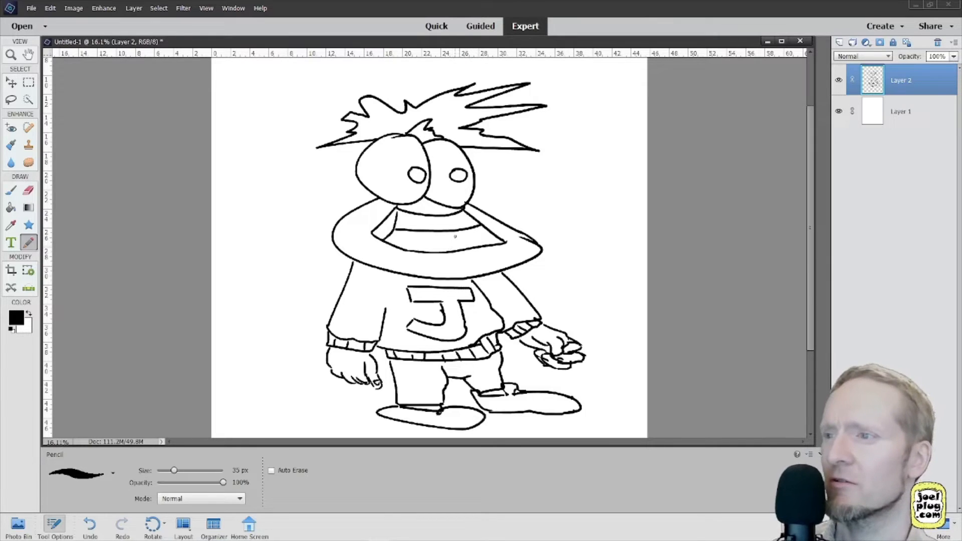
- Add a new layer and move it beneath Layer 2 for the colouring
{"action": "left_click", "coordinate": [840, 43]}
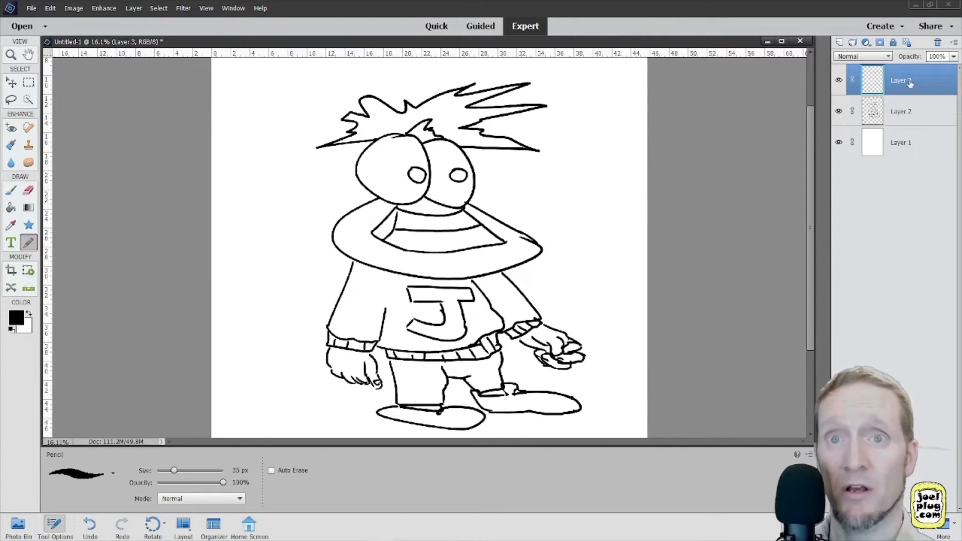
{"action": "left_click_drag", "start_coordinate": [910, 84], "coordinate": [914, 127]}
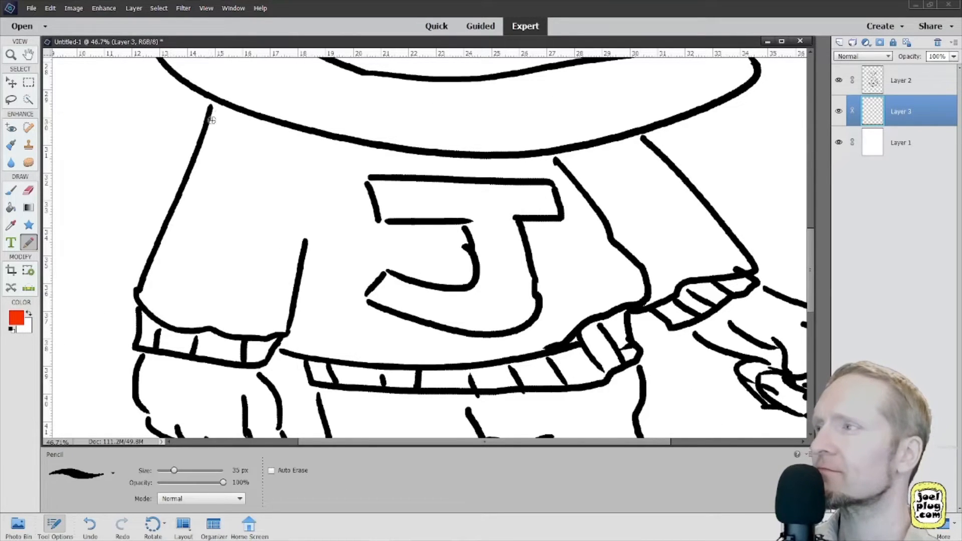
- Close the sweater's outline gaps with red Pencil strokes and fill the sweater red with the Paint Bucket
{"action": "mouse_move", "coordinate": [220, 103]}
{"action": "left_mouse_down"}
{"action": "mouse_move", "coordinate": [140, 292]}
{"action": "mouse_move", "coordinate": [139, 344]}
{"action": "mouse_move", "coordinate": [203, 353]}
{"action": "left_mouse_up"}
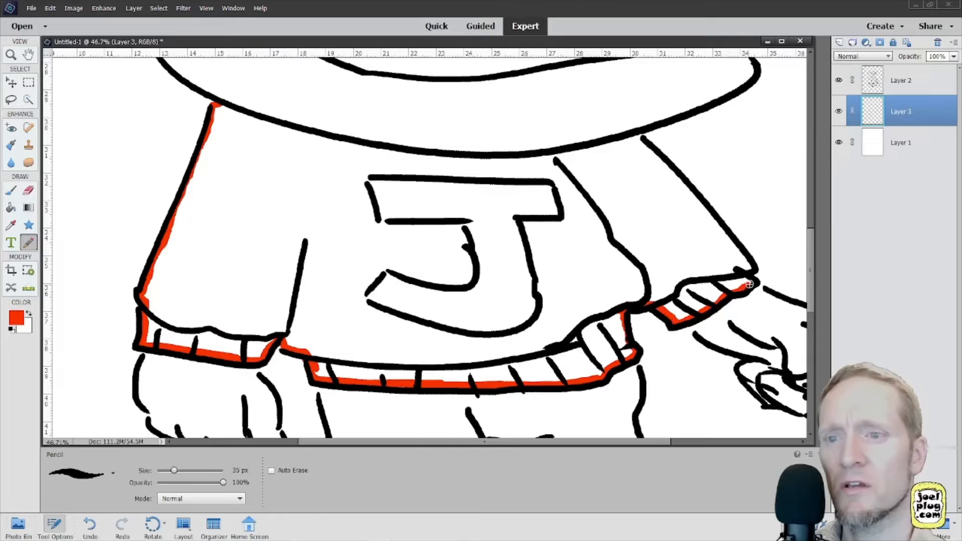
{"action": "mouse_move", "coordinate": [749, 284]}
{"action": "left_mouse_down"}
{"action": "mouse_move", "coordinate": [738, 259]}
{"action": "mouse_move", "coordinate": [754, 269]}
{"action": "mouse_move", "coordinate": [638, 137]}
{"action": "left_mouse_up"}
{"action": "mouse_move", "coordinate": [215, 105]}
{"action": "left_mouse_down"}
{"action": "mouse_move", "coordinate": [414, 156]}
{"action": "mouse_move", "coordinate": [638, 137]}
{"action": "left_mouse_up"}
{"action": "key", "text": "k"}
{"action": "left_click", "coordinate": [302, 224]}
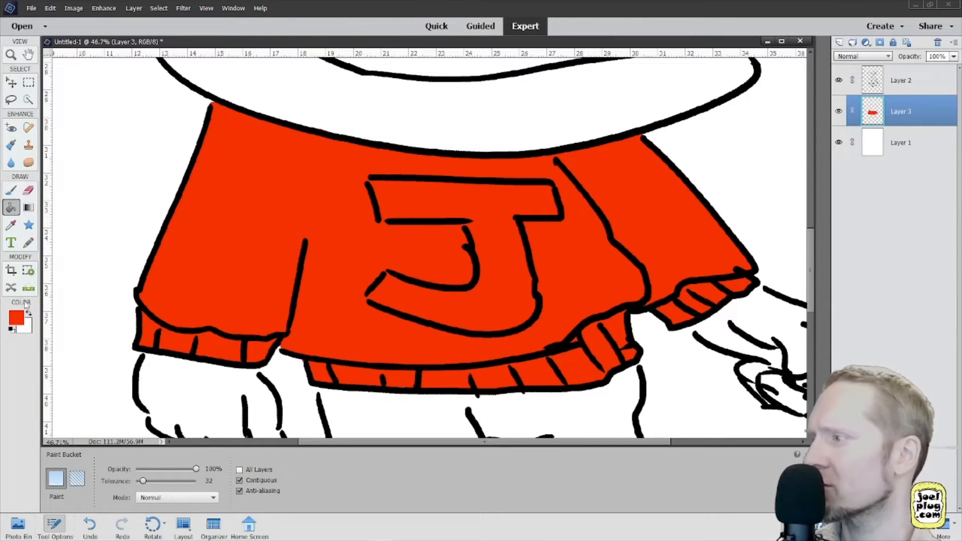
- Choose yellow as the foreground colour, trace the J's inner edge with the Pencil and fill the letter yellow
{"action": "left_click", "coordinate": [16, 319]}
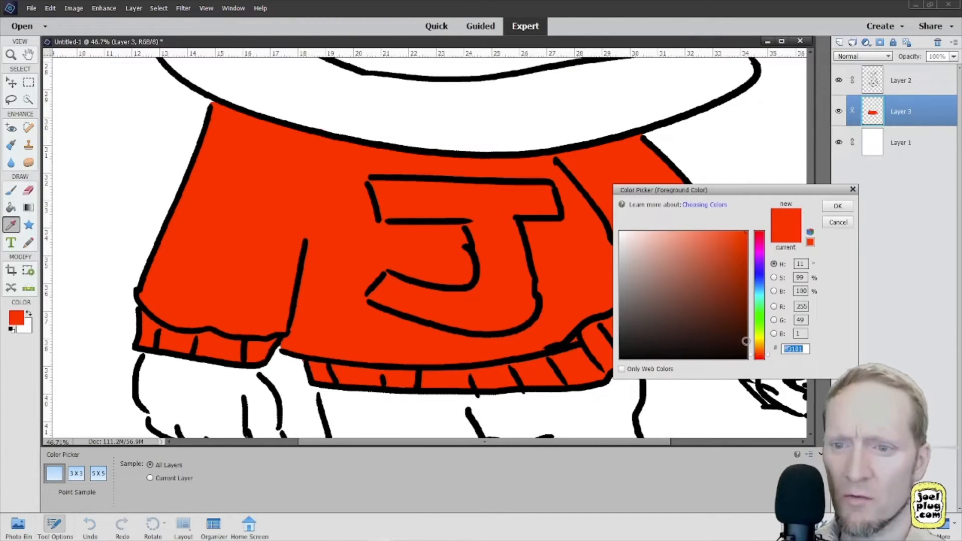
{"action": "left_click_drag", "start_coordinate": [761, 340], "coordinate": [760, 337]}
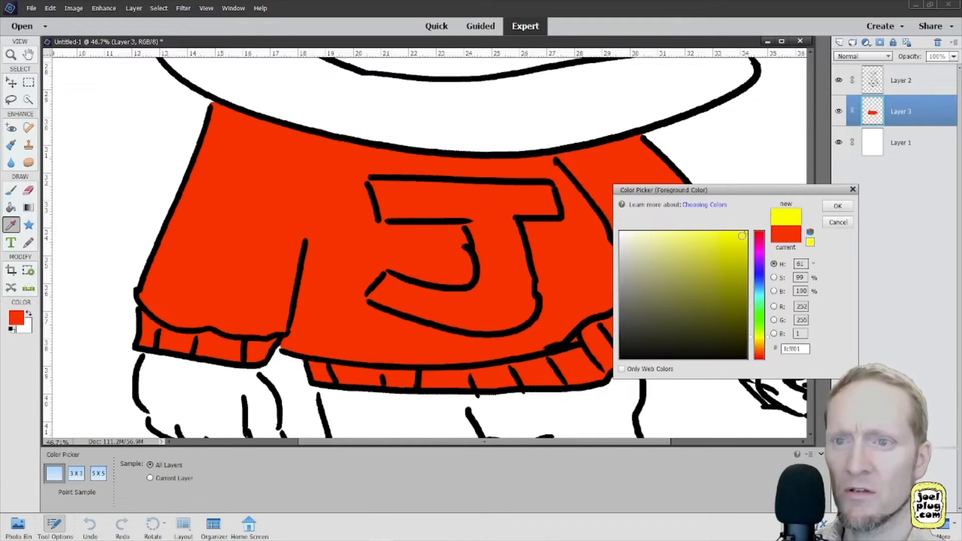
{"action": "left_click", "coordinate": [838, 206]}
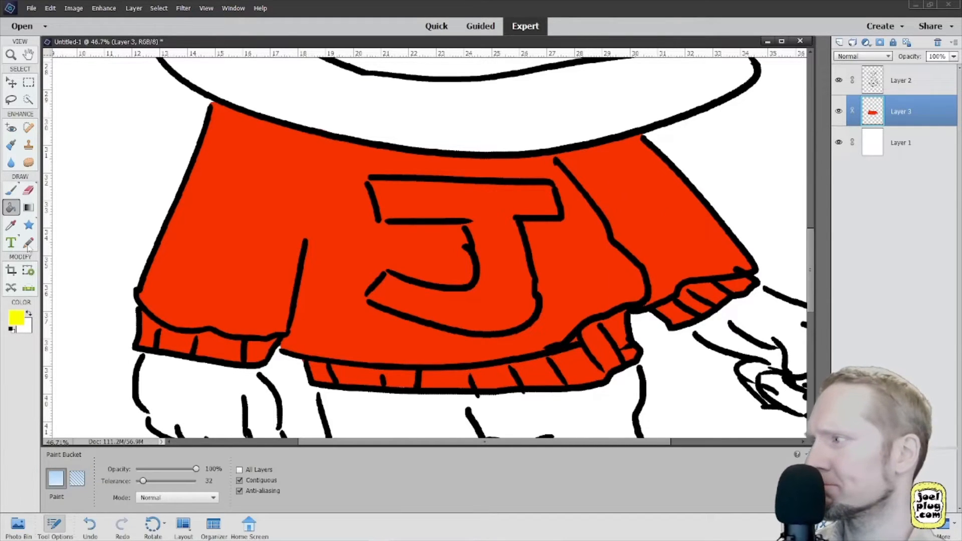
{"action": "left_click", "coordinate": [28, 243]}
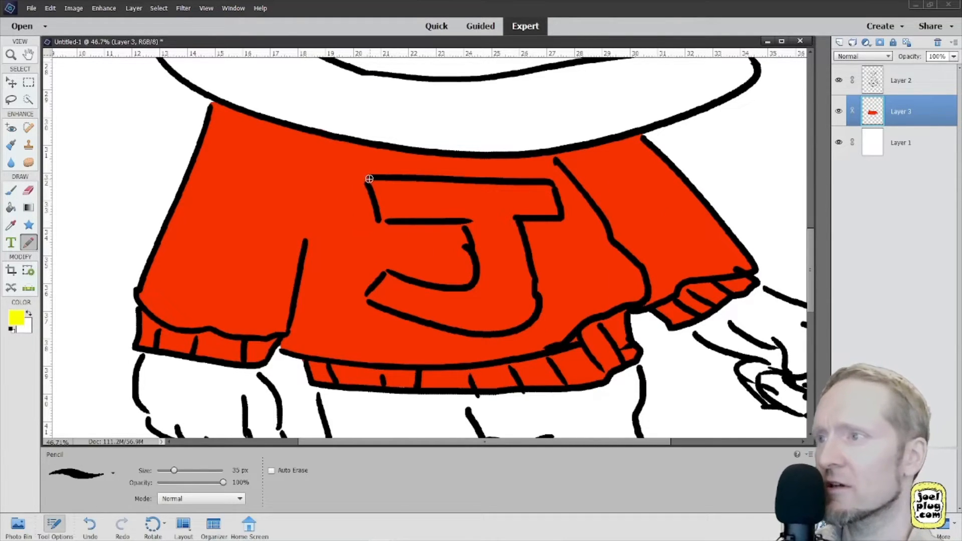
{"action": "left_click_drag", "start_coordinate": [370, 179], "coordinate": [378, 204]}
{"action": "left_click_drag", "start_coordinate": [378, 204], "coordinate": [381, 214]}
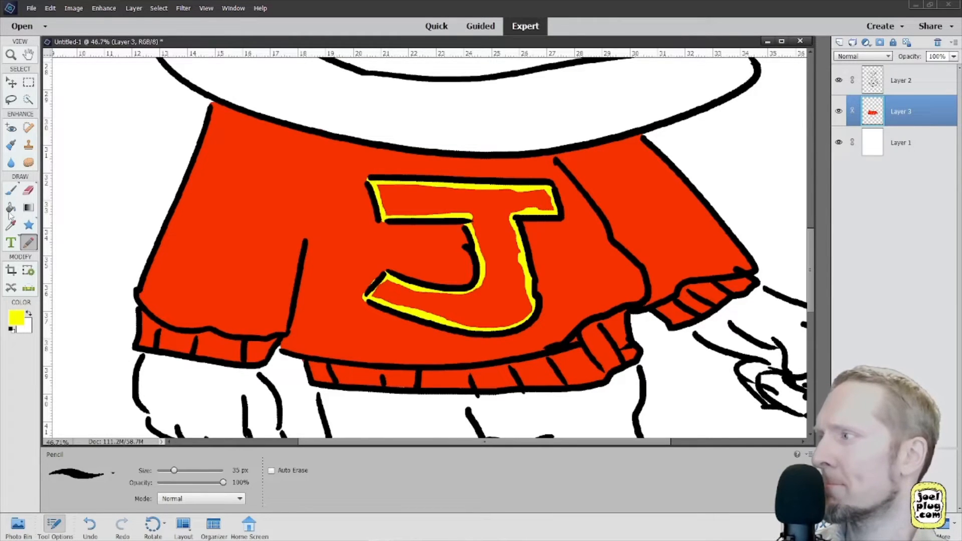
{"action": "left_click", "coordinate": [11, 207]}
{"action": "left_click", "coordinate": [493, 269]}
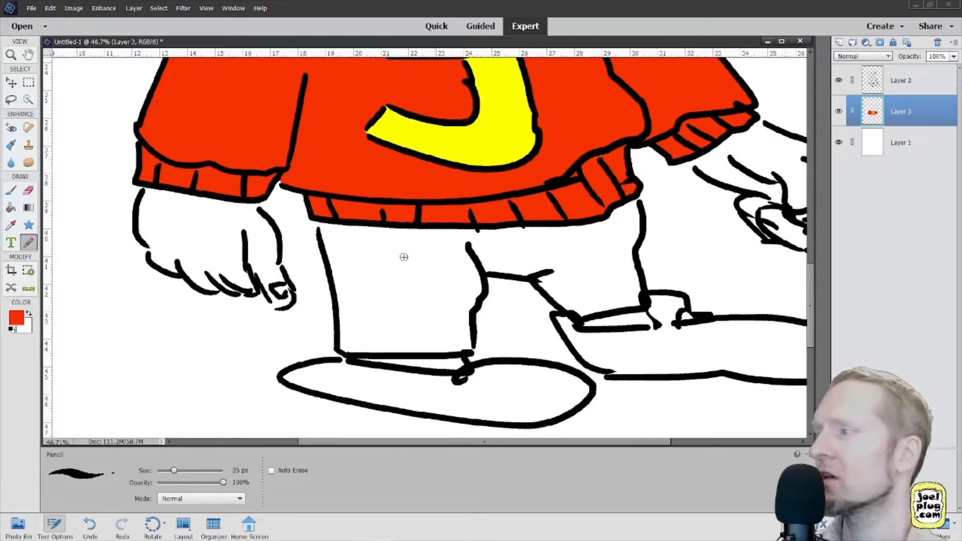
- Pick blue (#0701ff), trace the inside edge of the trousers and fill them blue with the Paint Bucket
{"action": "left_click", "coordinate": [17, 318]}
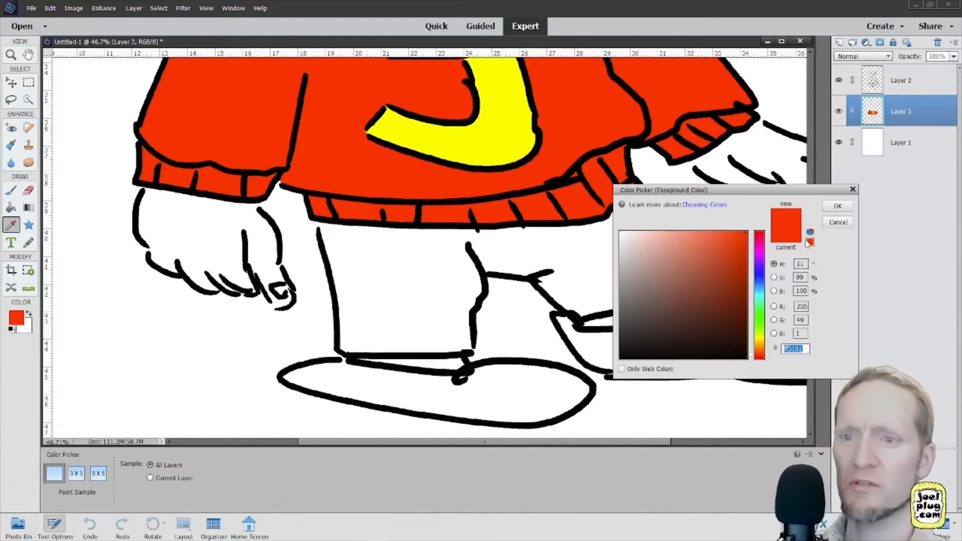
{"action": "left_click", "coordinate": [761, 277]}
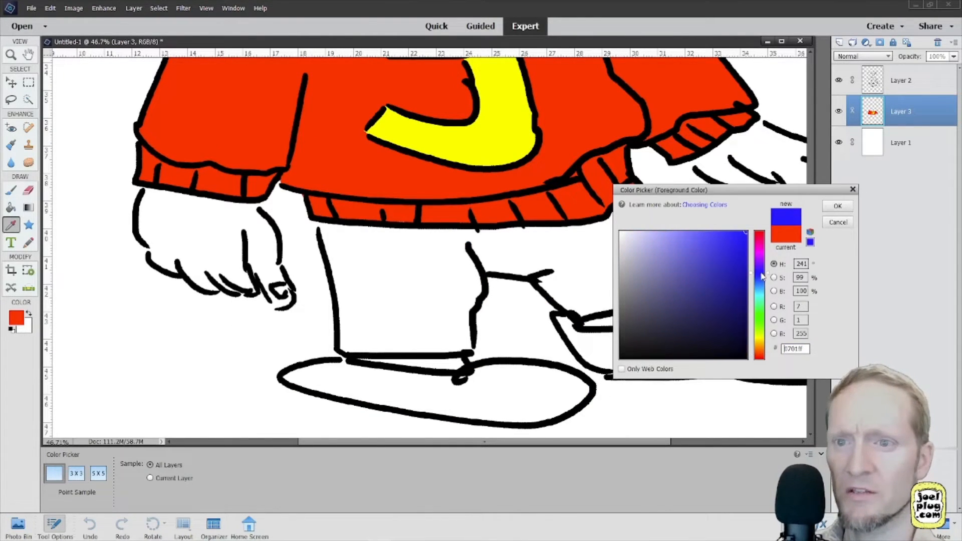
{"action": "left_click", "coordinate": [838, 206]}
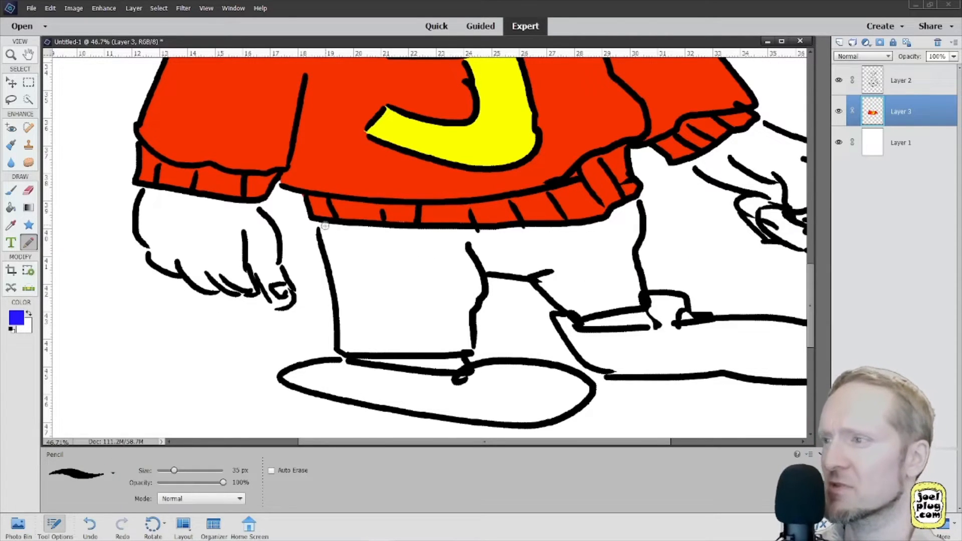
{"action": "left_click_drag", "start_coordinate": [318, 226], "coordinate": [325, 248]}
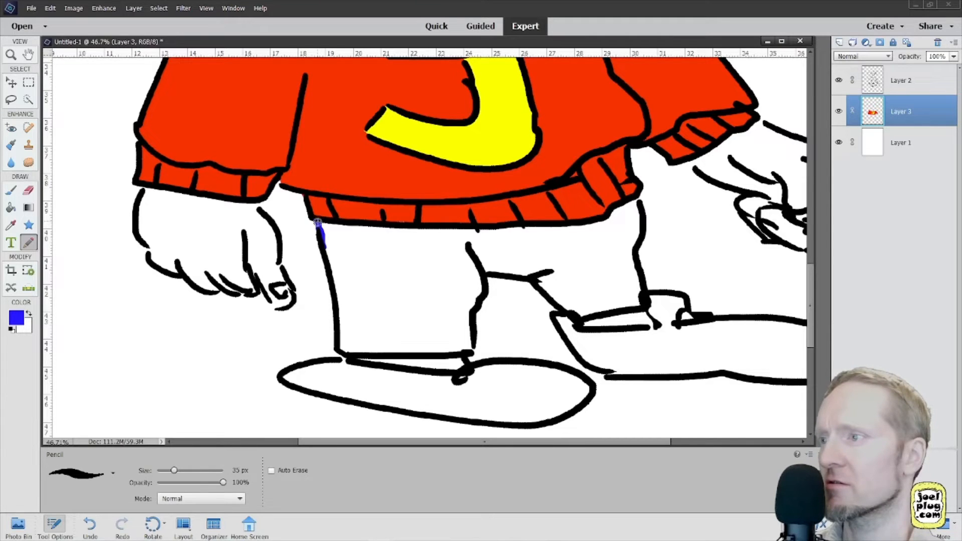
{"action": "left_click_drag", "start_coordinate": [317, 222], "coordinate": [335, 288]}
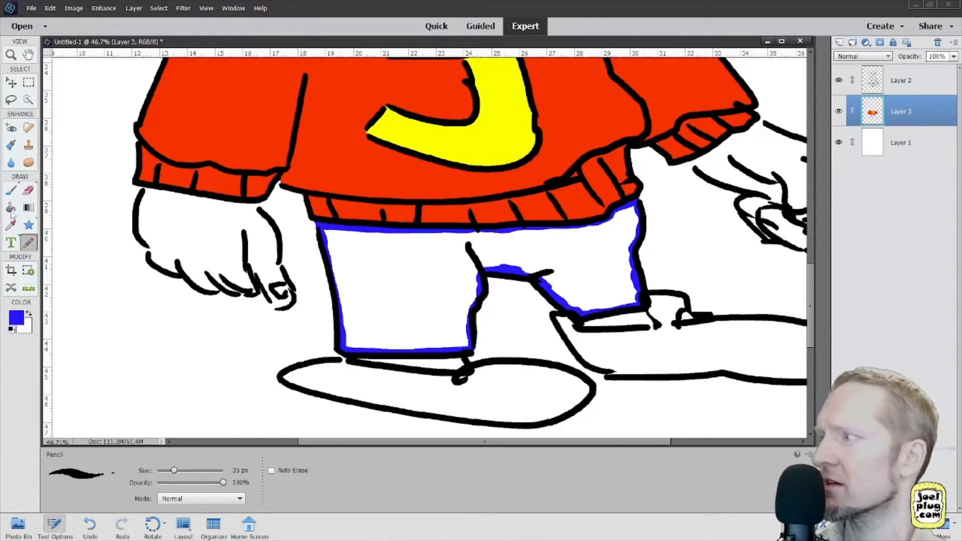
{"action": "left_click", "coordinate": [10, 207]}
{"action": "left_click", "coordinate": [437, 273]}
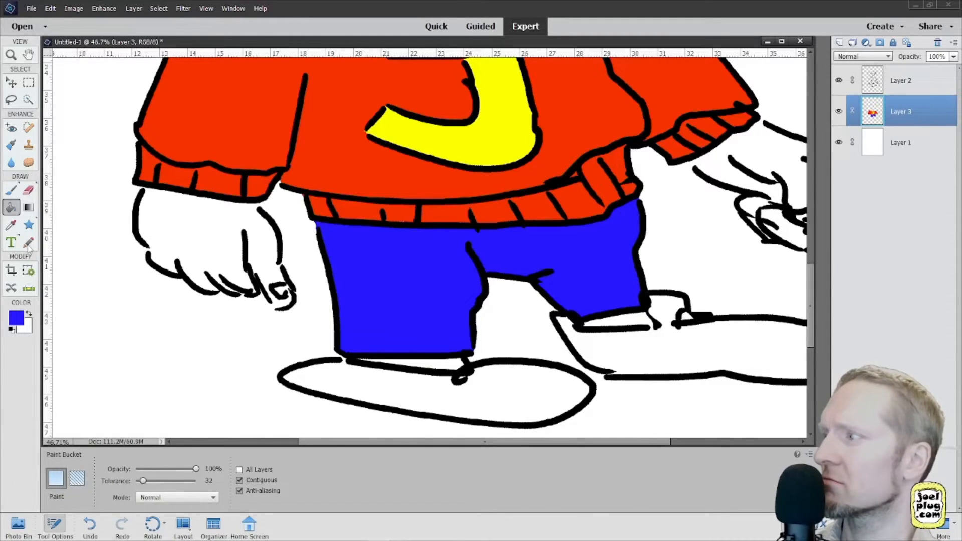
- Pick a cyan colour (#01ffea) and try filling a sock area with the Paint Bucket, undoing the fill
{"action": "left_click", "coordinate": [16, 317]}
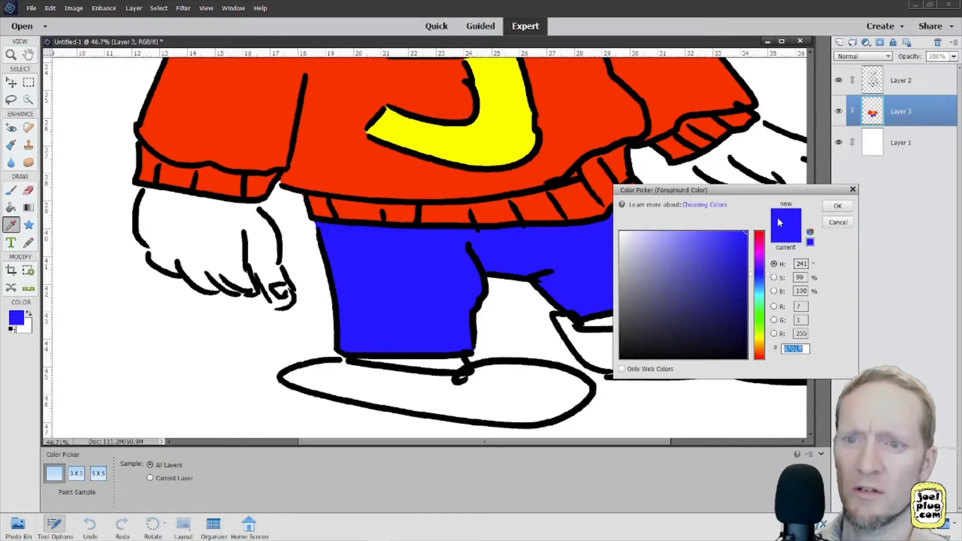
{"action": "left_click", "coordinate": [761, 300]}
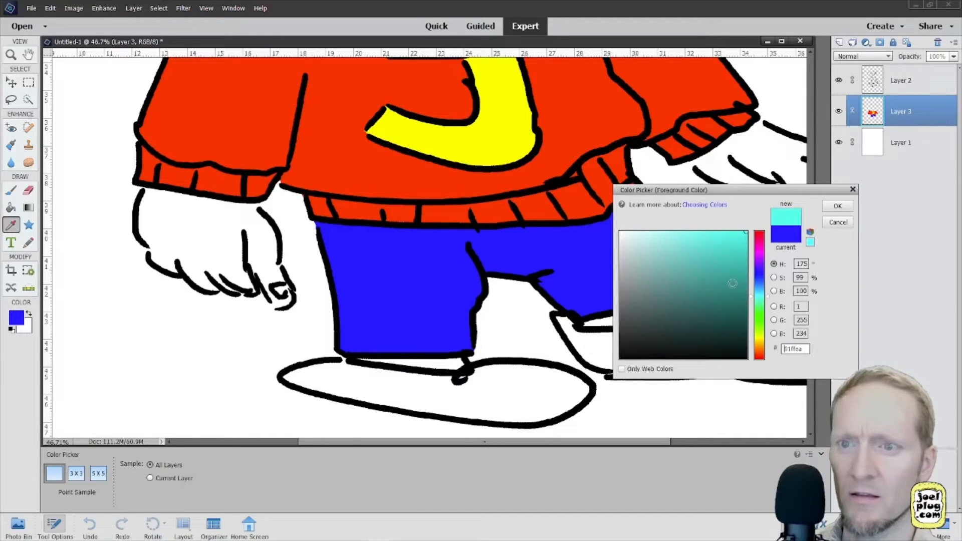
{"action": "left_click", "coordinate": [833, 207]}
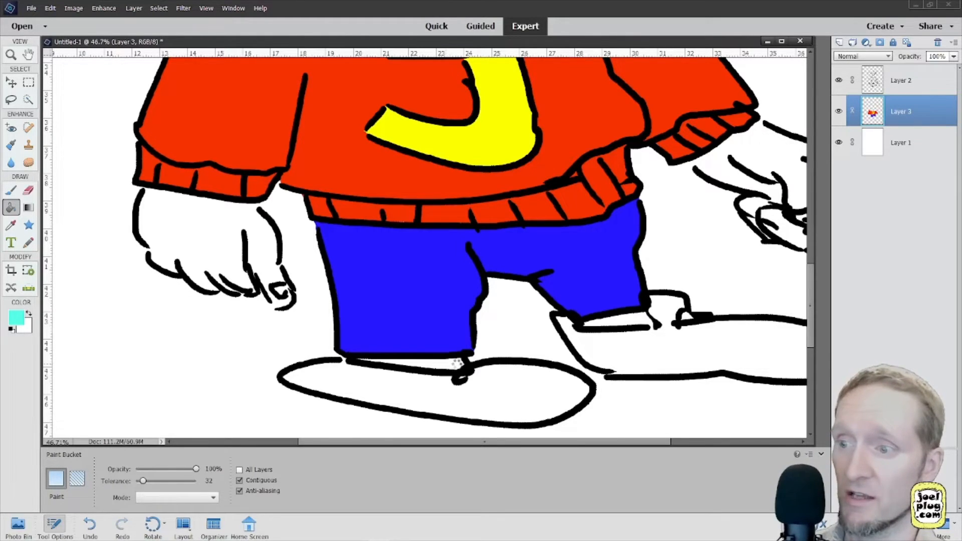
{"action": "left_click", "coordinate": [456, 367]}
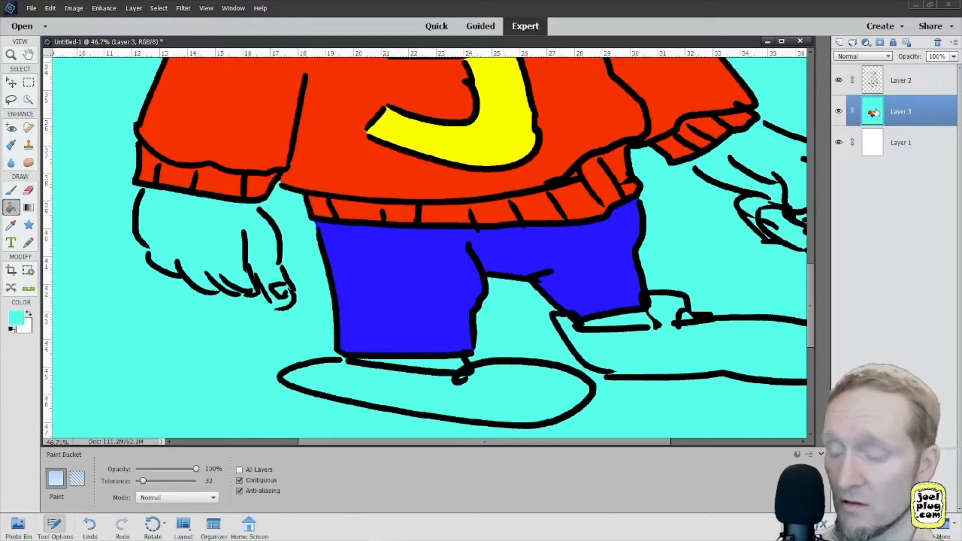
{"action": "key", "text": "ctrl+z"}
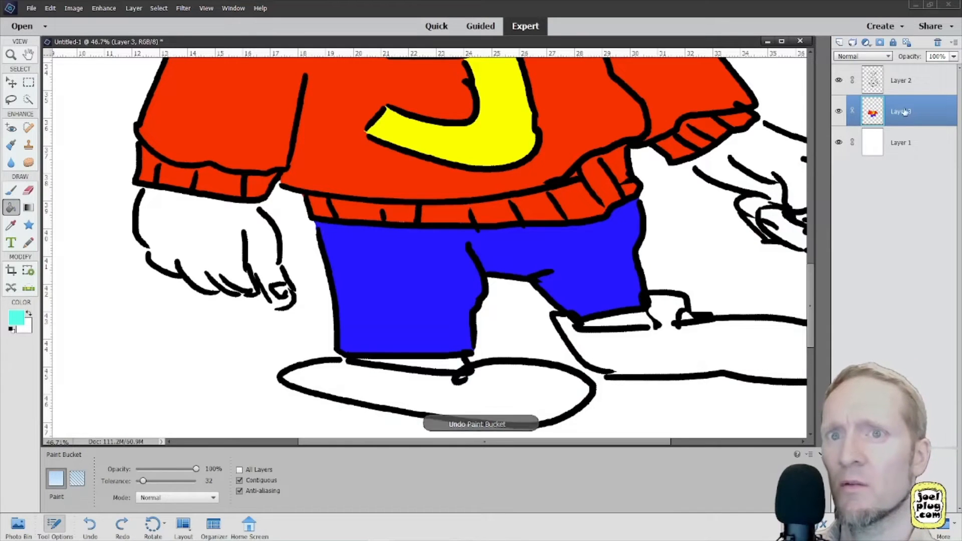
- Paint cyan socks at the bottom of both trouser legs with the Pencil
{"action": "left_click", "coordinate": [29, 242]}
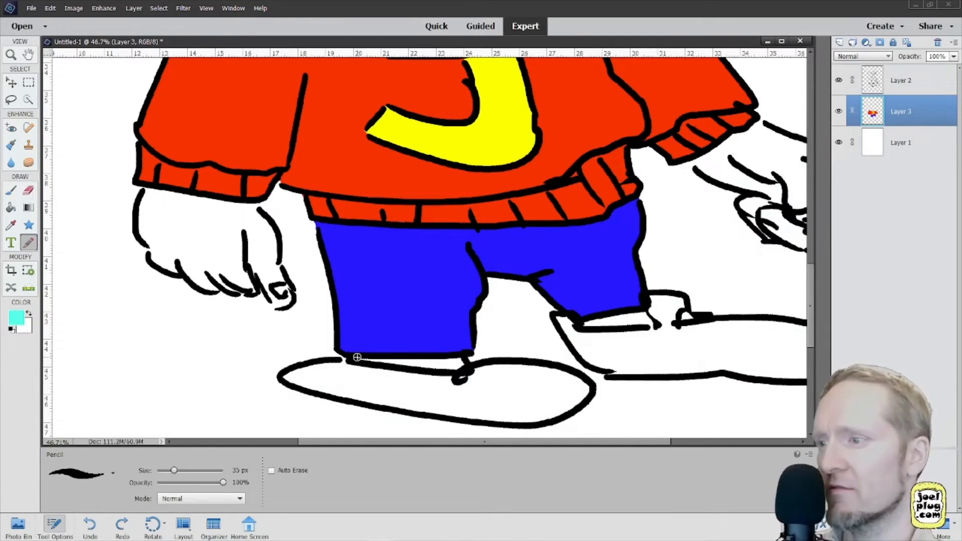
{"action": "mouse_move", "coordinate": [357, 357]}
{"action": "left_mouse_down"}
{"action": "mouse_move", "coordinate": [462, 362]}
{"action": "mouse_move", "coordinate": [361, 359]}
{"action": "left_mouse_up"}
{"action": "left_click_drag", "start_coordinate": [584, 325], "coordinate": [650, 316]}
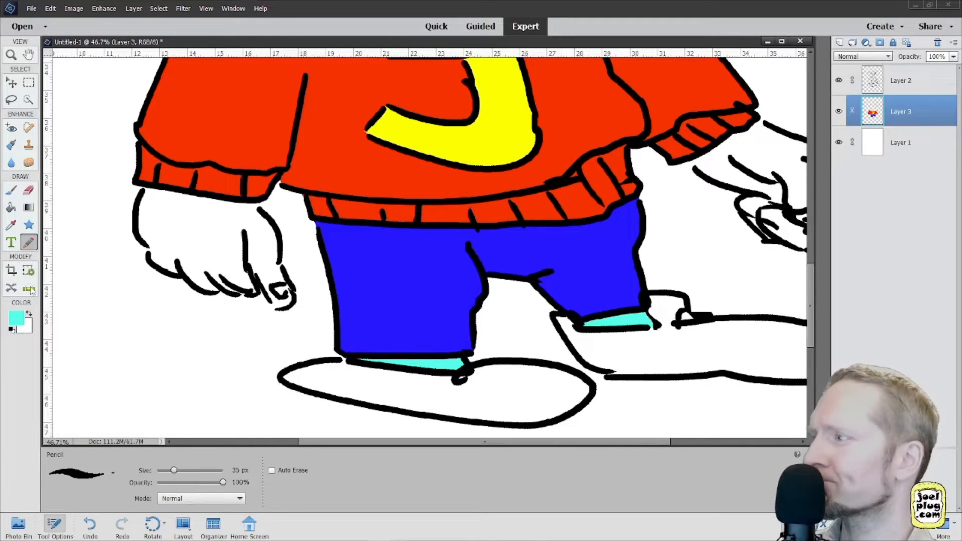
- Pick a green colour and colour the left shoe green
{"action": "left_click", "coordinate": [17, 317]}
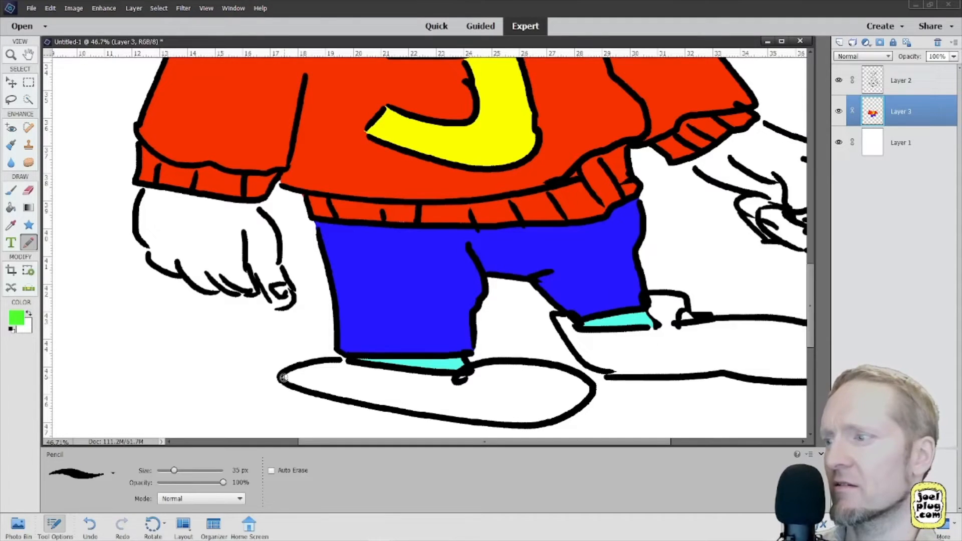
{"action": "left_click_drag", "start_coordinate": [285, 378], "coordinate": [507, 417]}
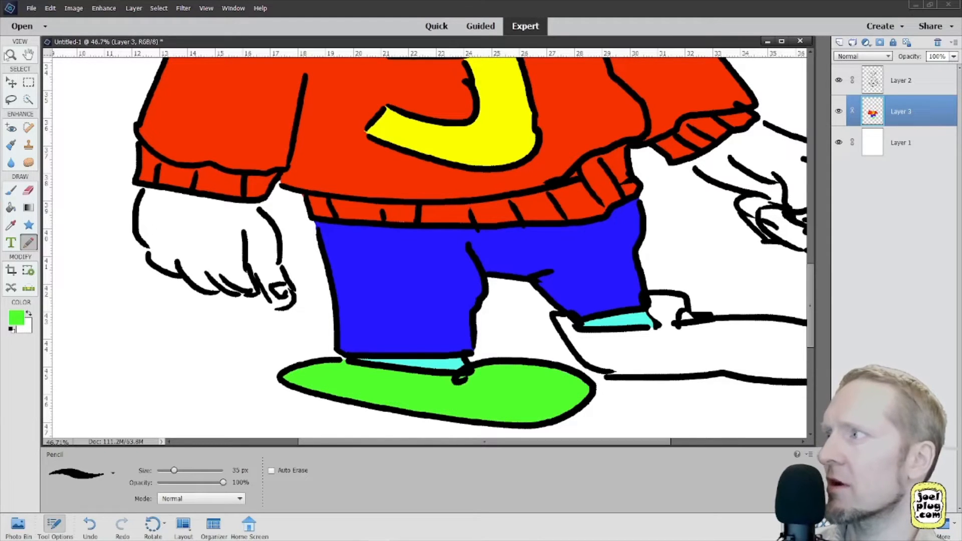
- Trace the inside edge of the right shoe with the Pencil and fill it green with the Paint Bucket
{"action": "left_click", "coordinate": [28, 54]}
{"action": "left_click_drag", "start_coordinate": [660, 192], "coordinate": [461, 193]}
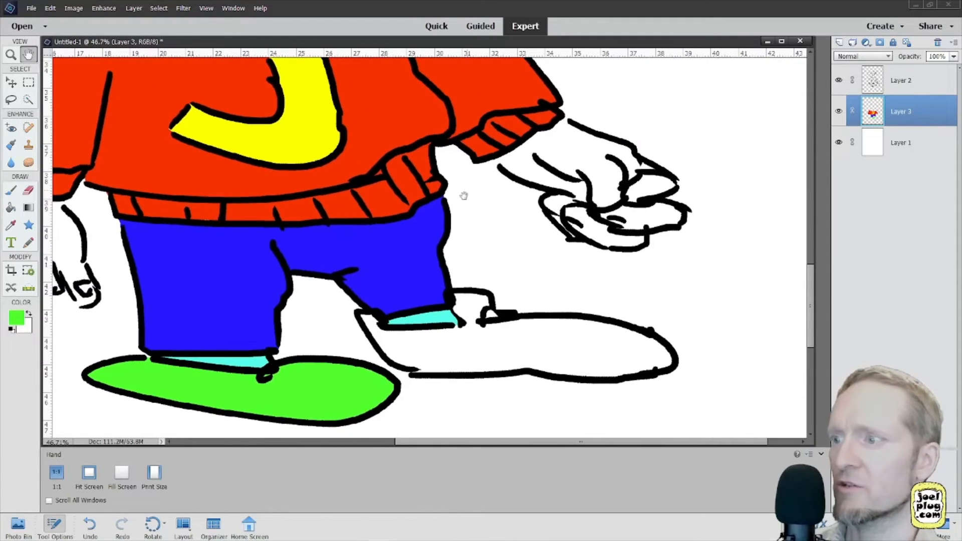
{"action": "left_click", "coordinate": [28, 244]}
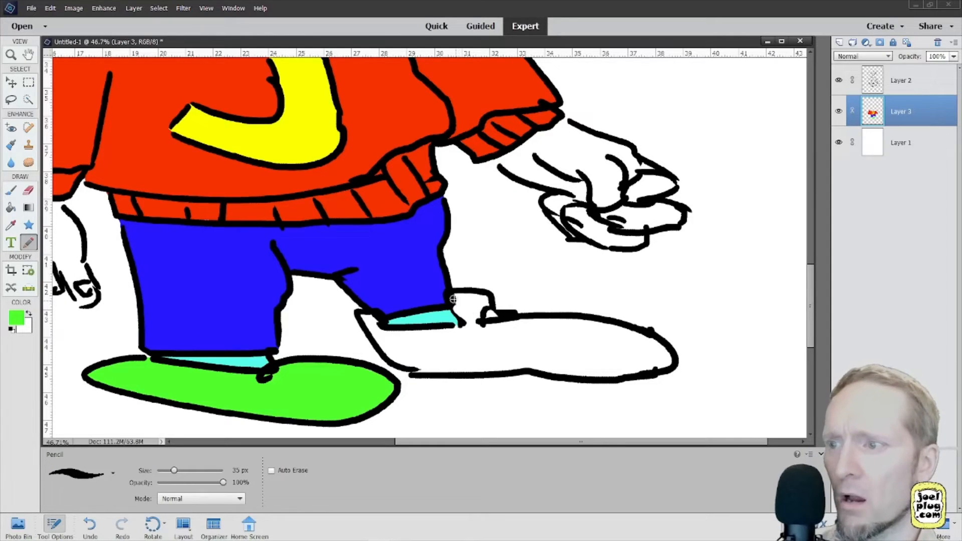
{"action": "left_click_drag", "start_coordinate": [453, 299], "coordinate": [471, 323]}
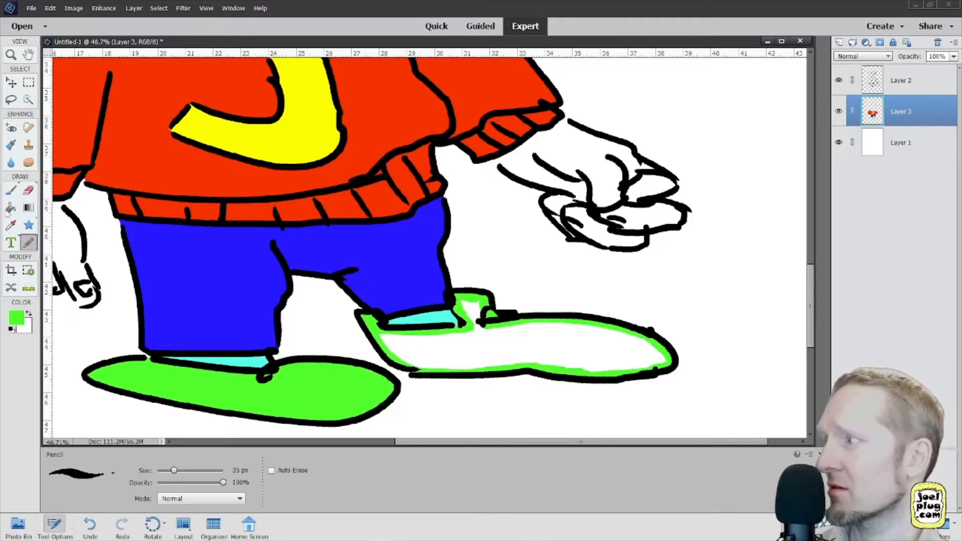
{"action": "left_click", "coordinate": [11, 208]}
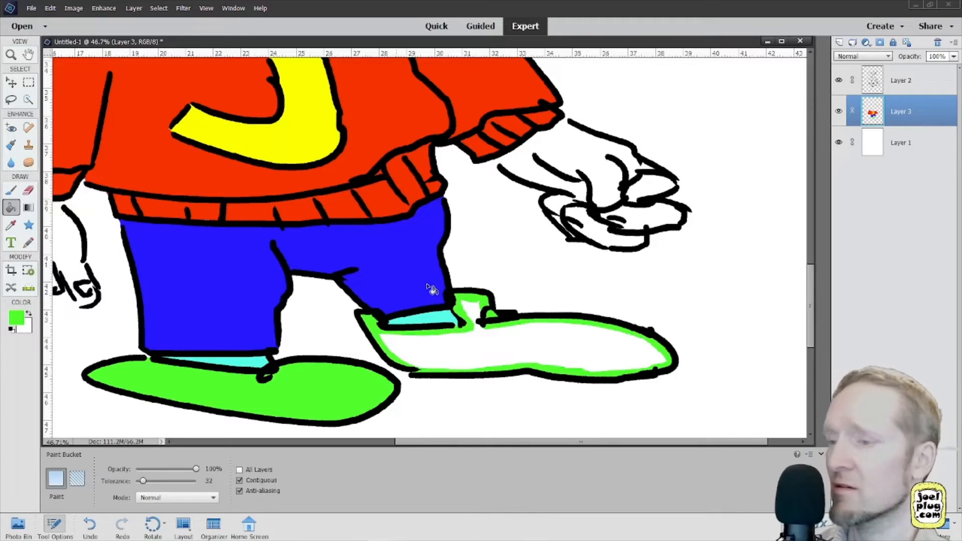
{"action": "left_click", "coordinate": [521, 339]}
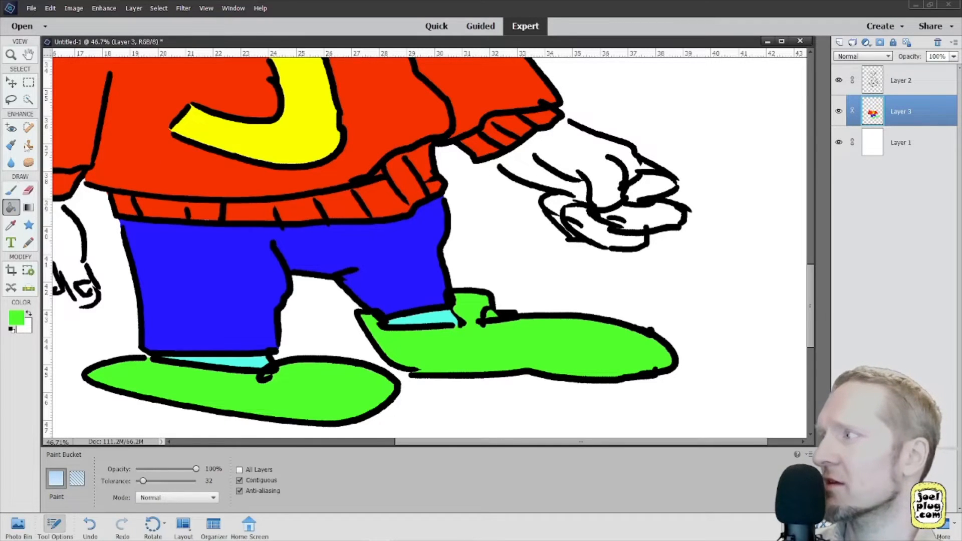
- Pick a pale beige skin colour (#dbda95) as the foreground colour
{"action": "left_click", "coordinate": [28, 54]}
{"action": "left_click_drag", "start_coordinate": [189, 108], "coordinate": [349, 128]}
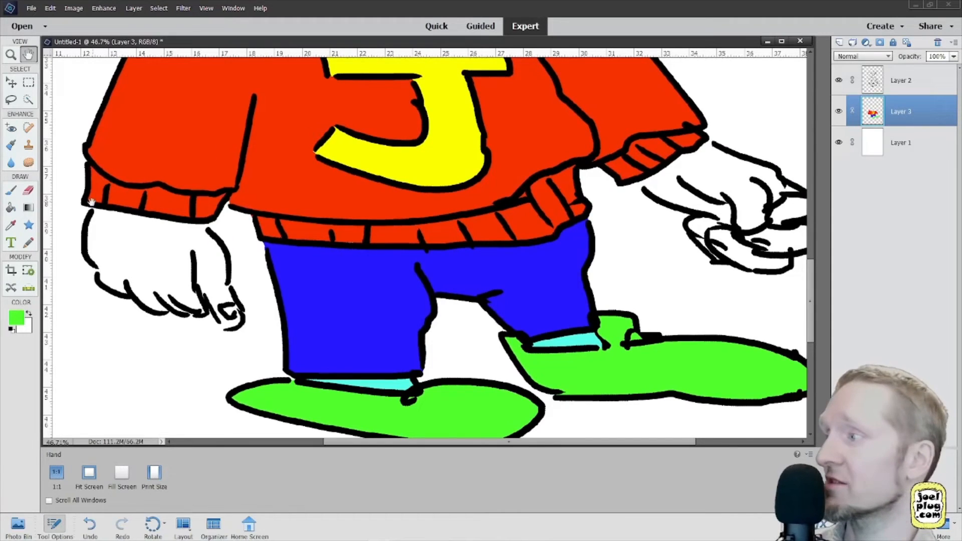
{"action": "left_click", "coordinate": [14, 320]}
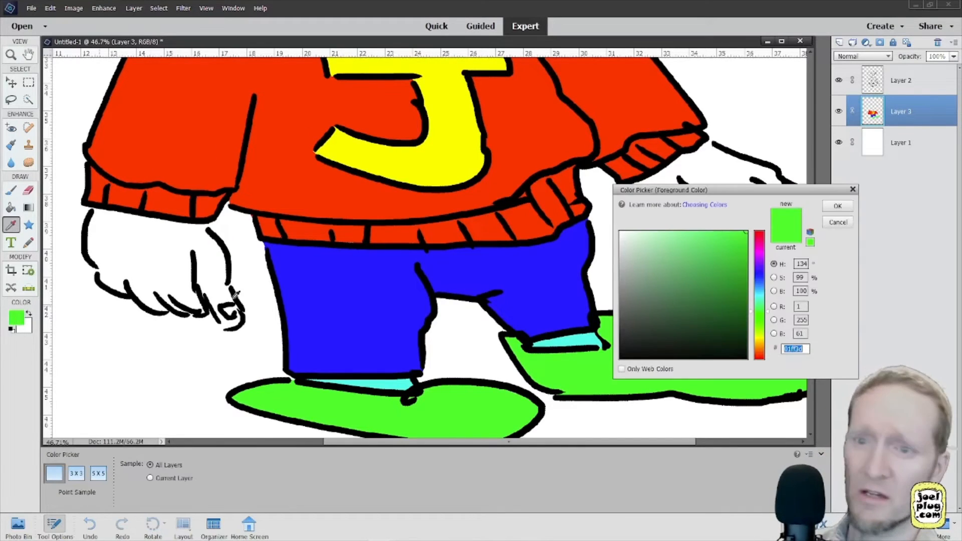
{"action": "left_click", "coordinate": [761, 346]}
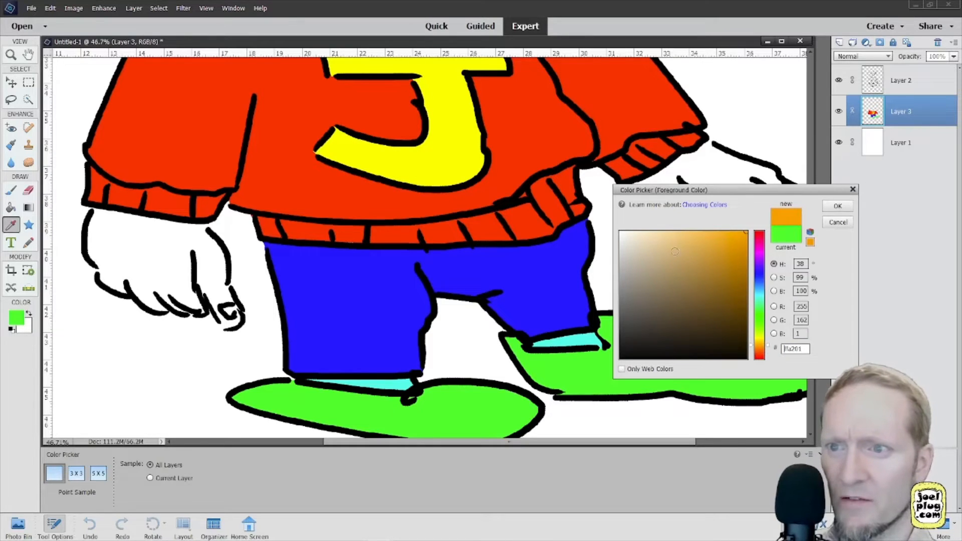
{"action": "left_click", "coordinate": [669, 235]}
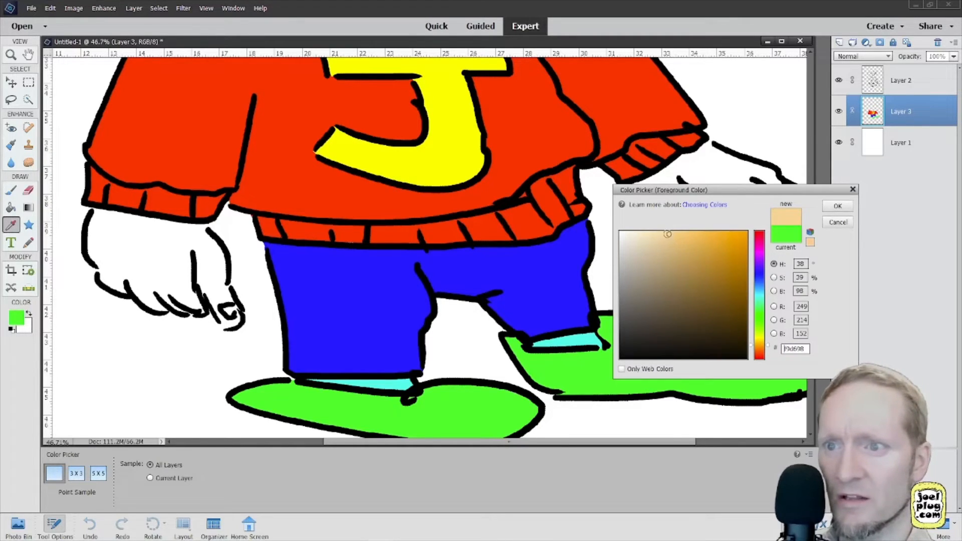
{"action": "left_click", "coordinate": [666, 234]}
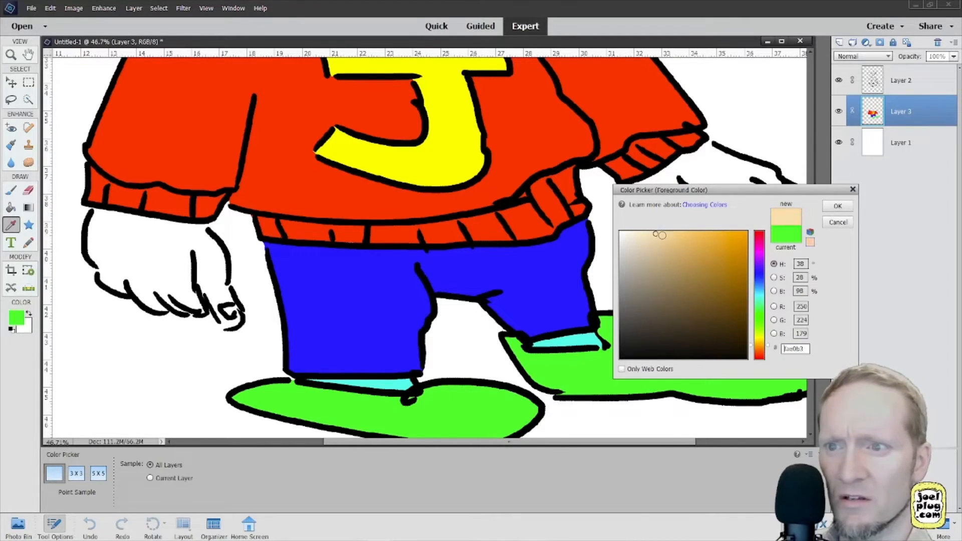
{"action": "left_click", "coordinate": [759, 339]}
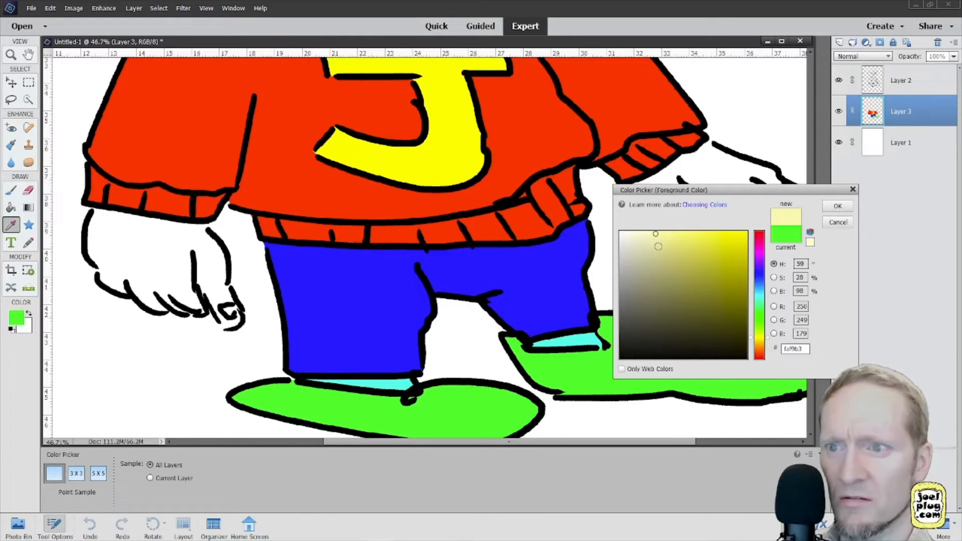
{"action": "left_click", "coordinate": [658, 246]}
{"action": "left_click", "coordinate": [663, 250]}
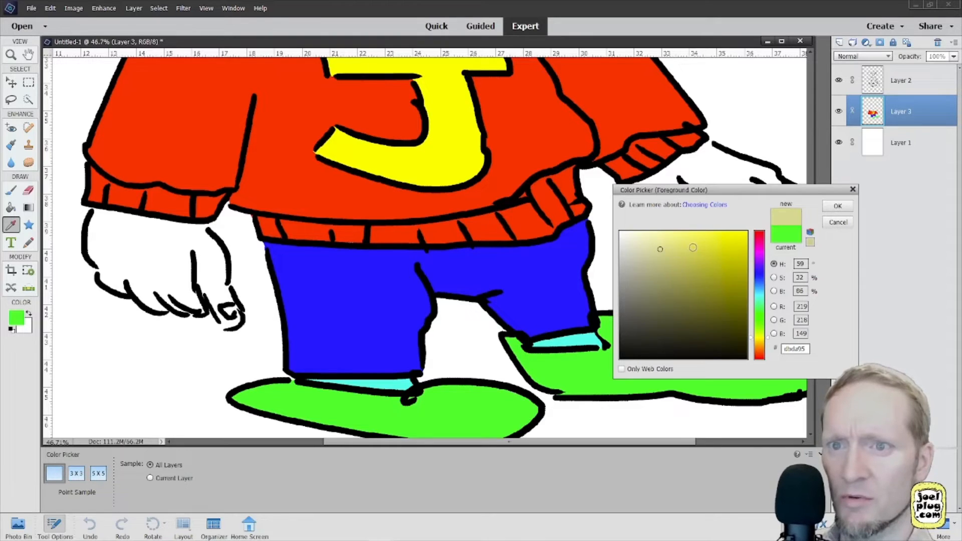
{"action": "left_click", "coordinate": [838, 206]}
- Fill the left hand with the beige colour using the Paint Bucket
{"action": "key", "text": "h"}
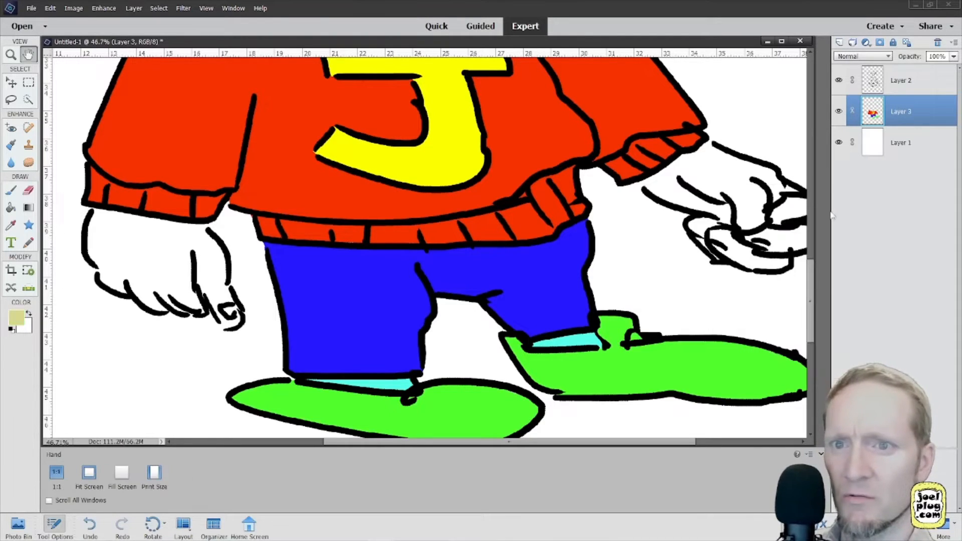
{"action": "key", "text": "k"}
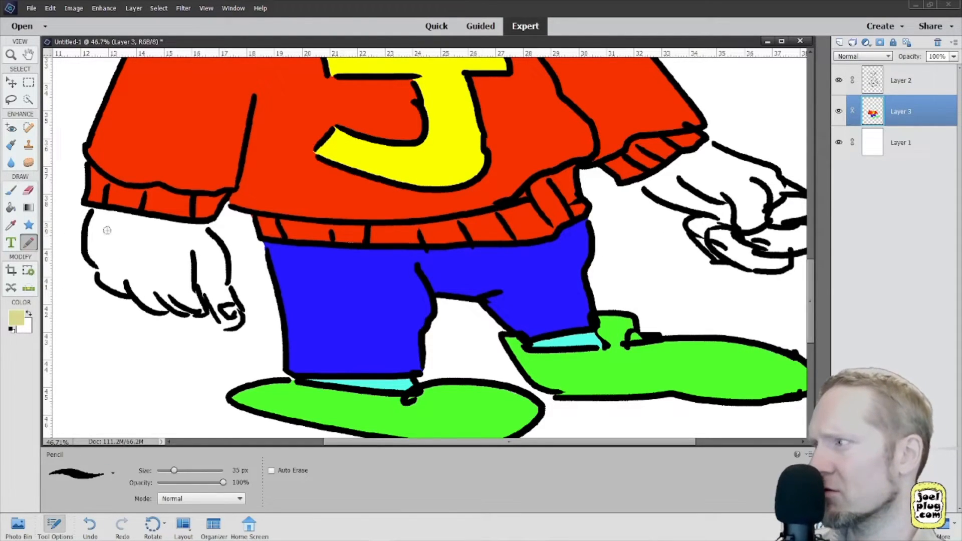
{"action": "left_click", "coordinate": [98, 215]}
{"action": "left_click", "coordinate": [101, 240]}
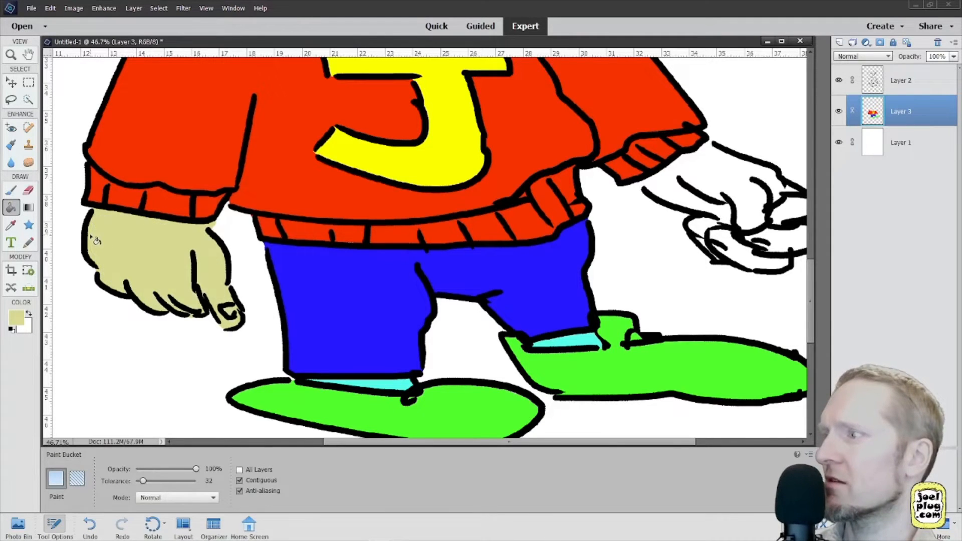
- Trace the inside edge of the right hand in beige and fill it with the Paint Bucket
{"action": "left_click", "coordinate": [28, 55]}
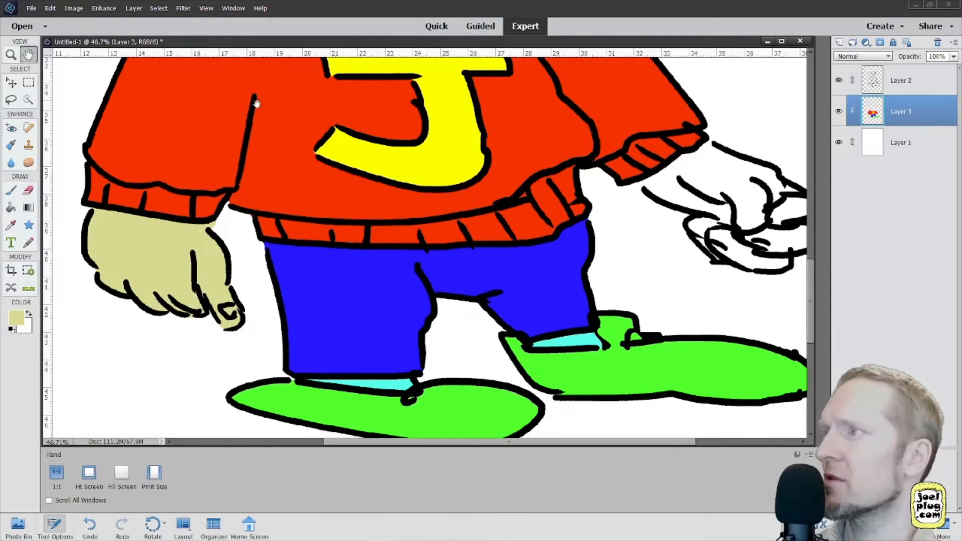
{"action": "mouse_move", "coordinate": [254, 101]}
{"action": "left_mouse_down"}
{"action": "mouse_move", "coordinate": [184, 108]}
{"action": "mouse_move", "coordinate": [124, 169]}
{"action": "left_mouse_up"}
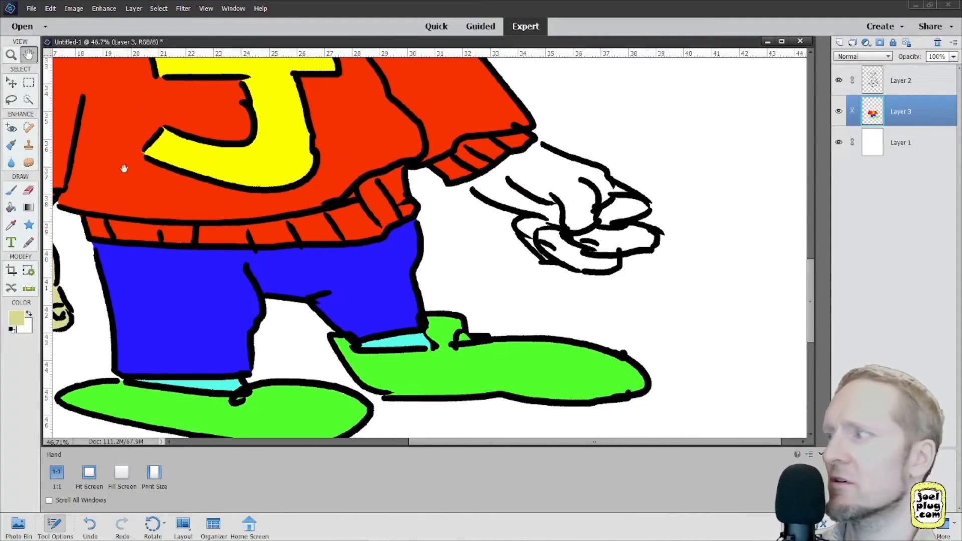
{"action": "left_click", "coordinate": [28, 242]}
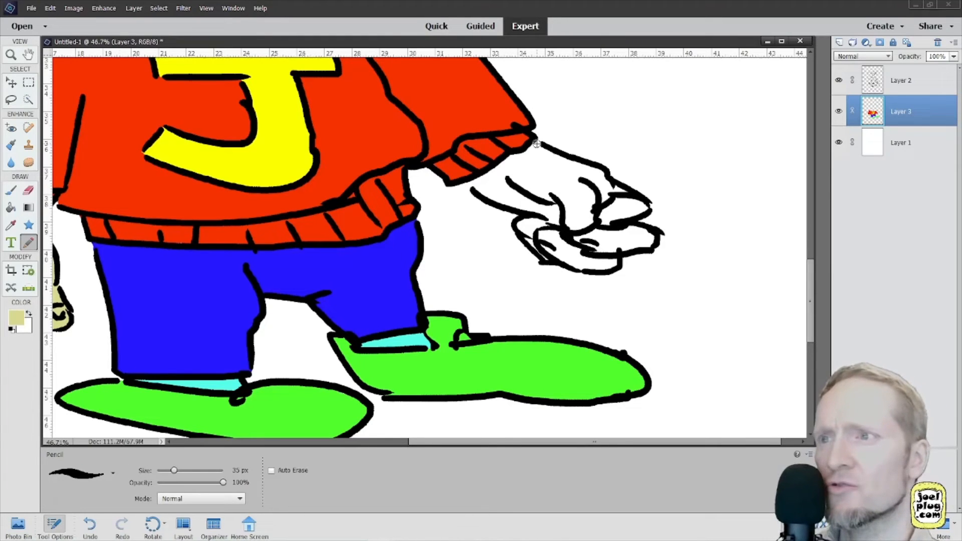
{"action": "left_click_drag", "start_coordinate": [539, 146], "coordinate": [515, 154]}
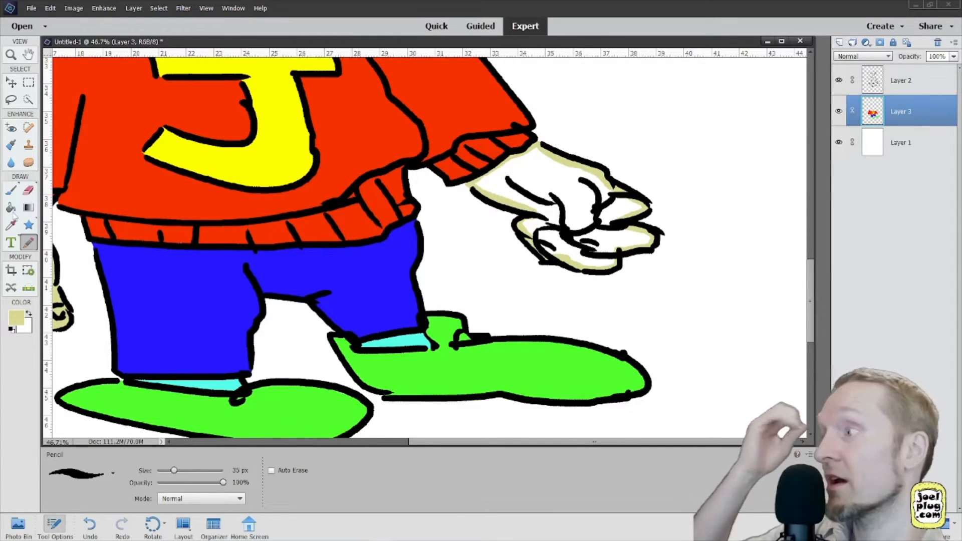
{"action": "left_click", "coordinate": [10, 207]}
{"action": "left_click", "coordinate": [533, 213]}
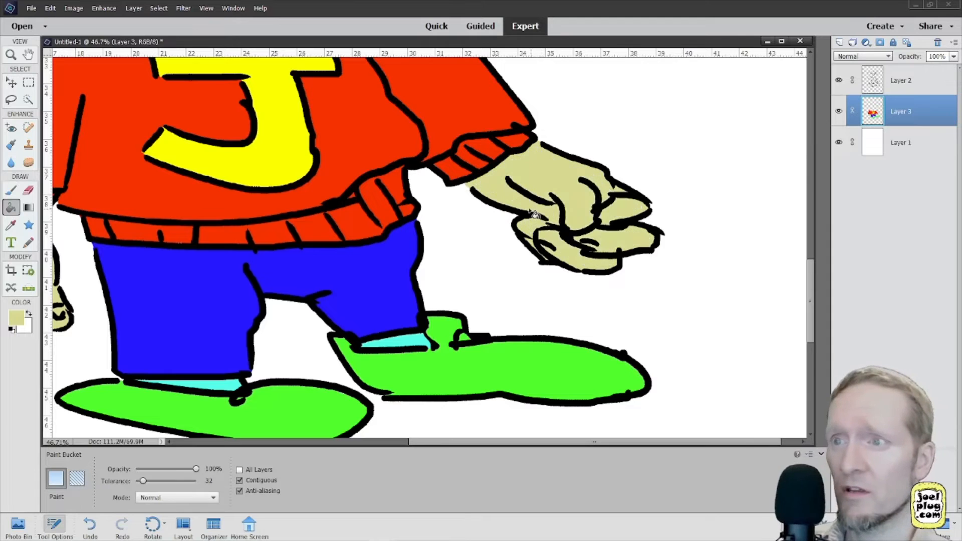
- Close the gap at the neck with the Pencil and fill the neck area beneath the head beige
{"action": "left_click", "coordinate": [28, 54]}
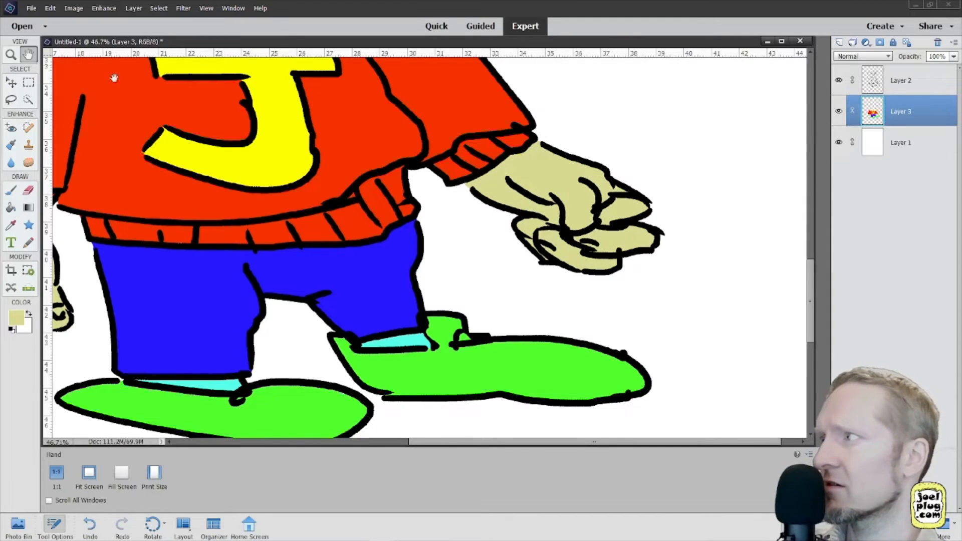
{"action": "left_click_drag", "start_coordinate": [115, 78], "coordinate": [418, 351]}
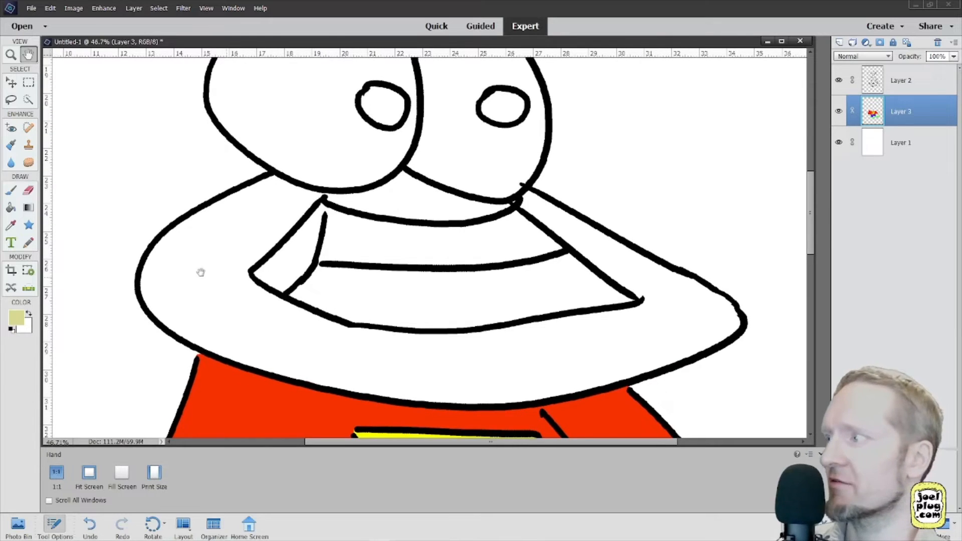
{"action": "left_click", "coordinate": [28, 242]}
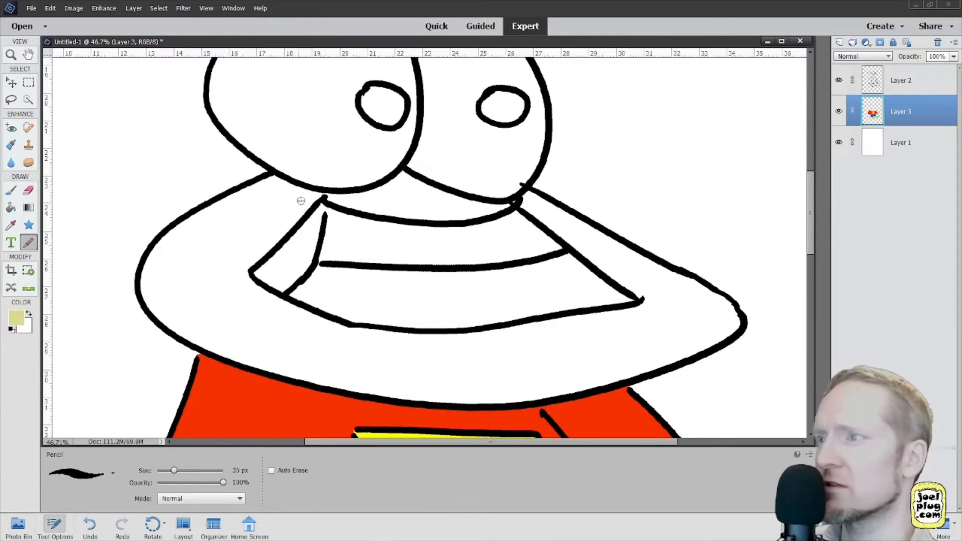
{"action": "left_click_drag", "start_coordinate": [323, 194], "coordinate": [360, 193]}
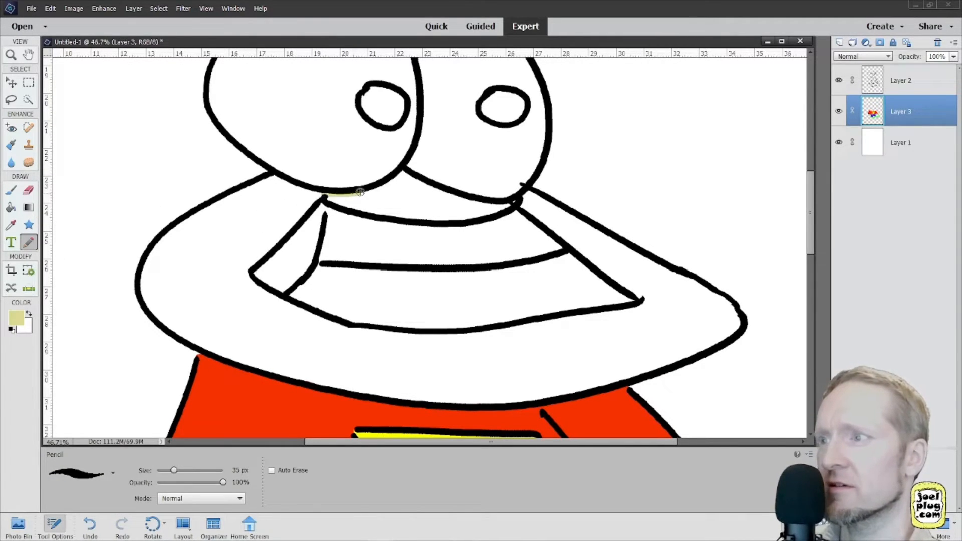
{"action": "left_click", "coordinate": [280, 228]}
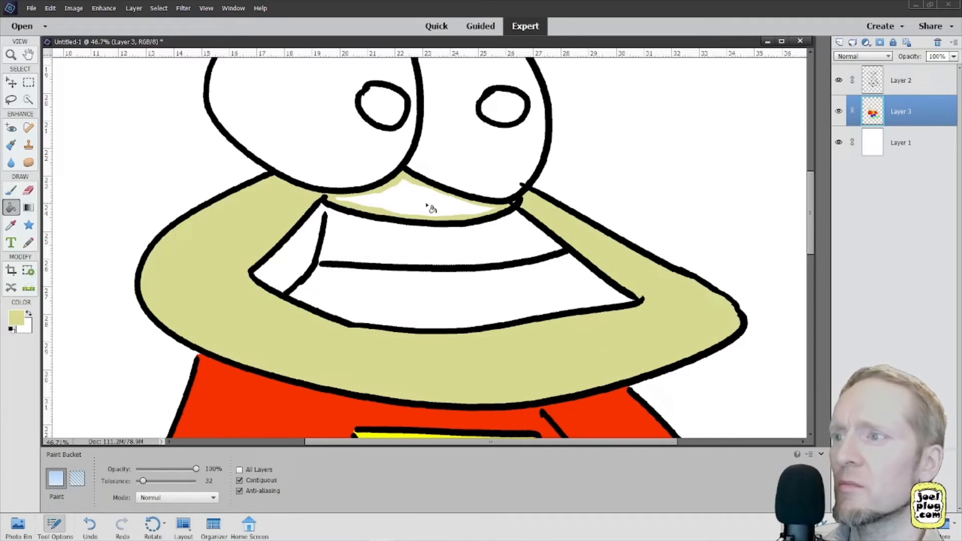
{"action": "left_click", "coordinate": [426, 205]}
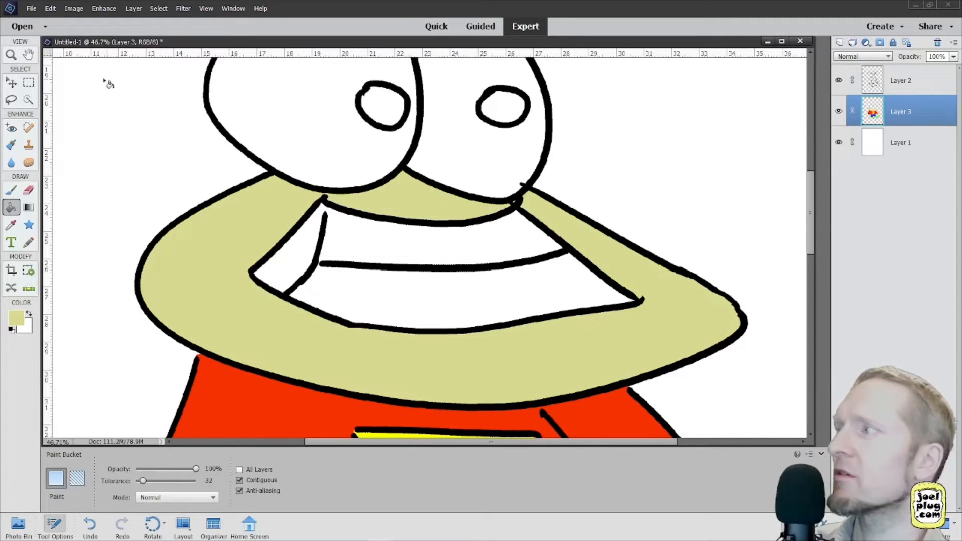
- Seal the forehead patch between the hair and eyes with the Pencil and fill it beige
{"action": "left_click", "coordinate": [28, 54]}
{"action": "left_click_drag", "start_coordinate": [441, 125], "coordinate": [496, 333]}
{"action": "left_click", "coordinate": [29, 243]}
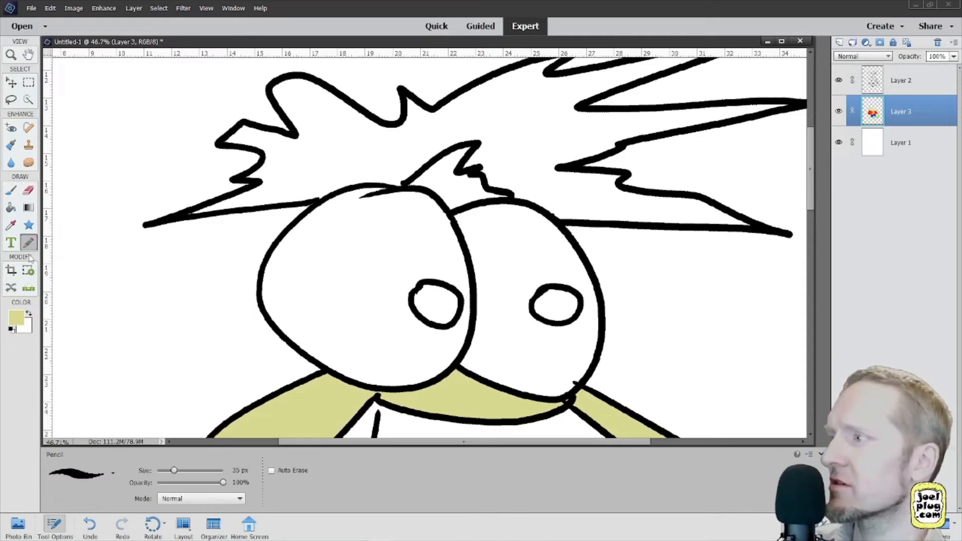
{"action": "mouse_move", "coordinate": [408, 185]}
{"action": "left_mouse_down"}
{"action": "mouse_move", "coordinate": [470, 148]}
{"action": "mouse_move", "coordinate": [454, 176]}
{"action": "mouse_move", "coordinate": [507, 194]}
{"action": "mouse_move", "coordinate": [448, 208]}
{"action": "mouse_move", "coordinate": [410, 184]}
{"action": "left_mouse_up"}
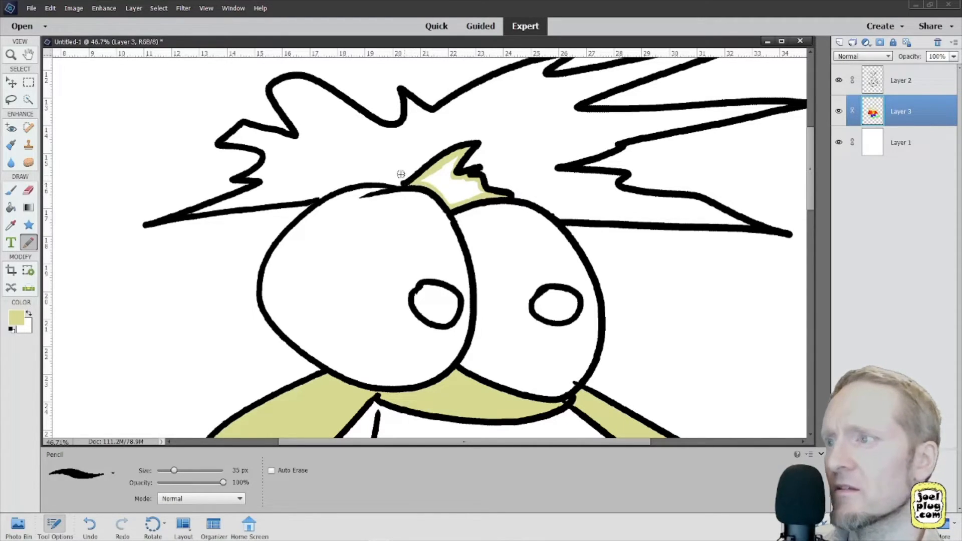
{"action": "left_click", "coordinate": [10, 207]}
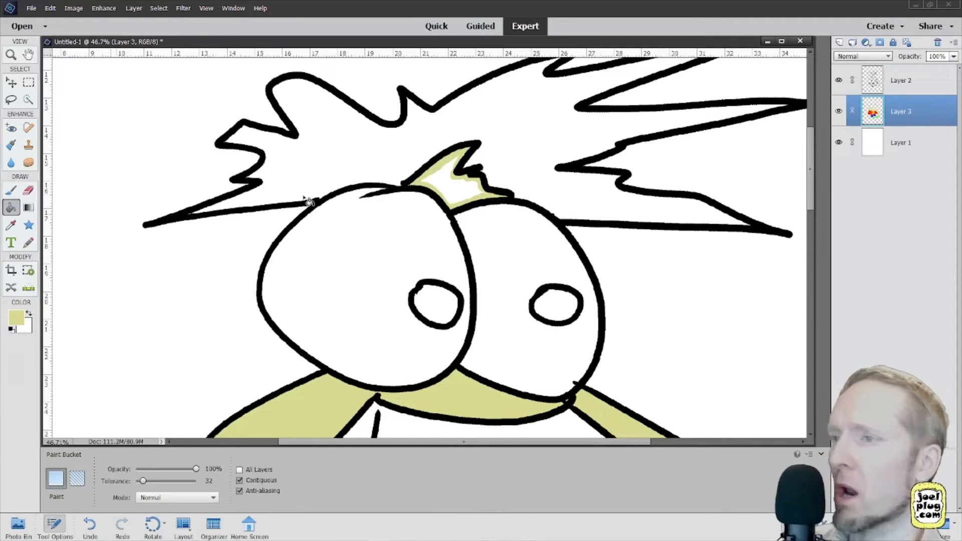
{"action": "left_click", "coordinate": [468, 193]}
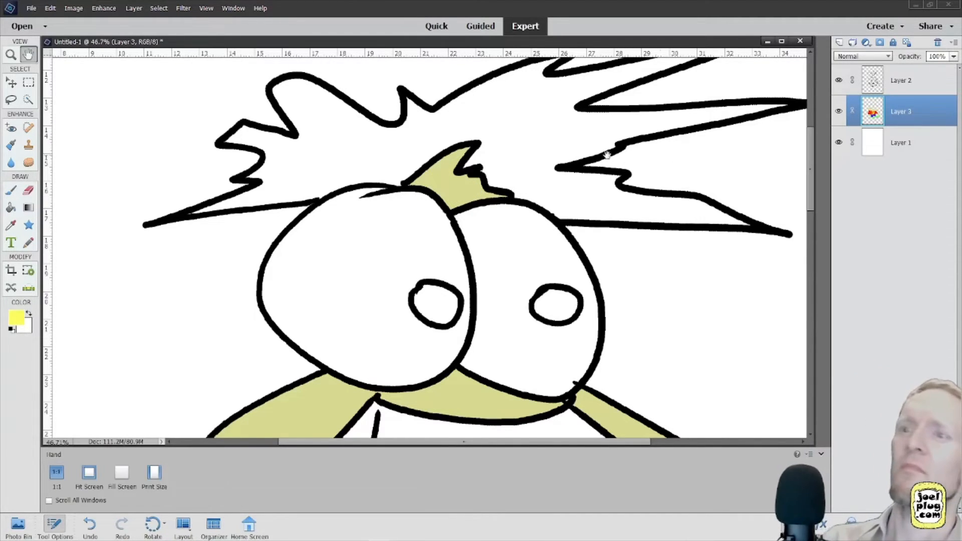
- Trace the inside edge of the hair in yellow with the Pencil and fill the hair yellow
{"action": "left_click_drag", "start_coordinate": [614, 152], "coordinate": [556, 215]}
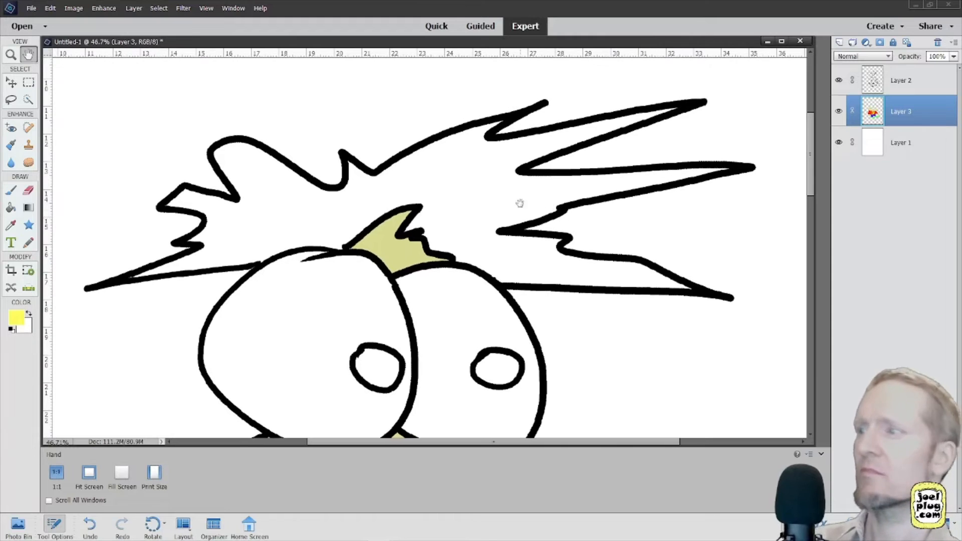
{"action": "left_click", "coordinate": [28, 243]}
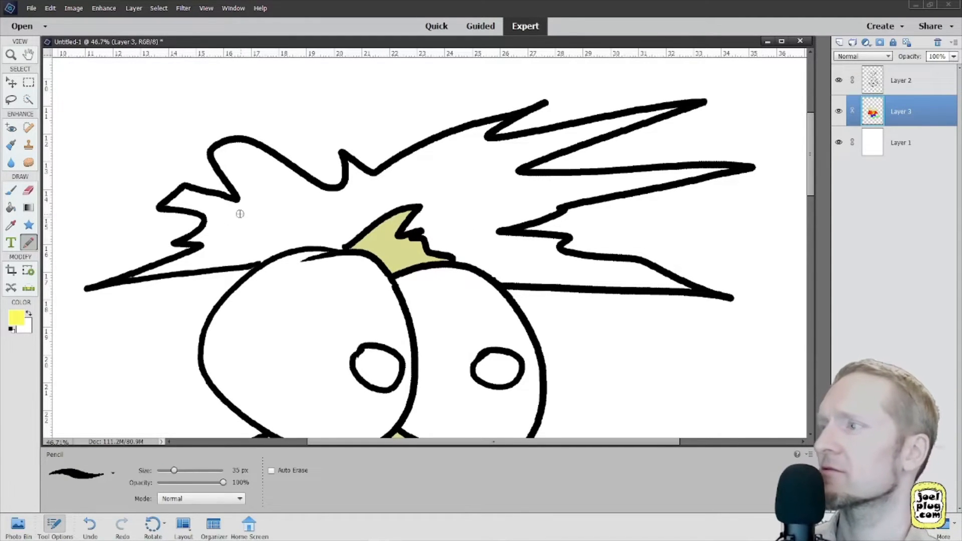
{"action": "mouse_move", "coordinate": [246, 207]}
{"action": "left_mouse_down"}
{"action": "mouse_move", "coordinate": [193, 191]}
{"action": "mouse_move", "coordinate": [514, 282]}
{"action": "mouse_move", "coordinate": [694, 289]}
{"action": "mouse_move", "coordinate": [639, 263]}
{"action": "mouse_move", "coordinate": [565, 257]}
{"action": "mouse_move", "coordinate": [553, 245]}
{"action": "mouse_move", "coordinate": [559, 240]}
{"action": "mouse_move", "coordinate": [498, 231]}
{"action": "left_mouse_up"}
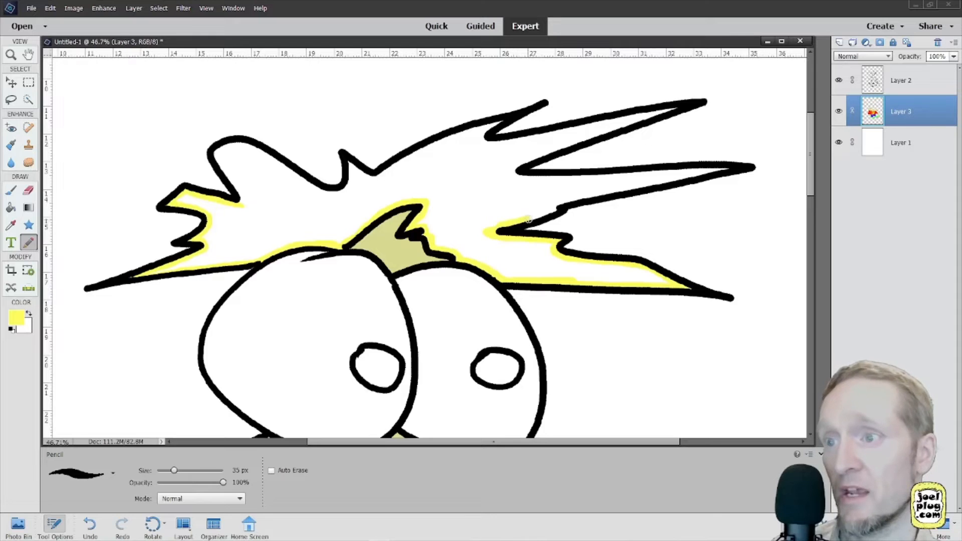
{"action": "mouse_move", "coordinate": [562, 206]}
{"action": "left_mouse_down"}
{"action": "mouse_move", "coordinate": [728, 169]}
{"action": "mouse_move", "coordinate": [511, 173]}
{"action": "mouse_move", "coordinate": [603, 133]}
{"action": "left_mouse_up"}
{"action": "key", "text": "k"}
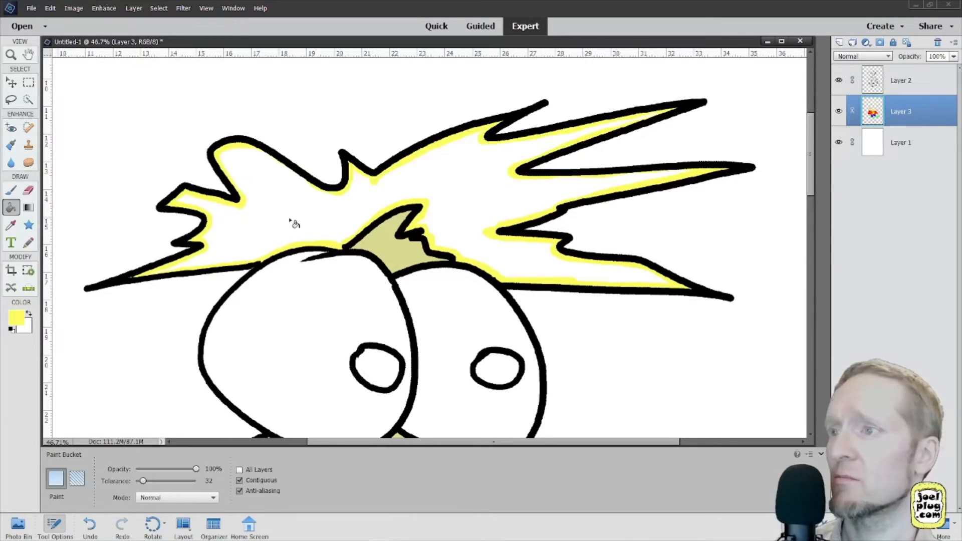
{"action": "left_click", "coordinate": [291, 221]}
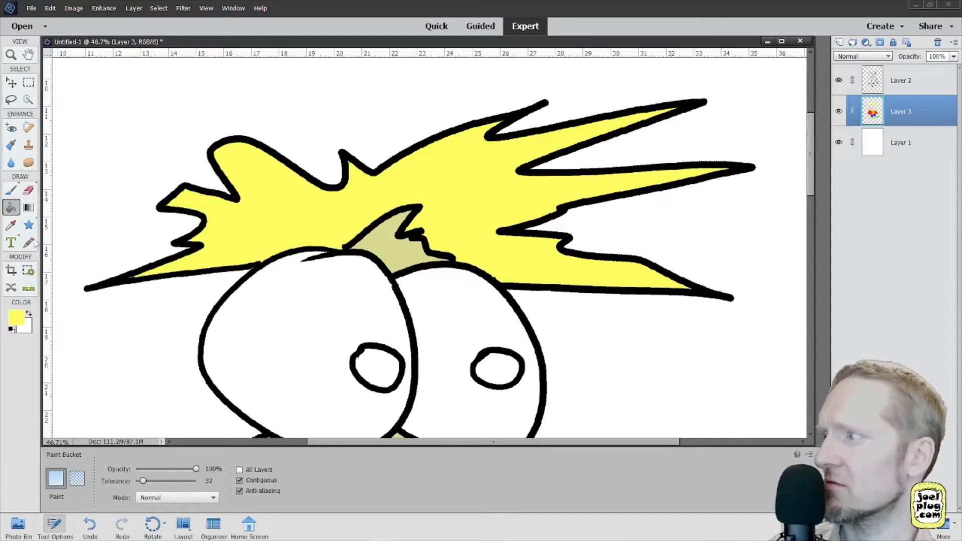
- Set the foreground colour to blue, trace the inside edges of both pupils with the Pencil and fill them blue
{"action": "left_click", "coordinate": [16, 318]}
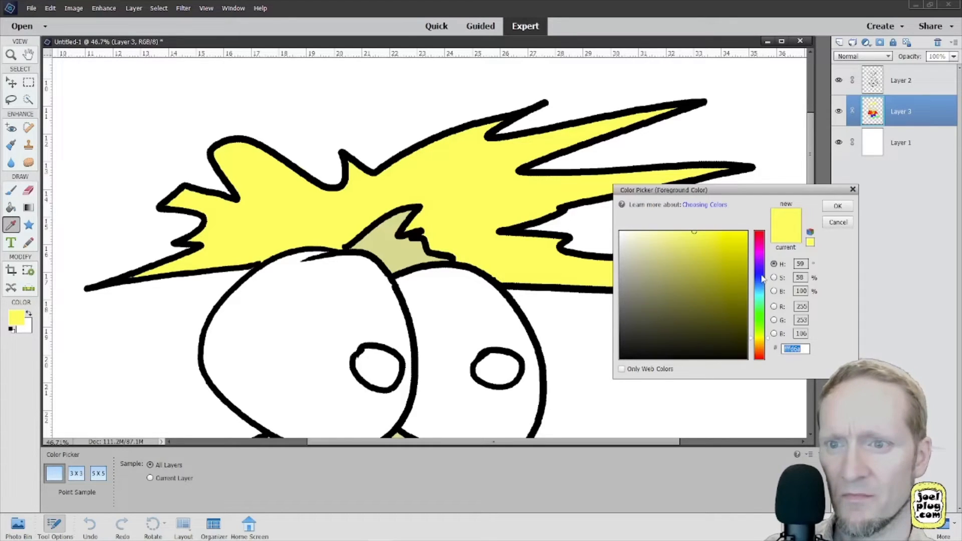
{"action": "left_click", "coordinate": [760, 276]}
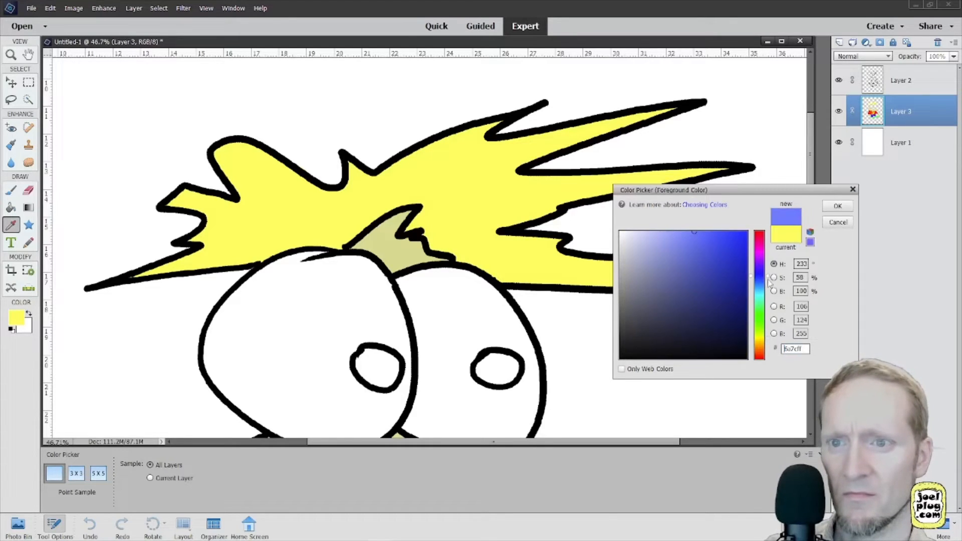
{"action": "left_click", "coordinate": [837, 206]}
{"action": "key", "text": "k"}
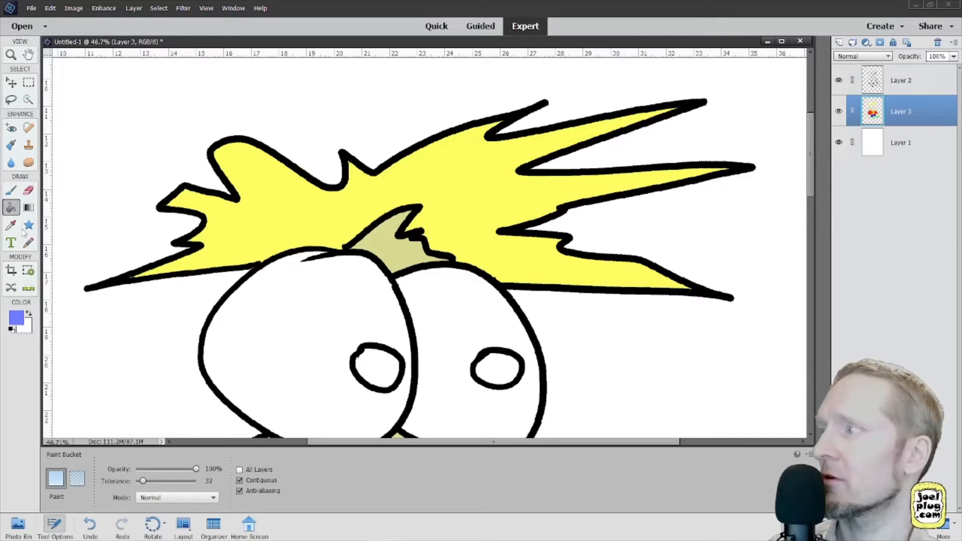
{"action": "left_click", "coordinate": [29, 243]}
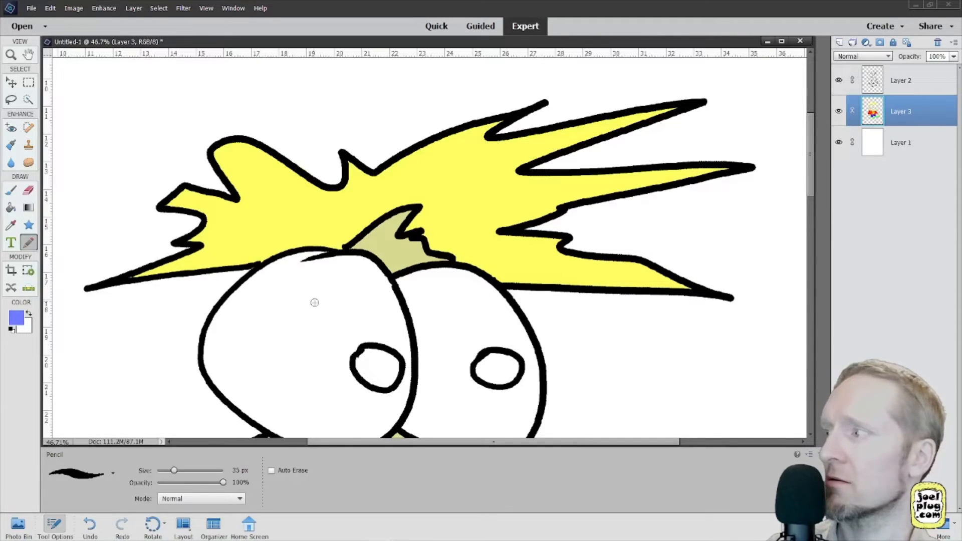
{"action": "mouse_move", "coordinate": [368, 350]}
{"action": "left_mouse_down"}
{"action": "mouse_move", "coordinate": [360, 356]}
{"action": "mouse_move", "coordinate": [369, 384]}
{"action": "mouse_move", "coordinate": [395, 382]}
{"action": "mouse_move", "coordinate": [392, 354]}
{"action": "mouse_move", "coordinate": [377, 347]}
{"action": "mouse_move", "coordinate": [358, 357]}
{"action": "left_mouse_up"}
{"action": "mouse_move", "coordinate": [491, 354]}
{"action": "left_mouse_down"}
{"action": "mouse_move", "coordinate": [476, 365]}
{"action": "mouse_move", "coordinate": [484, 378]}
{"action": "mouse_move", "coordinate": [512, 382]}
{"action": "mouse_move", "coordinate": [518, 369]}
{"action": "mouse_move", "coordinate": [500, 358]}
{"action": "mouse_move", "coordinate": [512, 364]}
{"action": "left_mouse_up"}
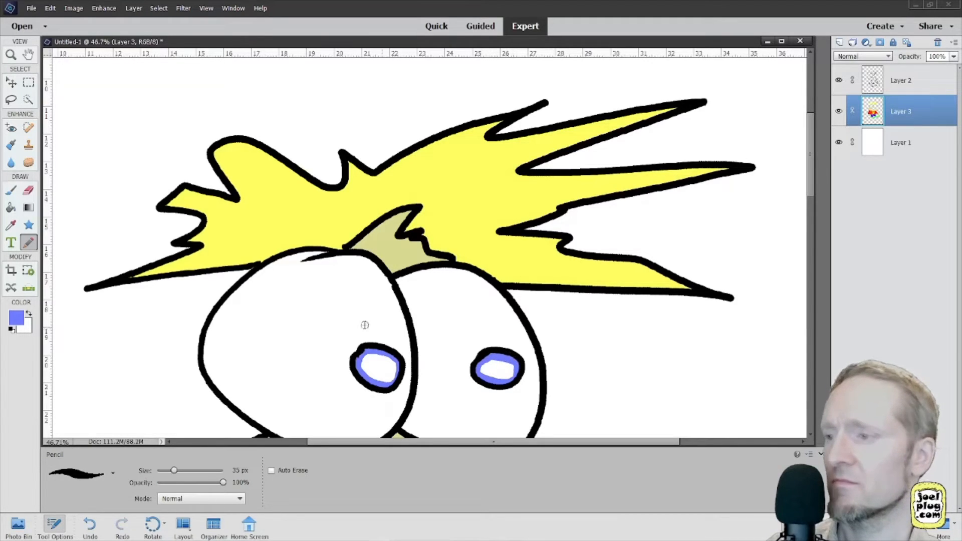
{"action": "left_click", "coordinate": [12, 208]}
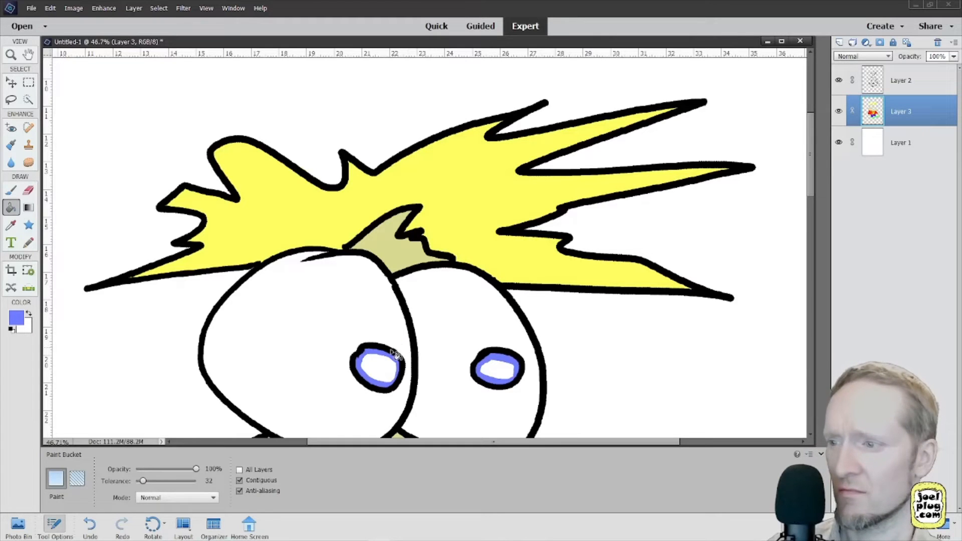
{"action": "left_click", "coordinate": [378, 368]}
{"action": "left_click", "coordinate": [504, 371]}
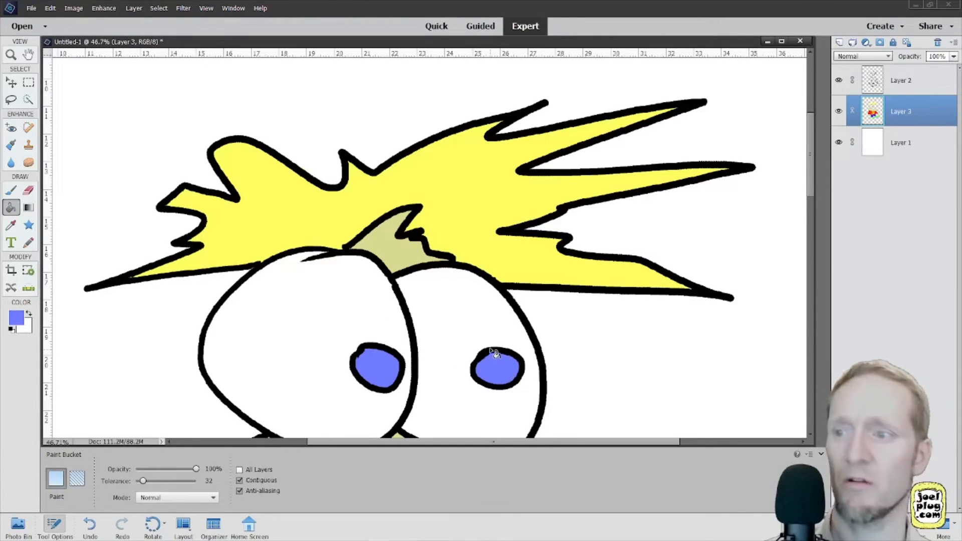
- Zoom to the mouth, trace the tongue's inner edge with the Pencil and fill the tongue blue
{"action": "key", "text": "ctrl+minus"}
{"action": "key", "text": "ctrl+minus"}
{"action": "key", "text": "ctrl+minus"}
{"action": "key", "text": "ctrl+minus"}
{"action": "key", "text": "ctrl+minus"}
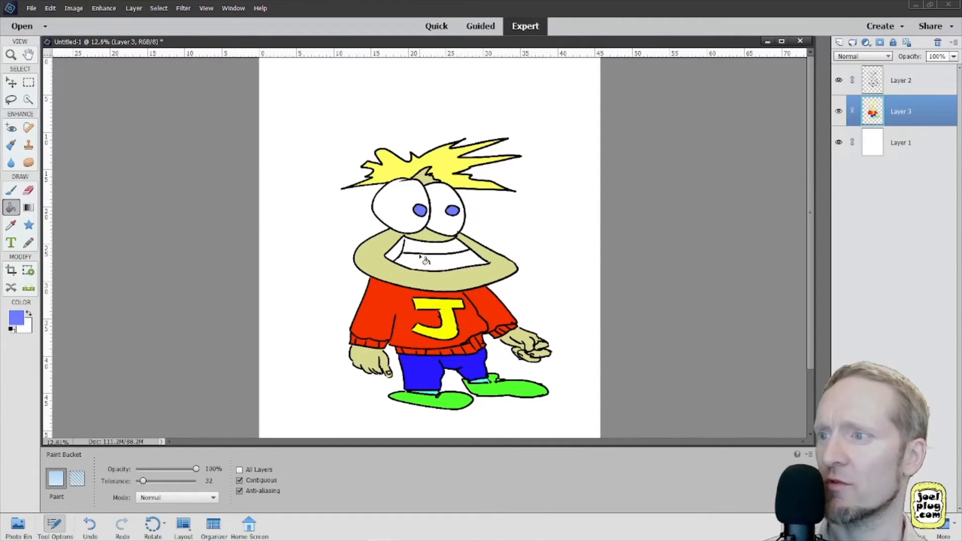
{"action": "scroll", "coordinate": [422, 255], "scroll_direction": "up", "scroll_amount": 6}
{"action": "key", "text": "n"}
{"action": "mouse_move", "coordinate": [368, 184]}
{"action": "left_mouse_down"}
{"action": "mouse_move", "coordinate": [356, 240]}
{"action": "mouse_move", "coordinate": [325, 269]}
{"action": "mouse_move", "coordinate": [312, 261]}
{"action": "mouse_move", "coordinate": [316, 241]}
{"action": "mouse_move", "coordinate": [358, 197]}
{"action": "left_mouse_up"}
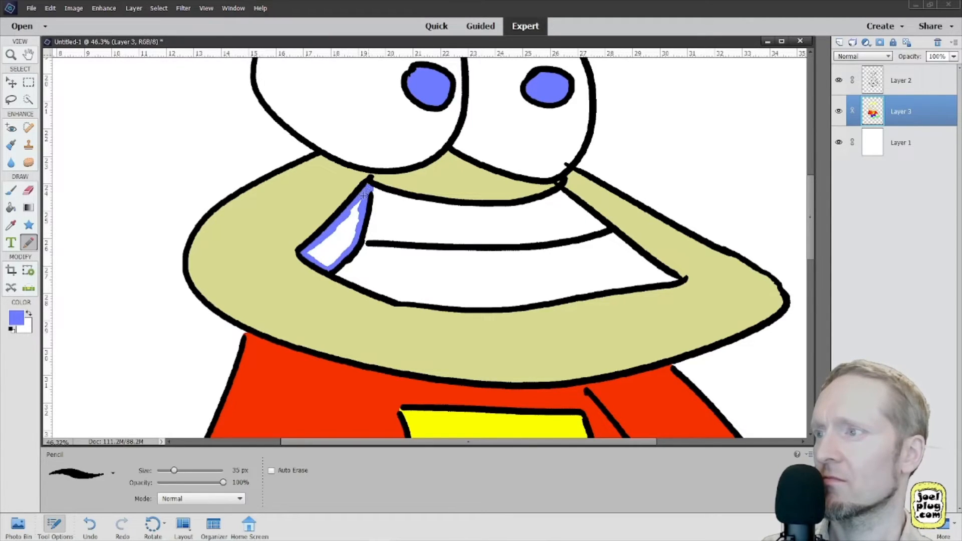
{"action": "left_click", "coordinate": [11, 207]}
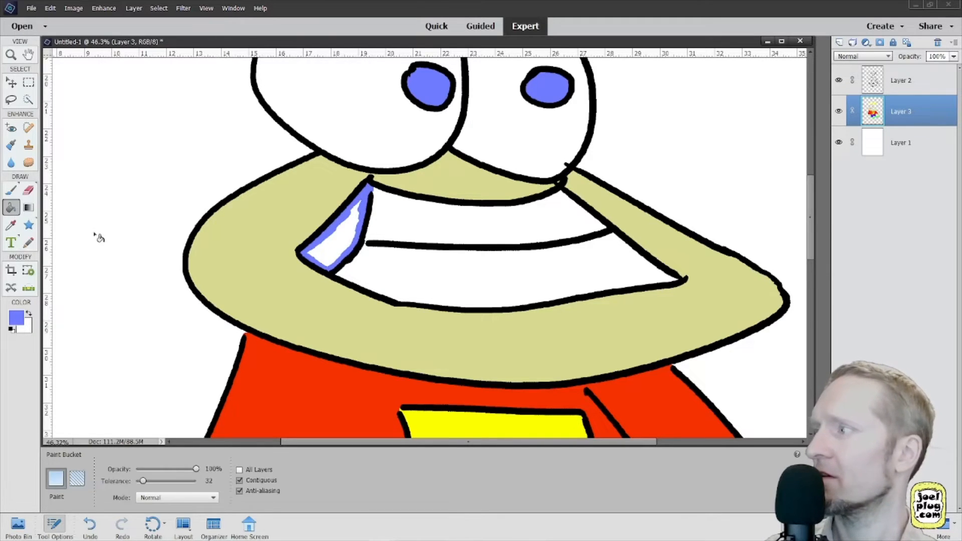
{"action": "left_click", "coordinate": [339, 249]}
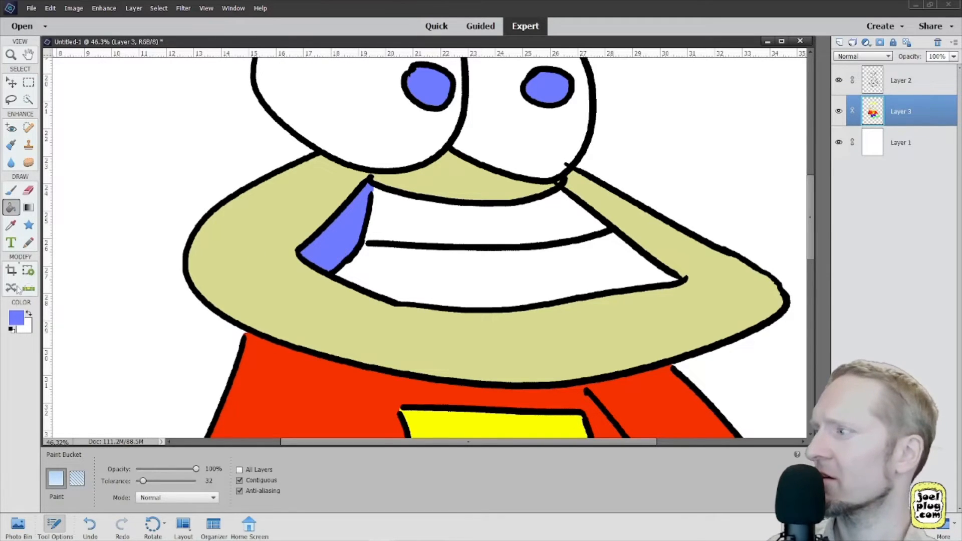
- Change the foreground colour to pink (R 239, G 40, B 167) and refill the tongue with the Paint Bucket
{"action": "left_click", "coordinate": [17, 317]}
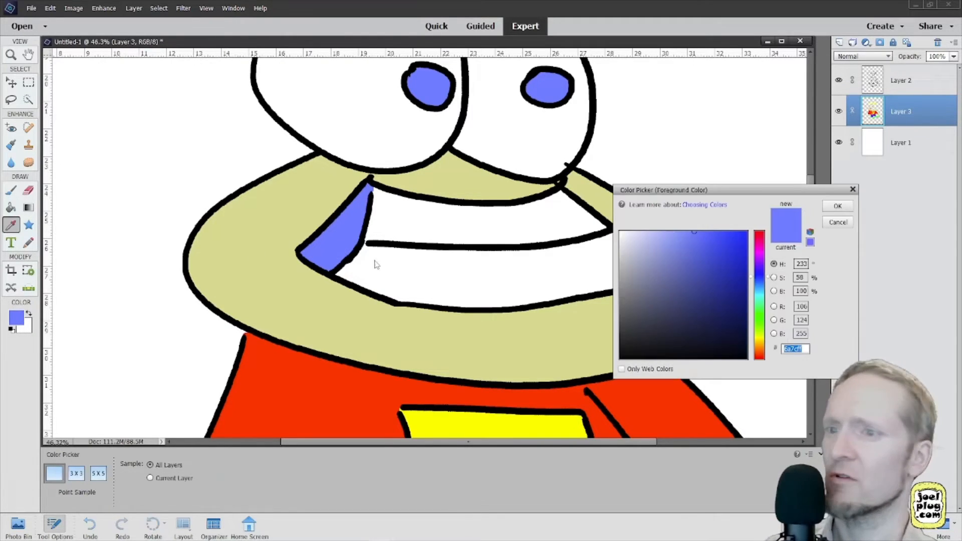
{"action": "left_click", "coordinate": [760, 255]}
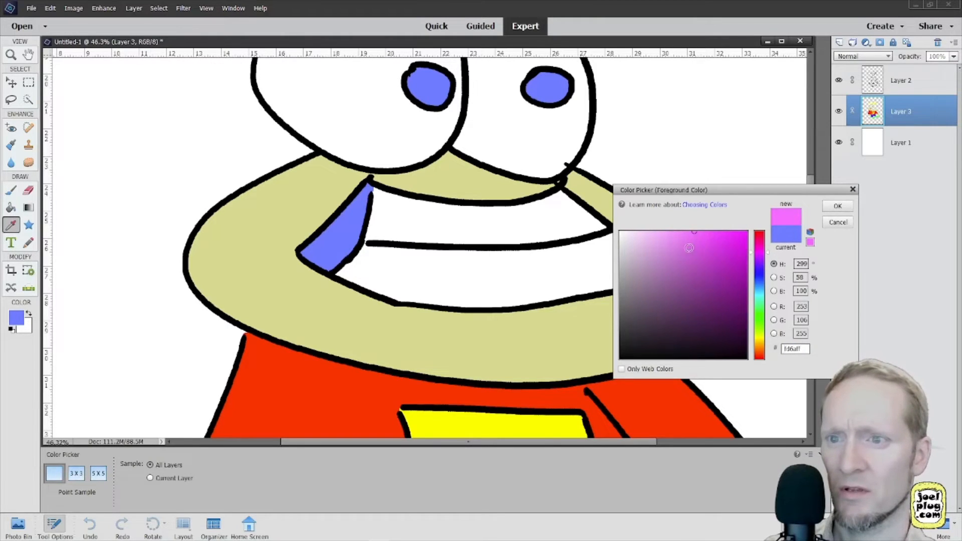
{"action": "left_click", "coordinate": [687, 248]}
{"action": "mouse_move", "coordinate": [743, 237]}
{"action": "left_mouse_down"}
{"action": "mouse_move", "coordinate": [726, 246]}
{"action": "mouse_move", "coordinate": [761, 245]}
{"action": "left_mouse_up"}
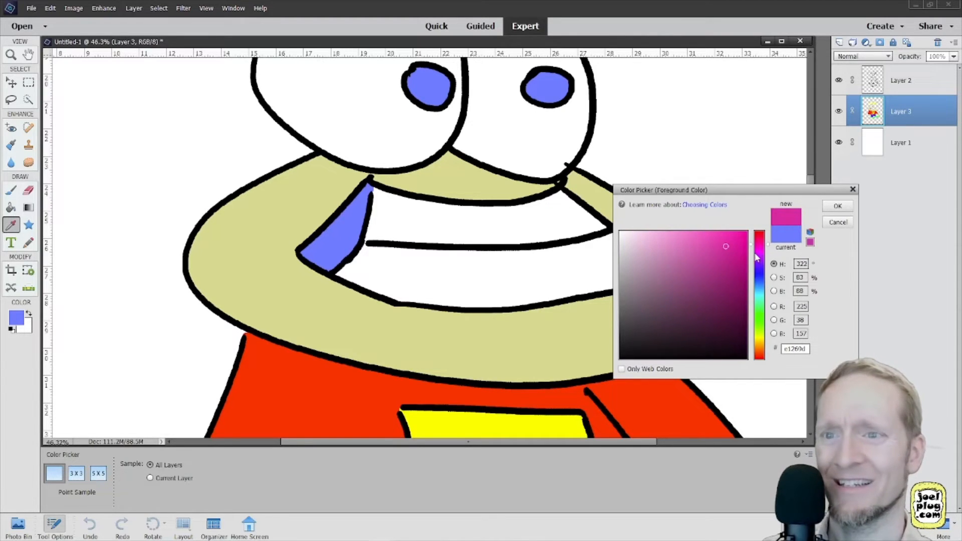
{"action": "left_click", "coordinate": [723, 240]}
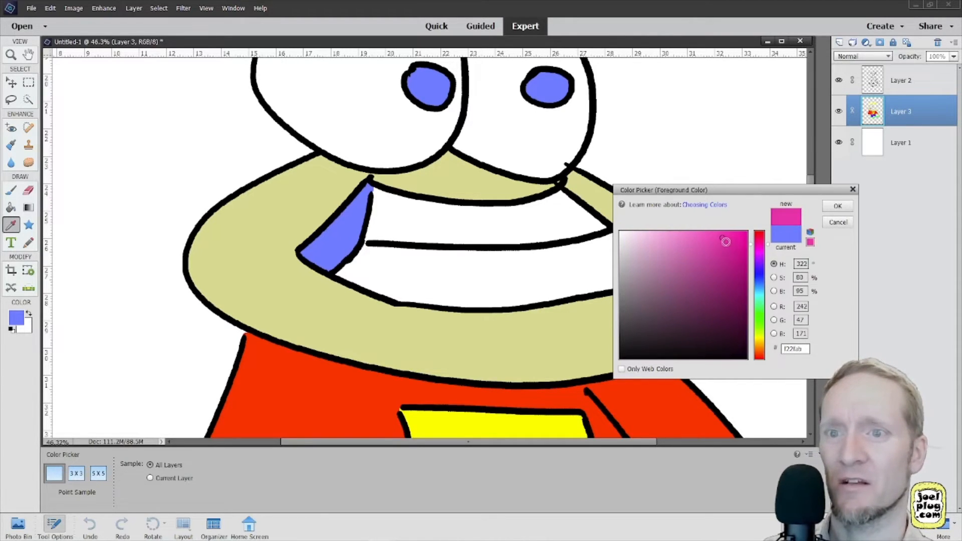
{"action": "left_click_drag", "start_coordinate": [725, 239], "coordinate": [727, 243]}
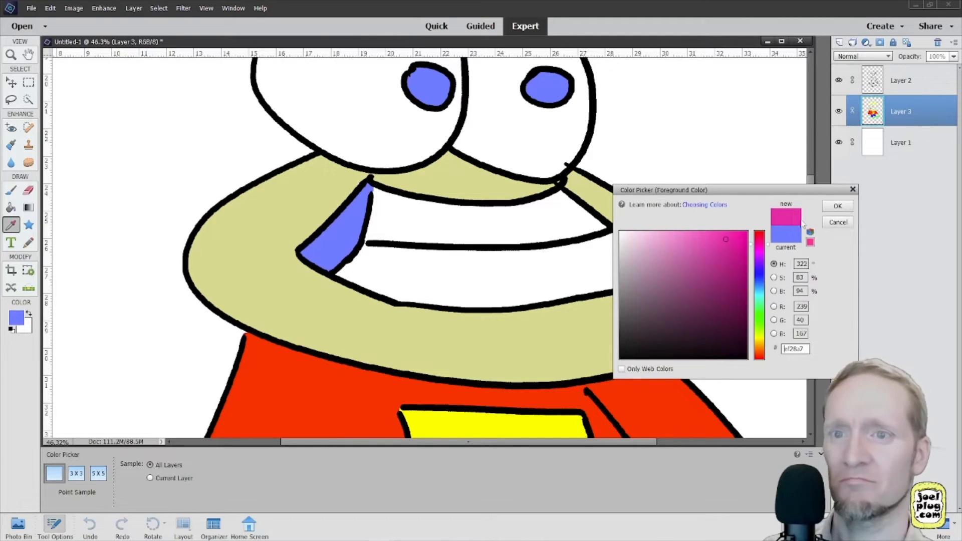
{"action": "left_click", "coordinate": [838, 206]}
{"action": "key", "text": "k"}
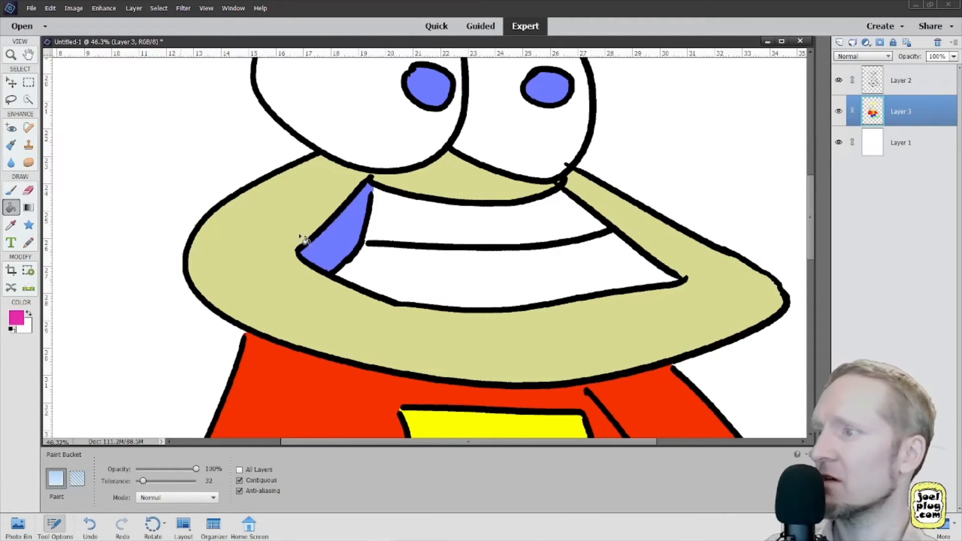
{"action": "left_click", "coordinate": [354, 250]}
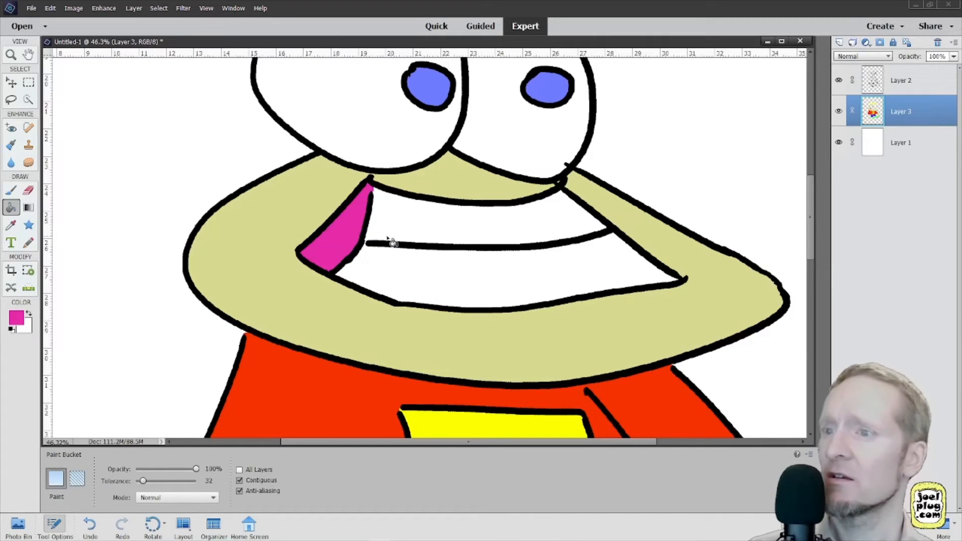
- Zoom out to view the whole character and toggle the line art layer's visibility off and back on
{"action": "scroll", "coordinate": [391, 243], "scroll_direction": "down", "scroll_amount": 5}
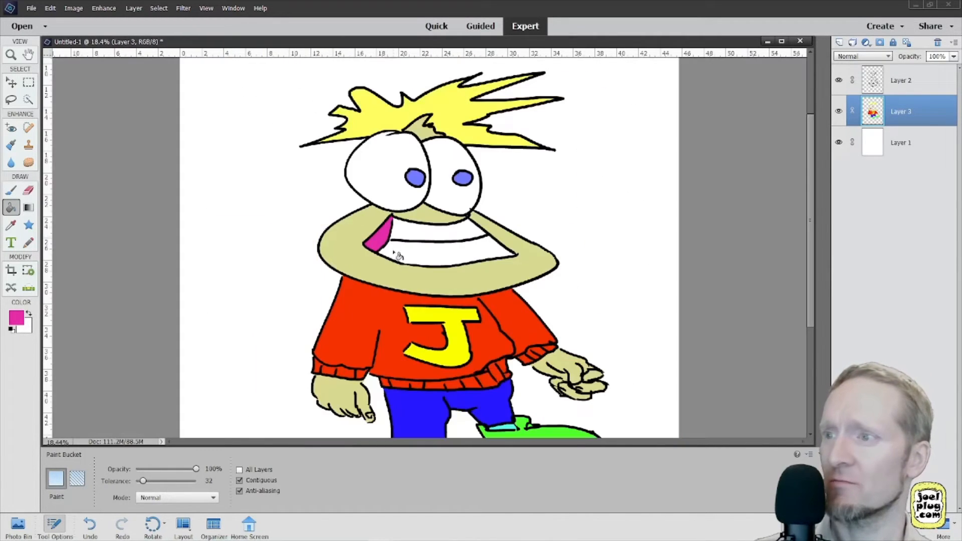
{"action": "scroll", "coordinate": [401, 276], "scroll_direction": "down", "scroll_amount": 3}
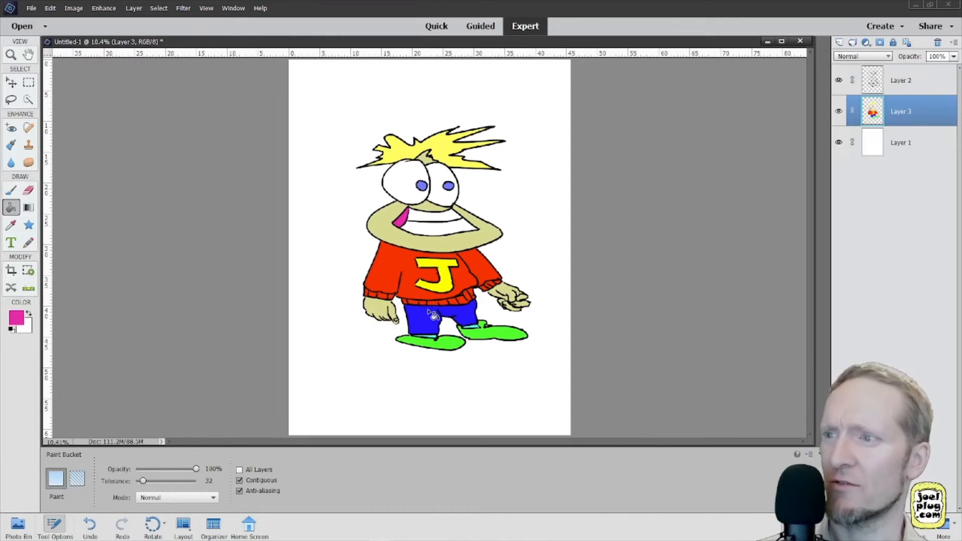
{"action": "scroll", "coordinate": [436, 320], "scroll_direction": "up", "scroll_amount": 1}
{"action": "scroll", "coordinate": [441, 329], "scroll_direction": "up", "scroll_amount": 1}
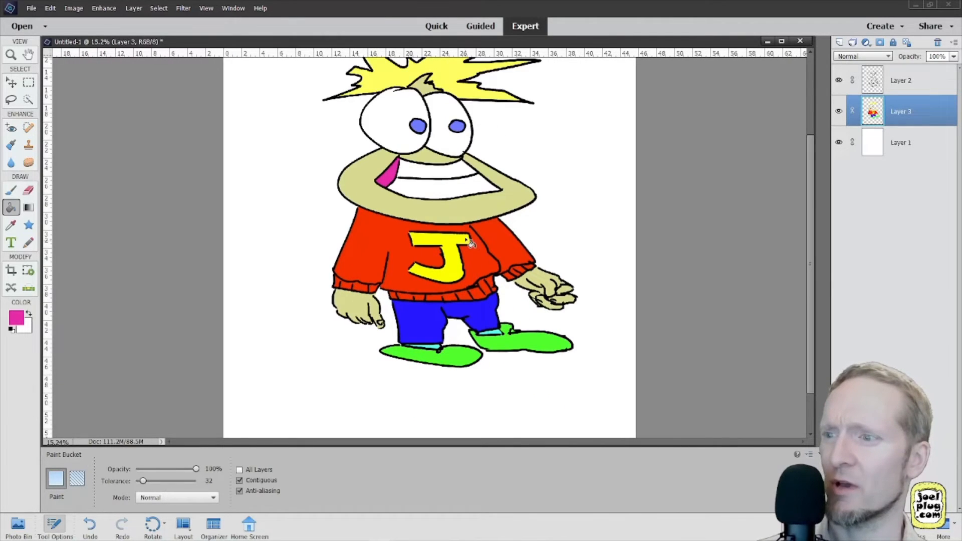
{"action": "scroll", "coordinate": [461, 205], "scroll_direction": "down", "scroll_amount": 1}
{"action": "scroll", "coordinate": [457, 201], "scroll_direction": "up", "scroll_amount": 1}
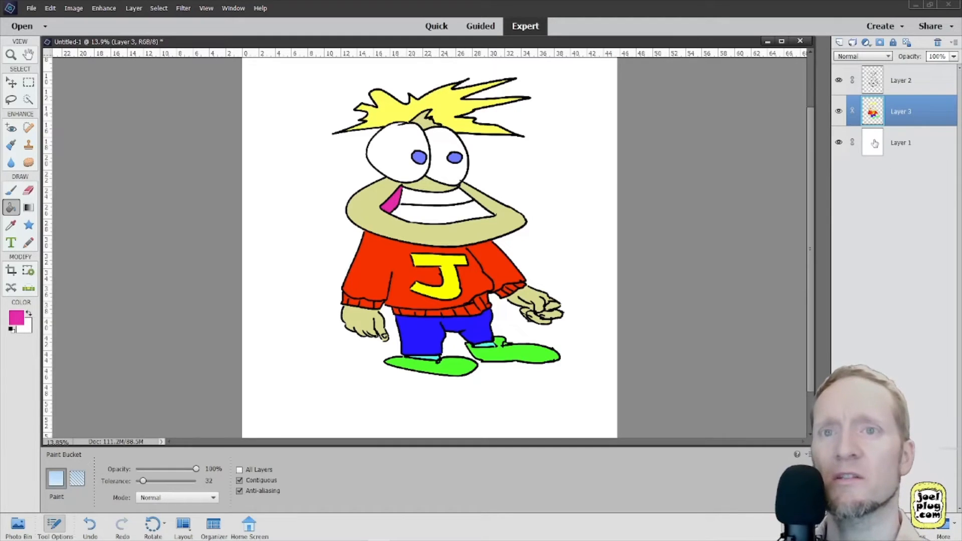
{"action": "left_click", "coordinate": [840, 81]}
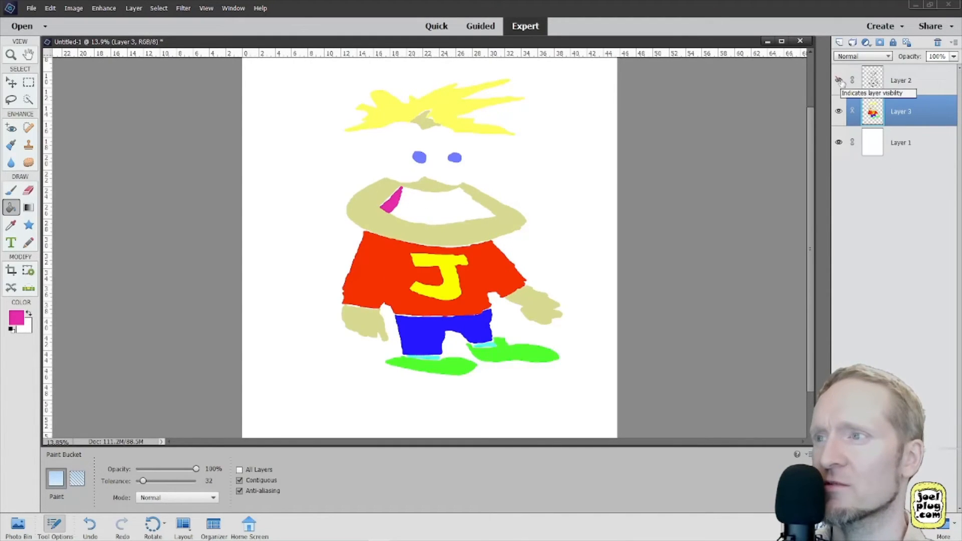
{"action": "left_click", "coordinate": [840, 80]}
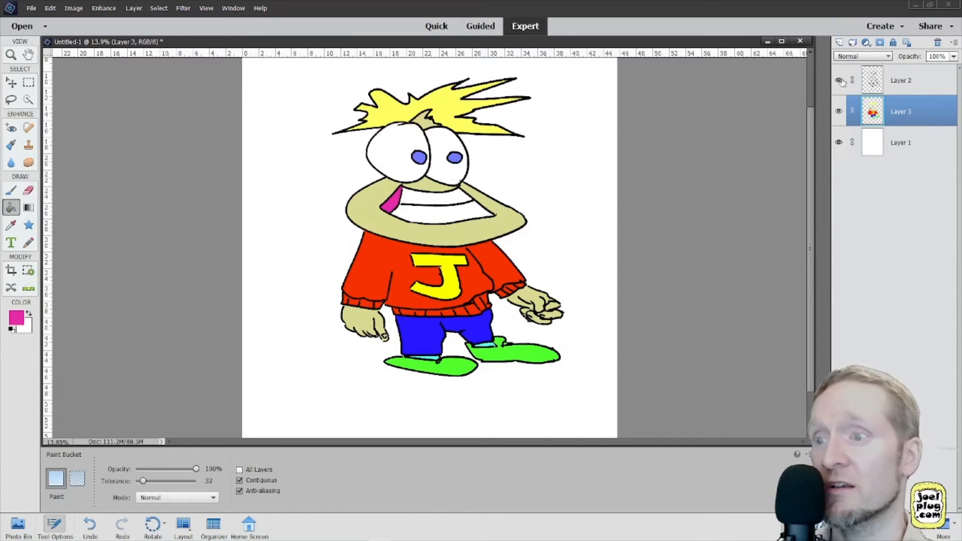
- Add two new empty layers, select the lower one, set the foreground colour to 000000 and pick the Pencil
{"action": "left_click", "coordinate": [840, 43]}
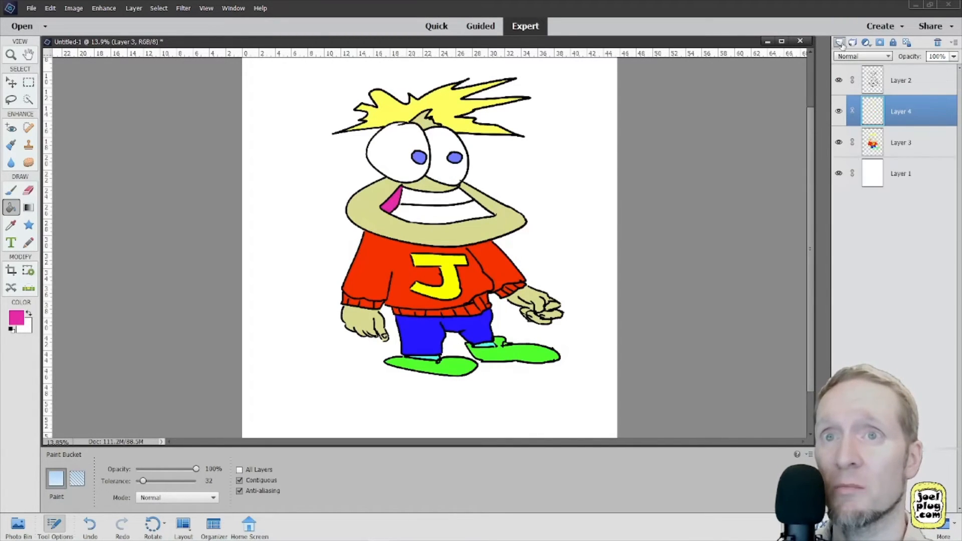
{"action": "left_click", "coordinate": [839, 42]}
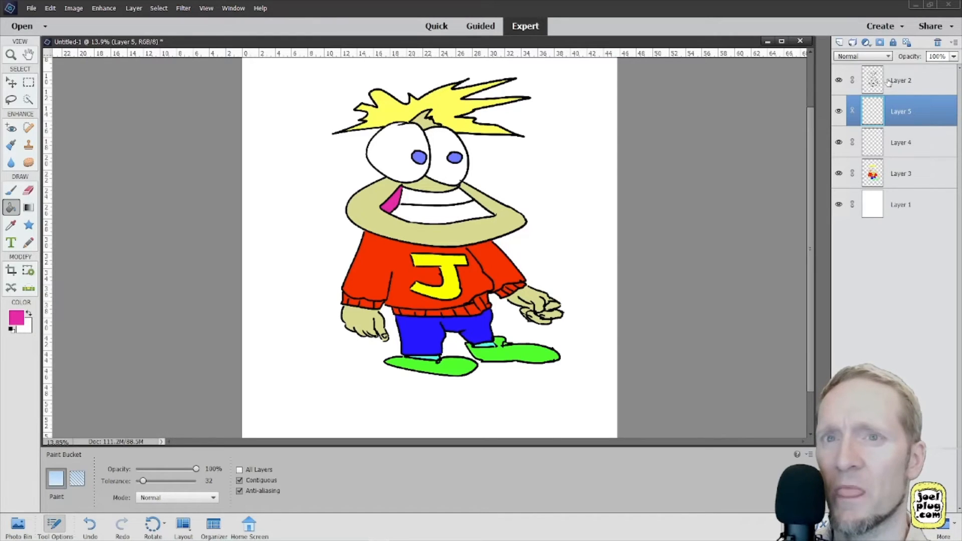
{"action": "left_click", "coordinate": [910, 144]}
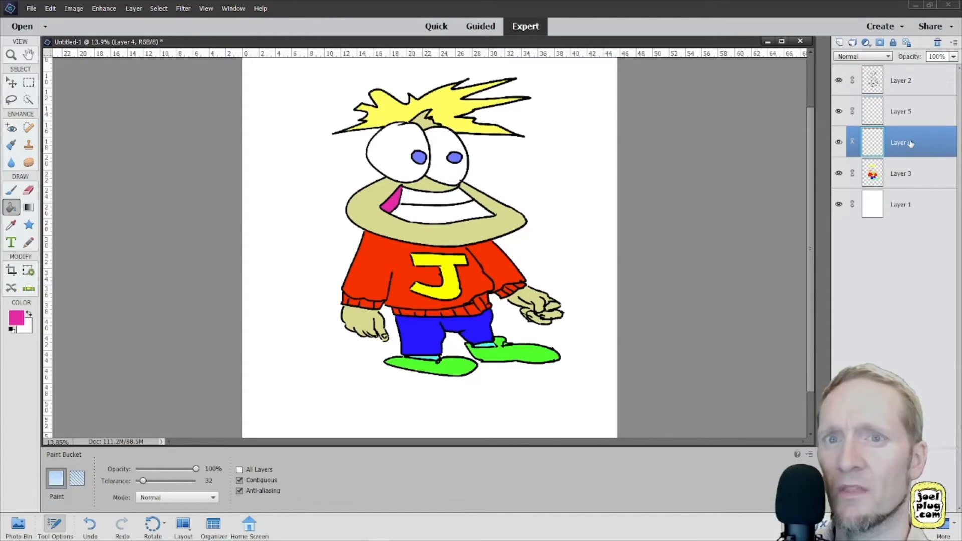
{"action": "left_click", "coordinate": [17, 319]}
{"action": "type", "text": "000000"}
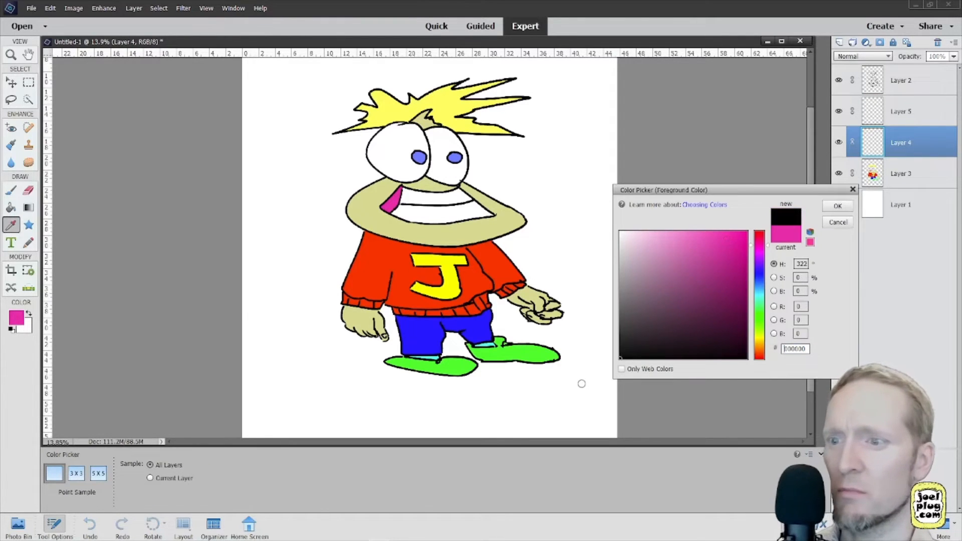
{"action": "left_click", "coordinate": [832, 207]}
{"action": "key", "text": "k"}
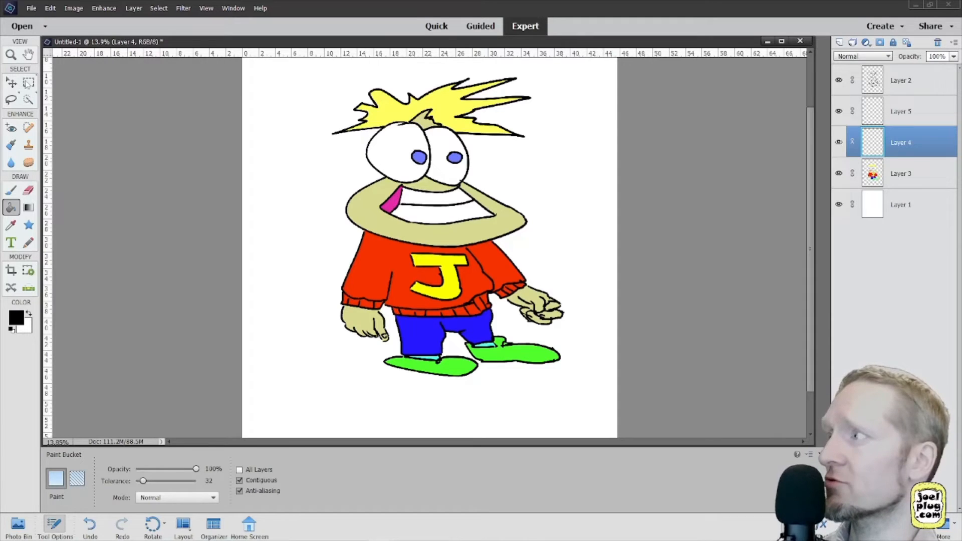
{"action": "left_click", "coordinate": [11, 55]}
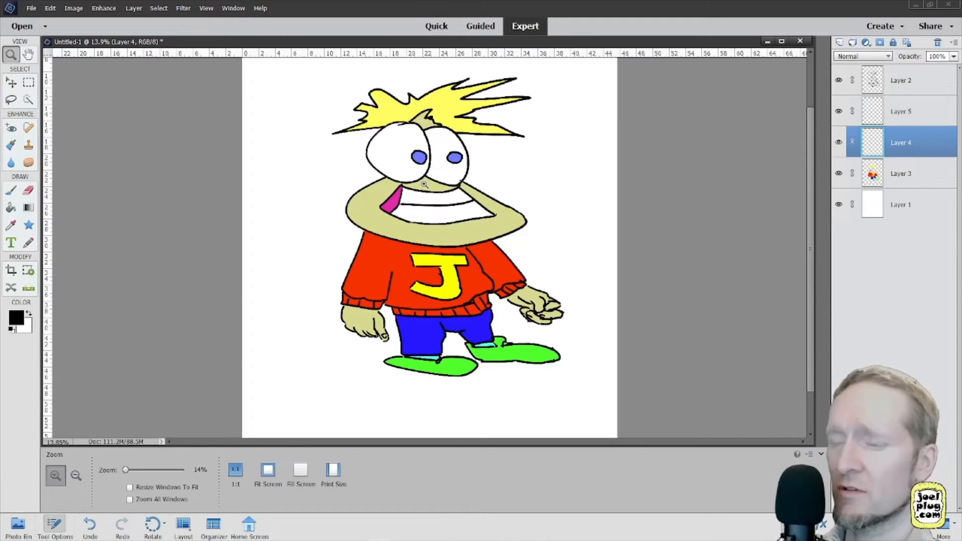
{"action": "left_click", "coordinate": [29, 243]}
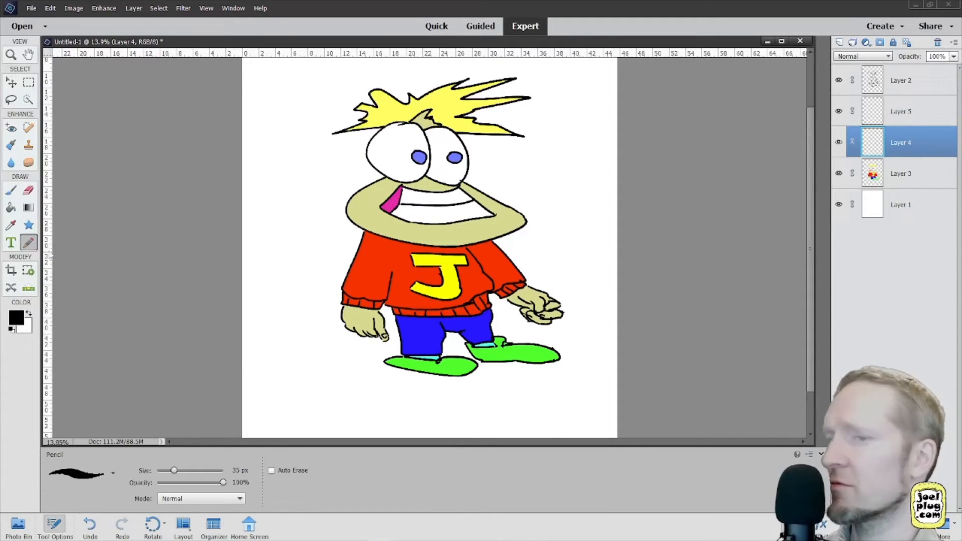
- Select the top line art layer and draw a small doodle with lightning strokes in the canvas's top-right corner
{"action": "left_click", "coordinate": [929, 86]}
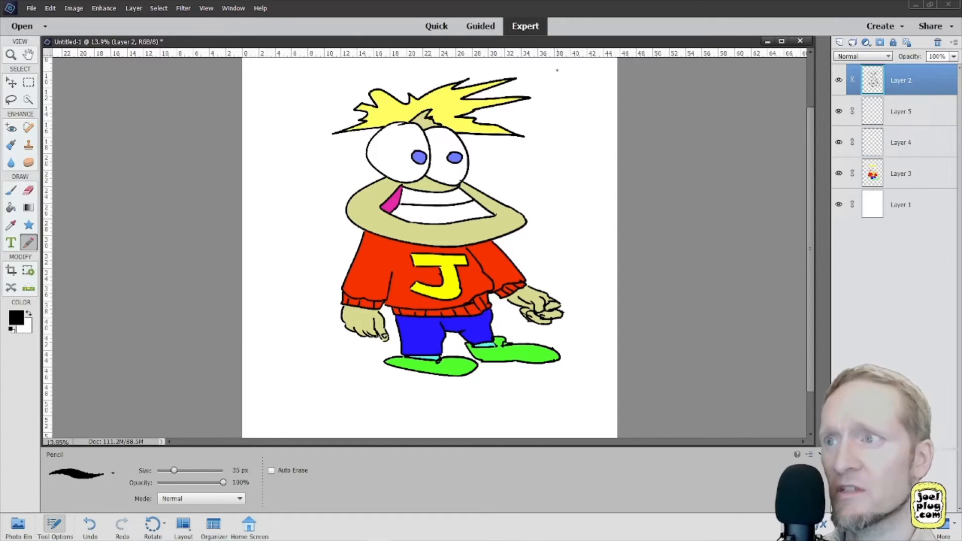
{"action": "mouse_move", "coordinate": [581, 68]}
{"action": "left_mouse_down"}
{"action": "mouse_move", "coordinate": [521, 68]}
{"action": "mouse_move", "coordinate": [546, 89]}
{"action": "left_mouse_up"}
{"action": "mouse_move", "coordinate": [599, 87]}
{"action": "left_mouse_down"}
{"action": "mouse_move", "coordinate": [582, 103]}
{"action": "mouse_move", "coordinate": [607, 106]}
{"action": "left_mouse_up"}
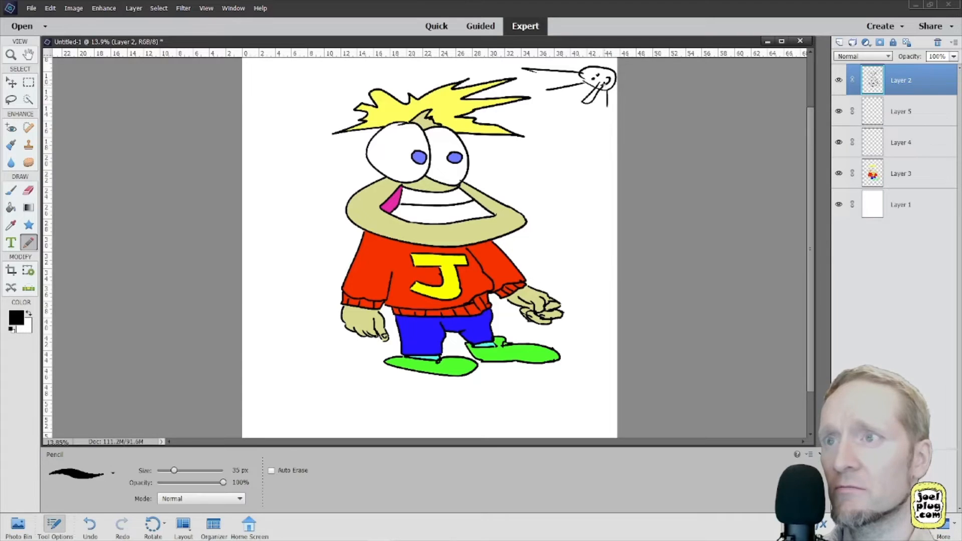
{"action": "left_click_drag", "start_coordinate": [584, 64], "coordinate": [574, 60]}
{"action": "left_click_drag", "start_coordinate": [585, 91], "coordinate": [569, 106]}
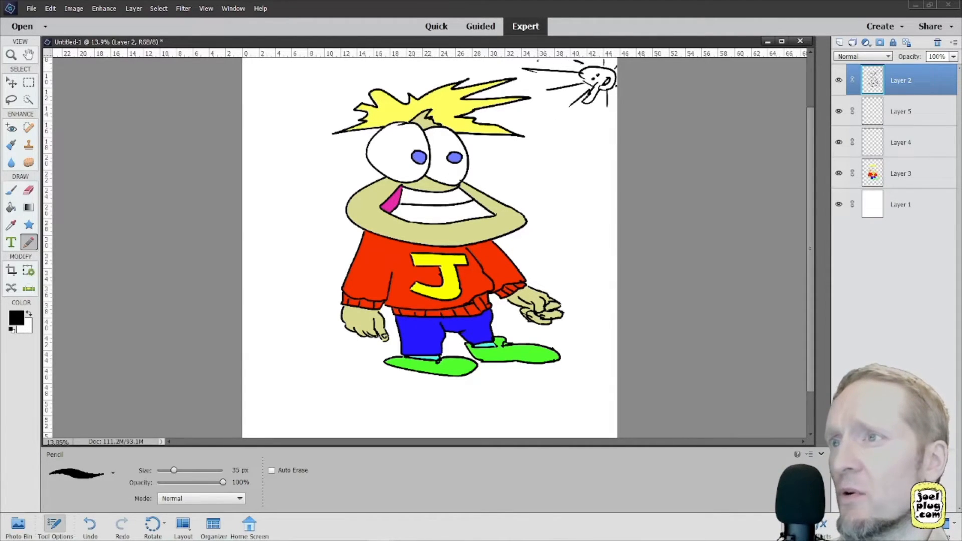
{"action": "left_click_drag", "start_coordinate": [526, 61], "coordinate": [547, 88]}
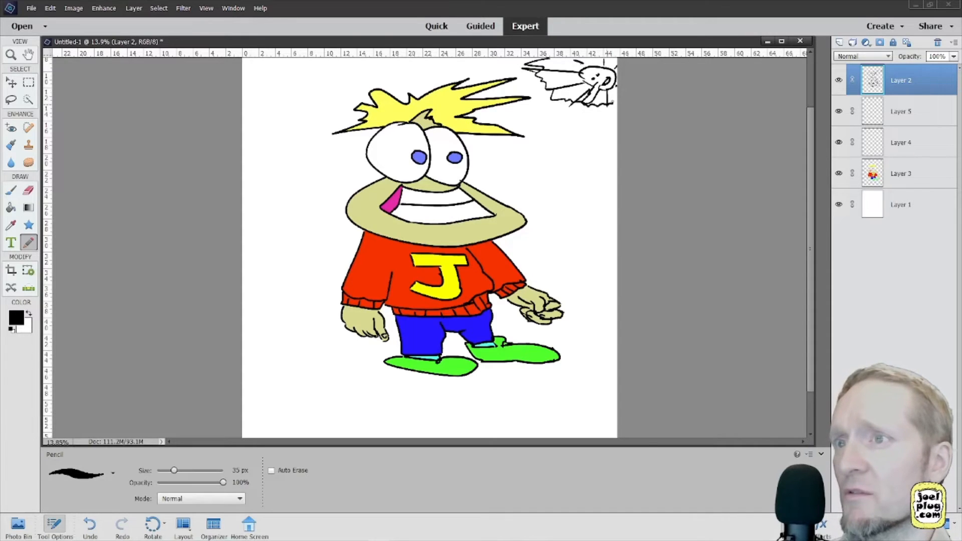
{"action": "left_click_drag", "start_coordinate": [611, 104], "coordinate": [565, 132]}
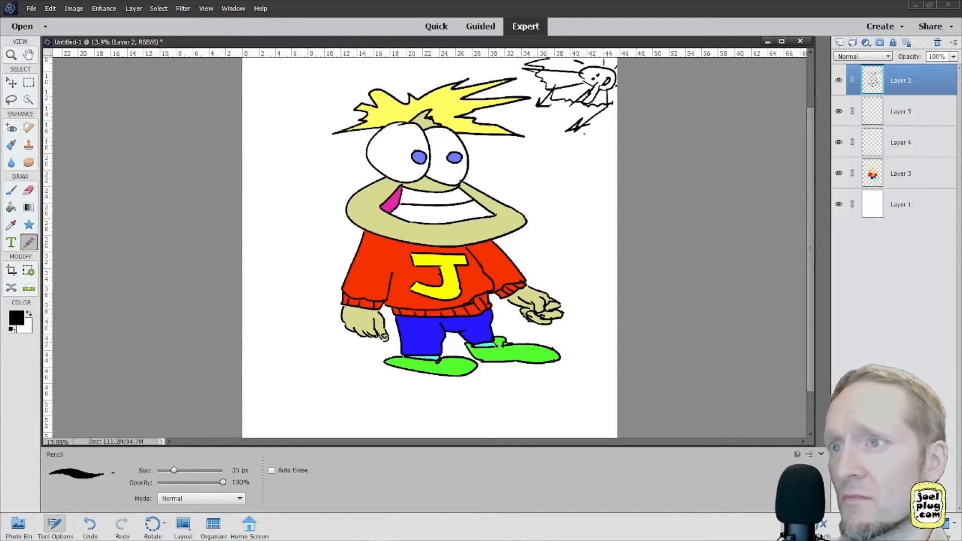
{"action": "mouse_move", "coordinate": [611, 106]}
{"action": "left_mouse_down"}
{"action": "mouse_move", "coordinate": [569, 149]}
{"action": "mouse_move", "coordinate": [596, 144]}
{"action": "left_mouse_up"}
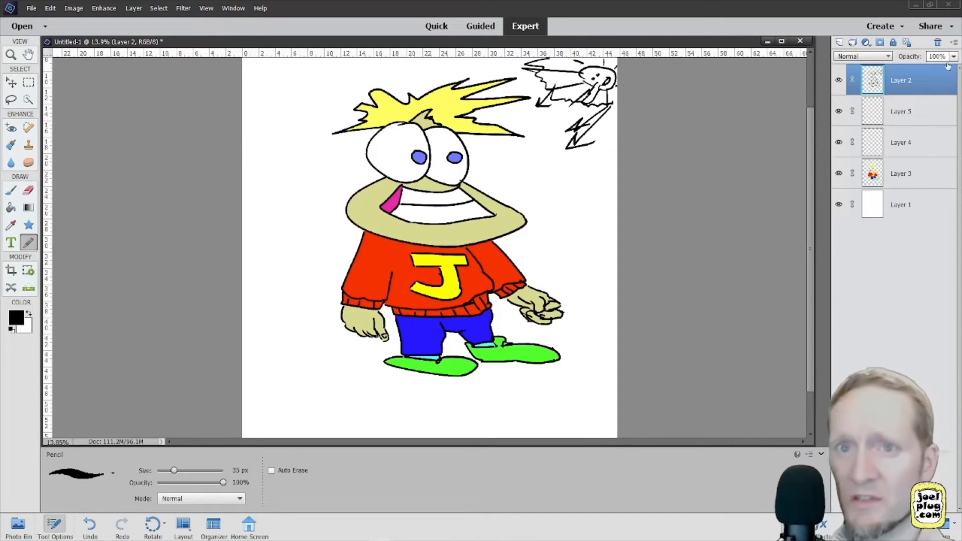
- Select Layer 4, zoom into the body and paint black Pencil shadows along the hands, arm and sweater
{"action": "left_click", "coordinate": [940, 147]}
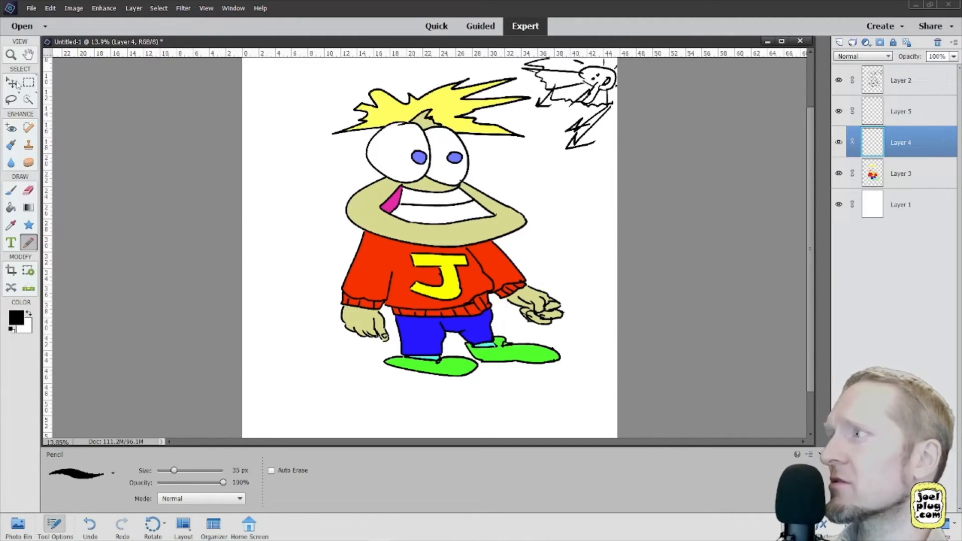
{"action": "left_click", "coordinate": [11, 55]}
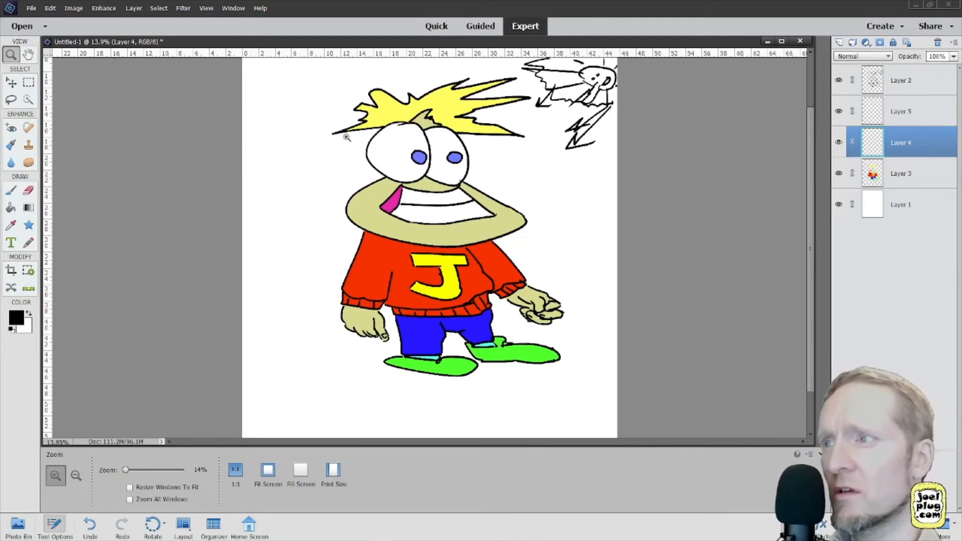
{"action": "left_click_drag", "start_coordinate": [325, 159], "coordinate": [535, 321]}
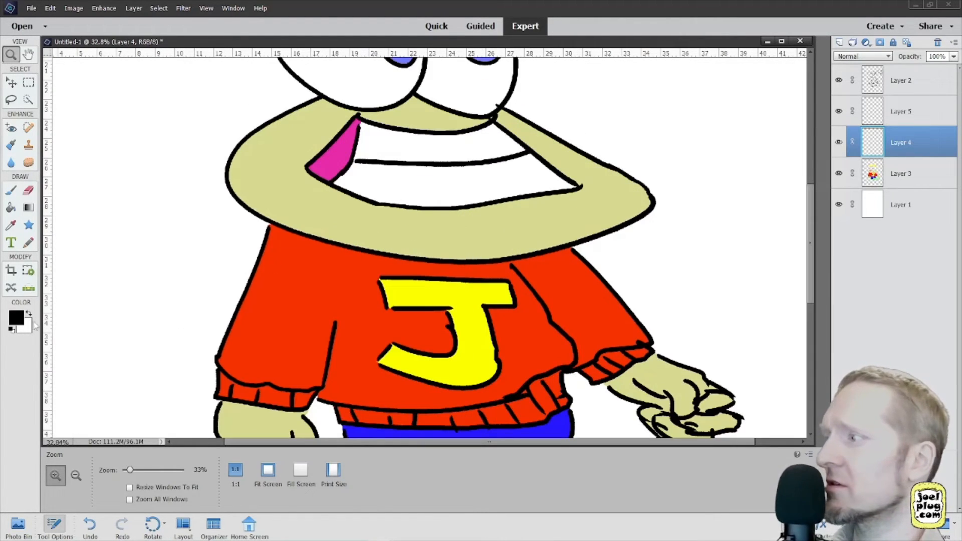
{"action": "left_click", "coordinate": [141, 471]}
{"action": "left_click", "coordinate": [28, 242]}
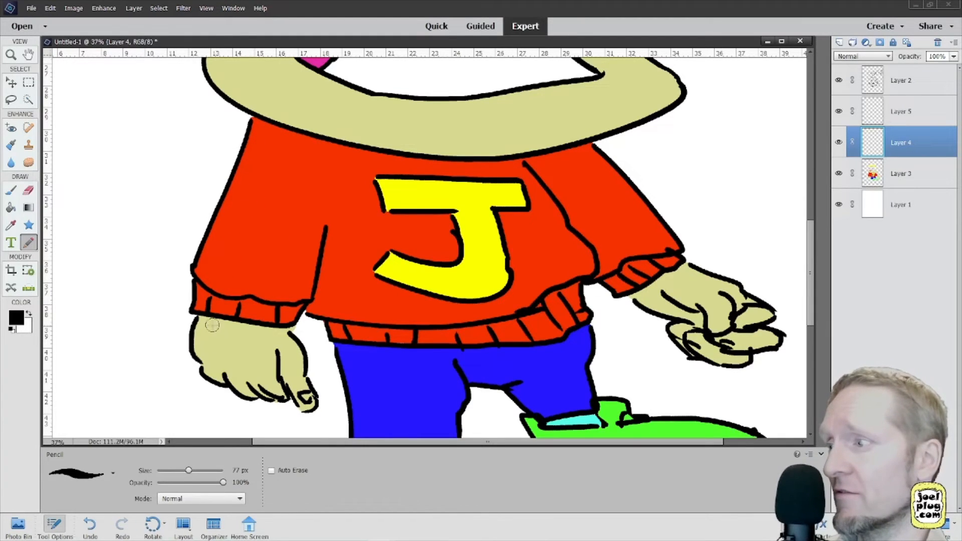
{"action": "mouse_move", "coordinate": [203, 320]}
{"action": "left_mouse_down"}
{"action": "mouse_move", "coordinate": [196, 350]}
{"action": "mouse_move", "coordinate": [206, 373]}
{"action": "mouse_move", "coordinate": [284, 405]}
{"action": "mouse_move", "coordinate": [263, 384]}
{"action": "mouse_move", "coordinate": [288, 400]}
{"action": "mouse_move", "coordinate": [279, 357]}
{"action": "mouse_move", "coordinate": [306, 409]}
{"action": "mouse_move", "coordinate": [280, 381]}
{"action": "mouse_move", "coordinate": [300, 398]}
{"action": "left_mouse_up"}
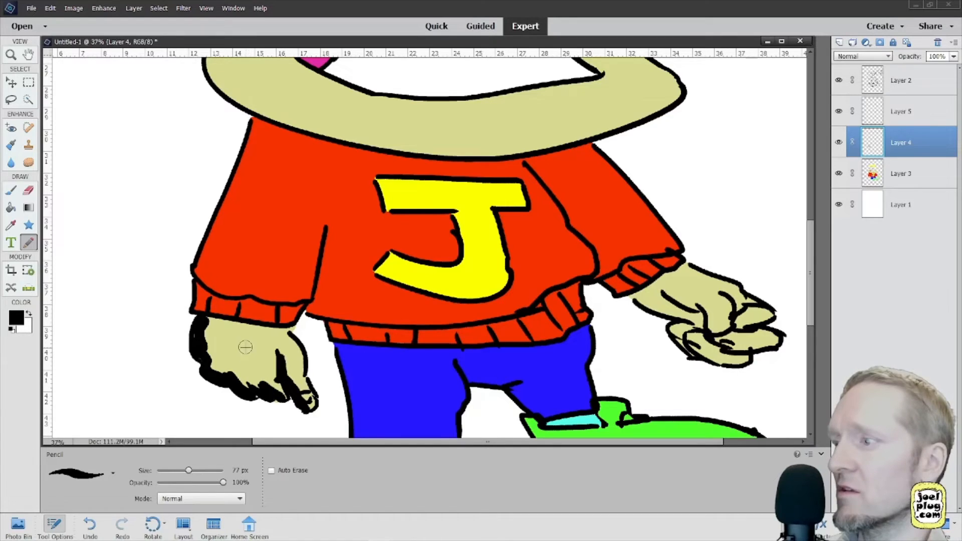
{"action": "left_click_drag", "start_coordinate": [204, 321], "coordinate": [290, 326]}
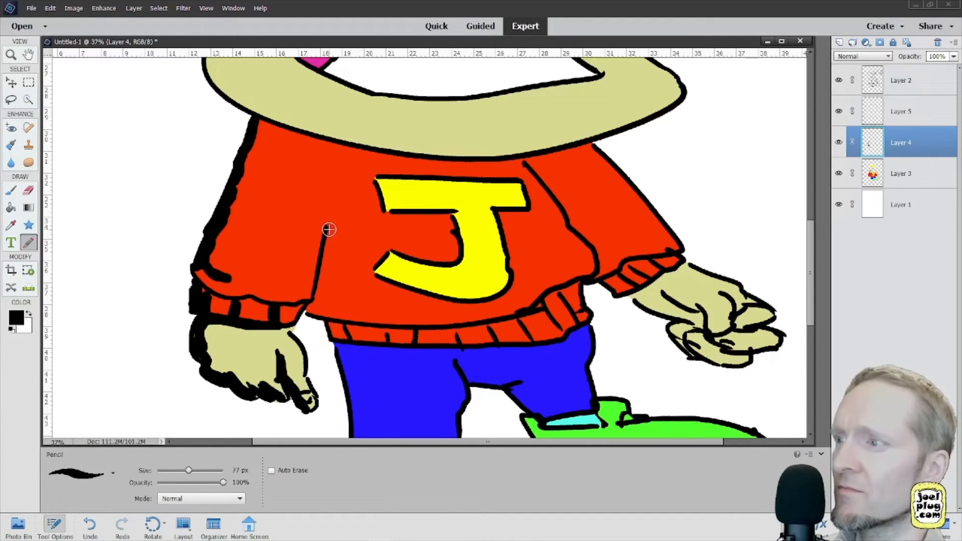
{"action": "mouse_move", "coordinate": [329, 230]}
{"action": "left_mouse_down"}
{"action": "mouse_move", "coordinate": [310, 310]}
{"action": "mouse_move", "coordinate": [332, 314]}
{"action": "mouse_move", "coordinate": [318, 293]}
{"action": "mouse_move", "coordinate": [331, 236]}
{"action": "mouse_move", "coordinate": [326, 288]}
{"action": "mouse_move", "coordinate": [343, 318]}
{"action": "mouse_move", "coordinate": [328, 326]}
{"action": "mouse_move", "coordinate": [333, 341]}
{"action": "mouse_move", "coordinate": [355, 344]}
{"action": "mouse_move", "coordinate": [350, 330]}
{"action": "mouse_move", "coordinate": [422, 341]}
{"action": "left_mouse_up"}
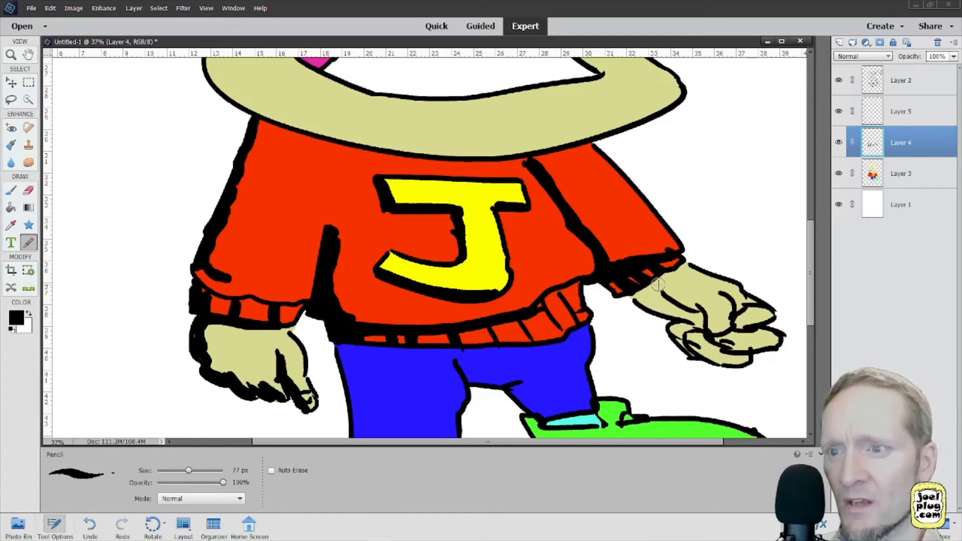
{"action": "mouse_move", "coordinate": [658, 284]}
{"action": "left_mouse_down"}
{"action": "mouse_move", "coordinate": [635, 297]}
{"action": "mouse_move", "coordinate": [702, 324]}
{"action": "mouse_move", "coordinate": [695, 319]}
{"action": "mouse_move", "coordinate": [709, 308]}
{"action": "mouse_move", "coordinate": [701, 303]}
{"action": "mouse_move", "coordinate": [711, 327]}
{"action": "mouse_move", "coordinate": [678, 328]}
{"action": "mouse_move", "coordinate": [701, 333]}
{"action": "mouse_move", "coordinate": [674, 329]}
{"action": "mouse_move", "coordinate": [696, 328]}
{"action": "mouse_move", "coordinate": [739, 359]}
{"action": "mouse_move", "coordinate": [692, 347]}
{"action": "mouse_move", "coordinate": [744, 364]}
{"action": "mouse_move", "coordinate": [692, 353]}
{"action": "mouse_move", "coordinate": [682, 347]}
{"action": "mouse_move", "coordinate": [742, 361]}
{"action": "mouse_move", "coordinate": [724, 347]}
{"action": "mouse_move", "coordinate": [774, 342]}
{"action": "mouse_move", "coordinate": [737, 326]}
{"action": "mouse_move", "coordinate": [762, 317]}
{"action": "left_mouse_up"}
- Paint more black shadows under and along the hair on Layer 4, then fit the whole image in view
{"action": "scroll", "coordinate": [506, 371], "scroll_direction": "down", "scroll_amount": 3}
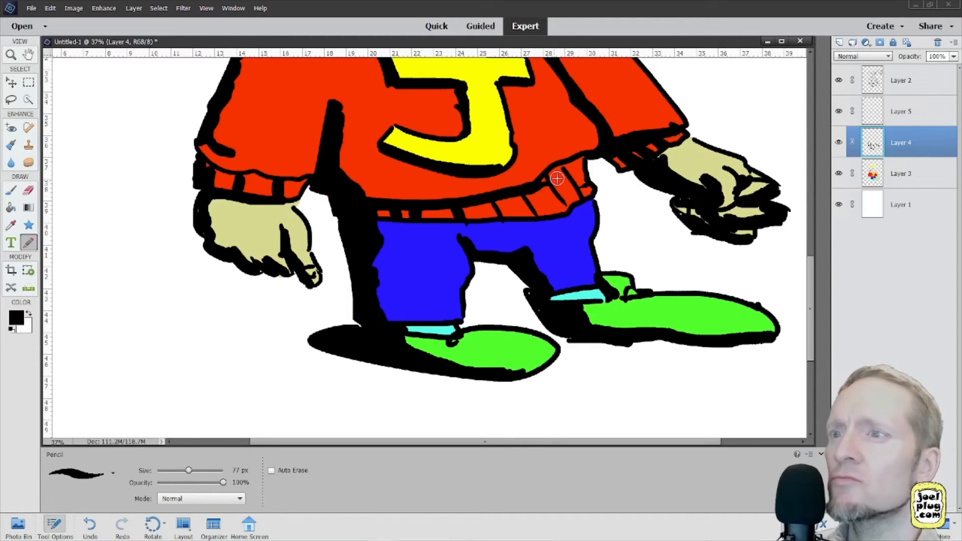
{"action": "left_click", "coordinate": [28, 54]}
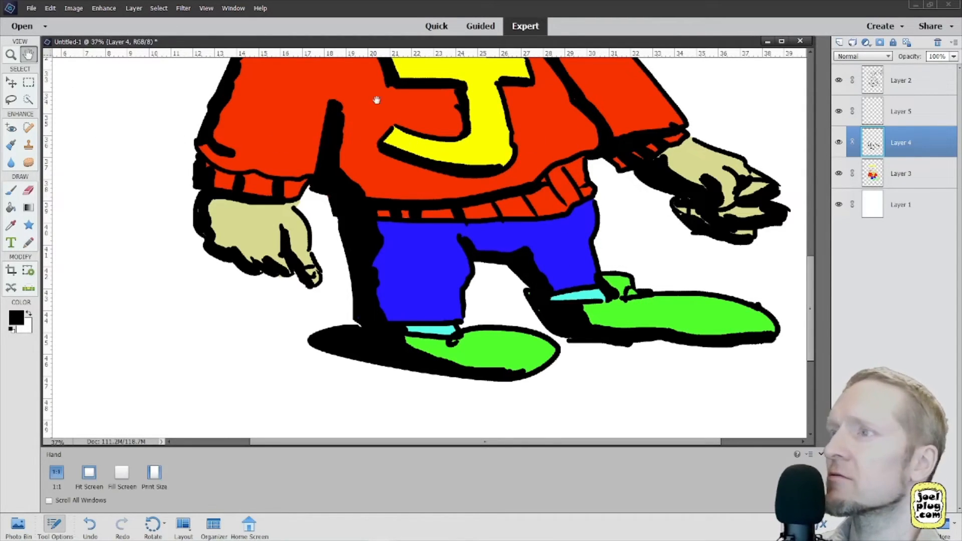
{"action": "left_click_drag", "start_coordinate": [376, 97], "coordinate": [431, 323]}
{"action": "left_click_drag", "start_coordinate": [409, 266], "coordinate": [406, 292]}
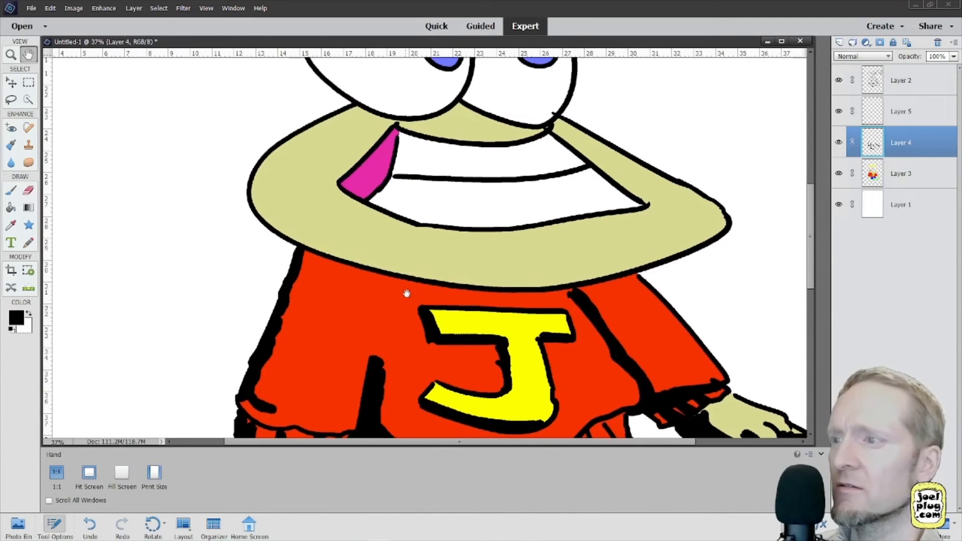
{"action": "left_click", "coordinate": [28, 244]}
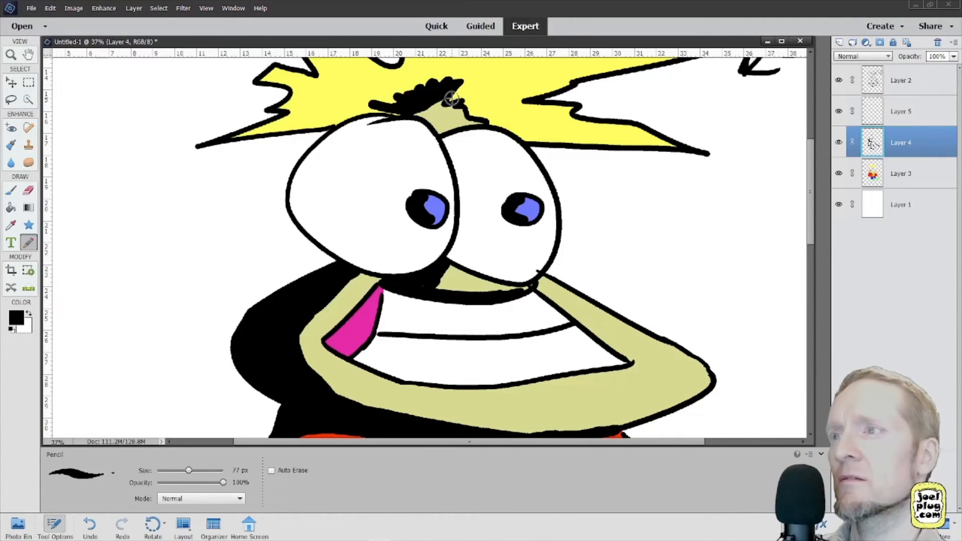
{"action": "mouse_move", "coordinate": [452, 99]}
{"action": "left_mouse_down"}
{"action": "mouse_move", "coordinate": [504, 122]}
{"action": "mouse_move", "coordinate": [555, 121]}
{"action": "mouse_move", "coordinate": [521, 134]}
{"action": "mouse_move", "coordinate": [531, 142]}
{"action": "mouse_move", "coordinate": [680, 148]}
{"action": "left_mouse_up"}
{"action": "left_click_drag", "start_coordinate": [523, 130], "coordinate": [511, 129]}
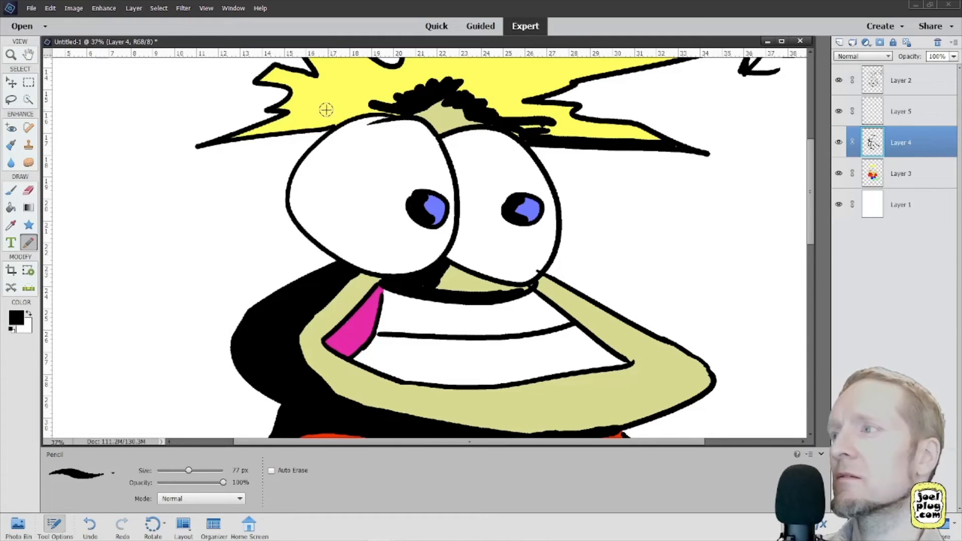
{"action": "mouse_move", "coordinate": [254, 131]}
{"action": "left_mouse_down"}
{"action": "mouse_move", "coordinate": [240, 134]}
{"action": "mouse_move", "coordinate": [314, 125]}
{"action": "mouse_move", "coordinate": [334, 106]}
{"action": "mouse_move", "coordinate": [352, 202]}
{"action": "left_mouse_up"}
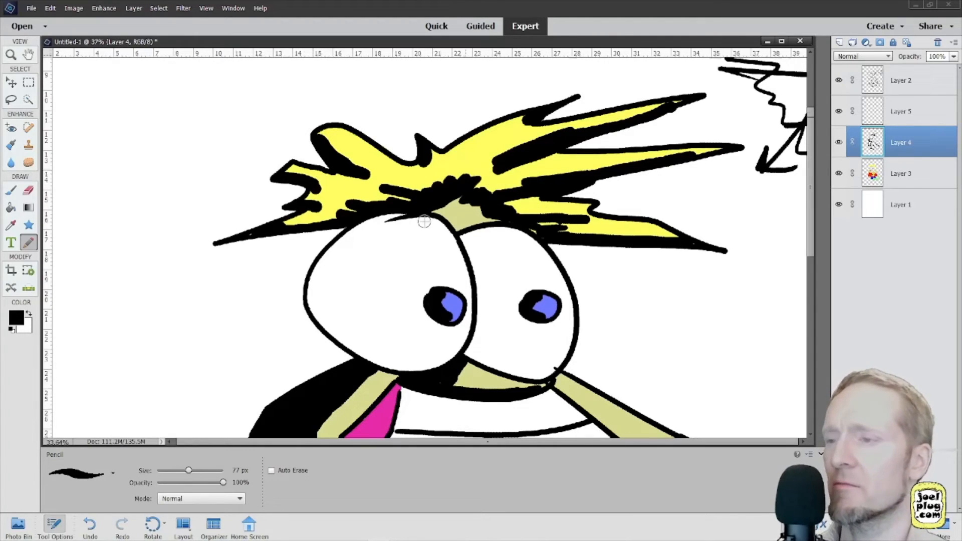
{"action": "key", "text": "ctrl+0"}
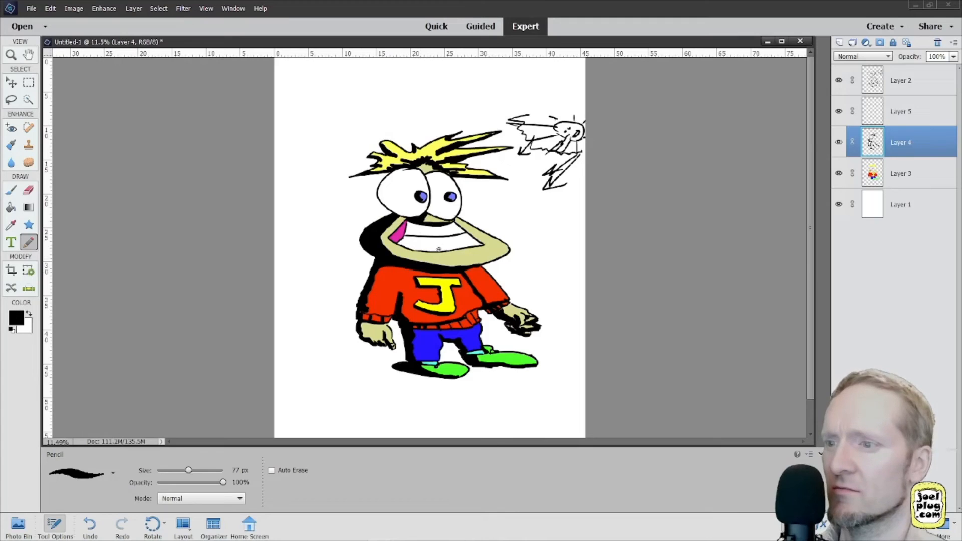
- Select Layer 5, swap to a white foreground and paint white highlights around the mouth and chin
{"action": "scroll", "coordinate": [435, 244], "scroll_direction": "up", "scroll_amount": 2}
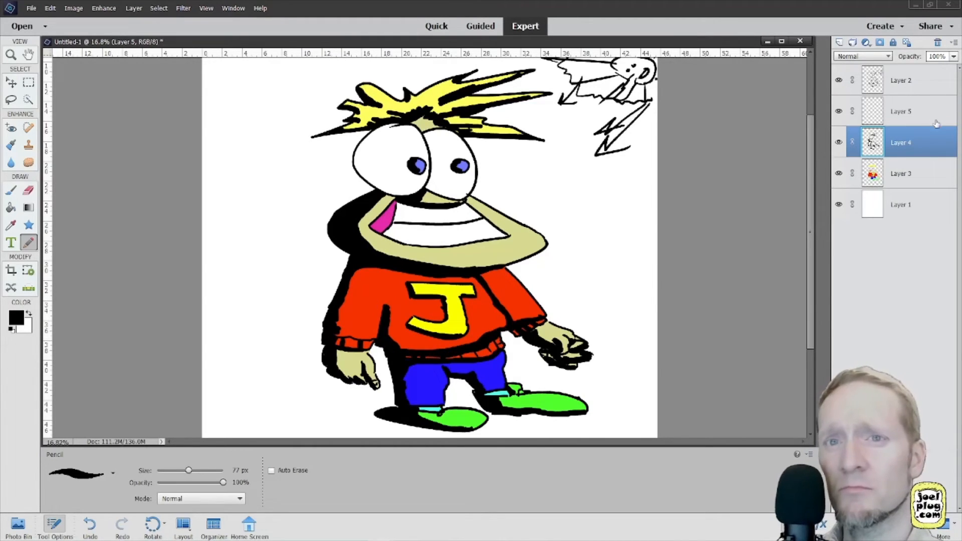
{"action": "left_click", "coordinate": [935, 123]}
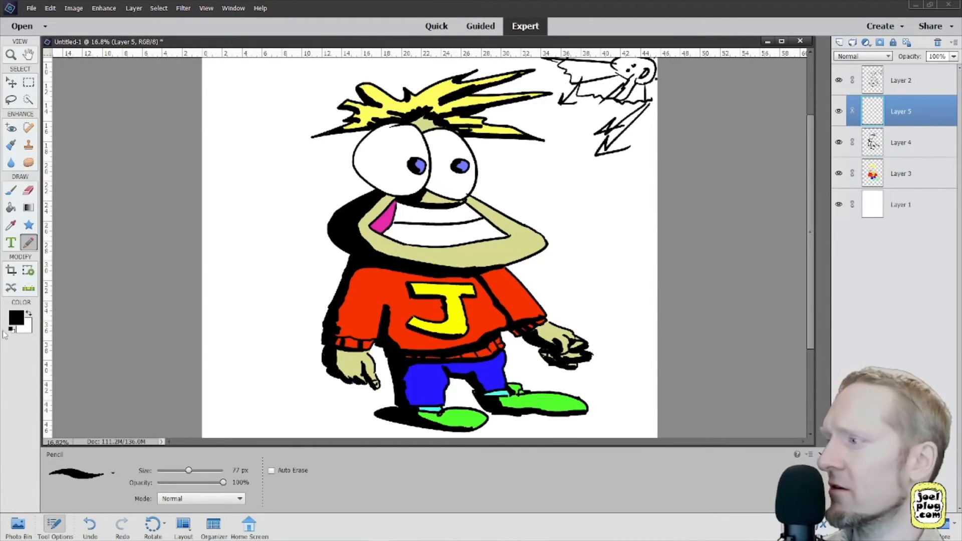
{"action": "left_click", "coordinate": [29, 314]}
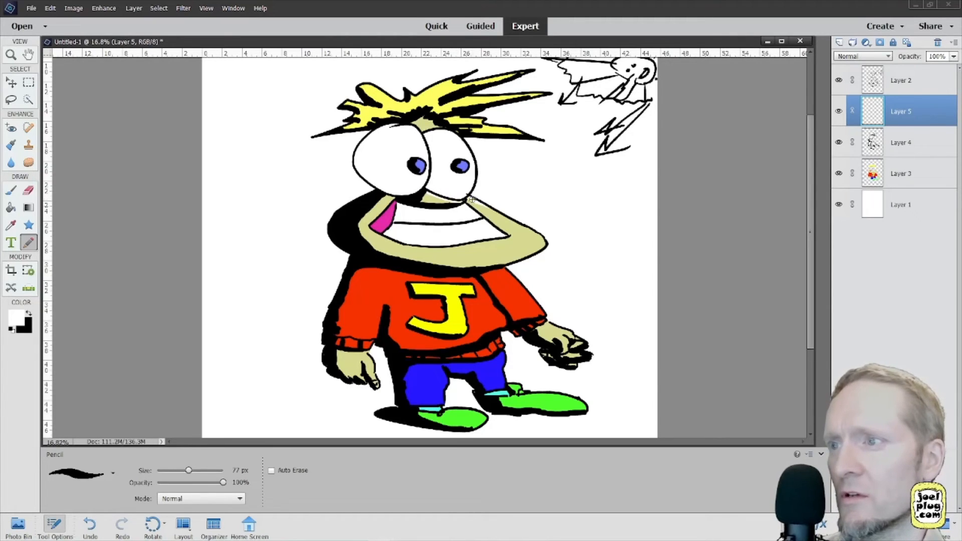
{"action": "left_click_drag", "start_coordinate": [472, 199], "coordinate": [519, 229]}
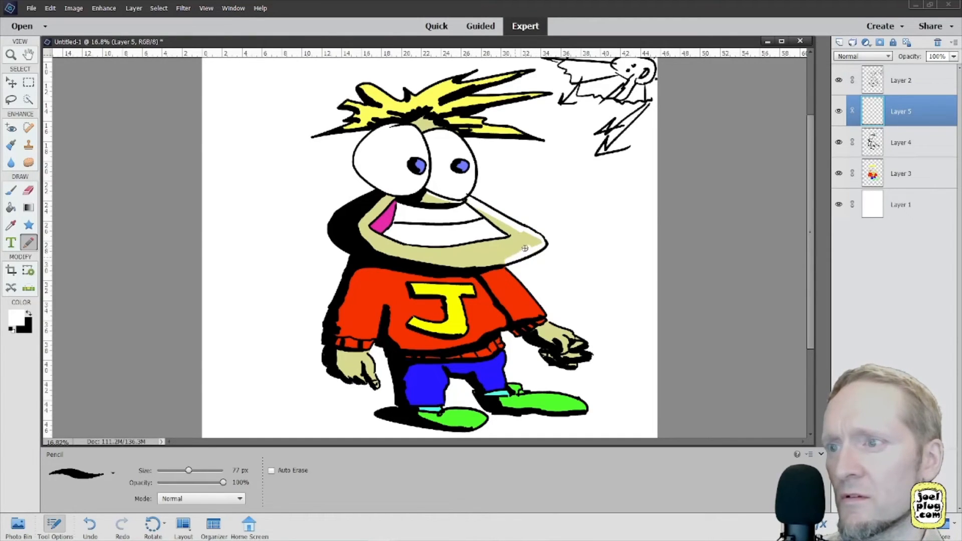
{"action": "left_click_drag", "start_coordinate": [524, 248], "coordinate": [521, 253]}
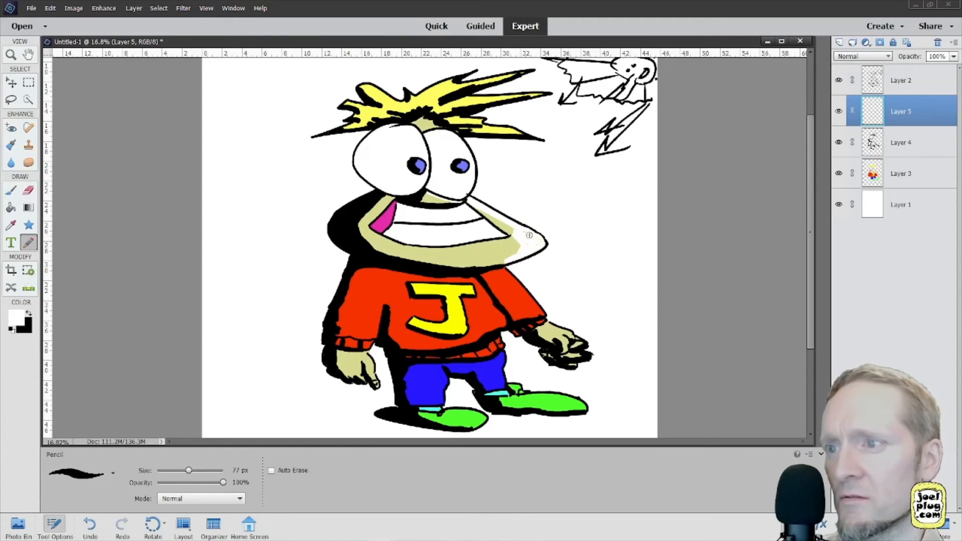
{"action": "left_click_drag", "start_coordinate": [519, 235], "coordinate": [515, 233]}
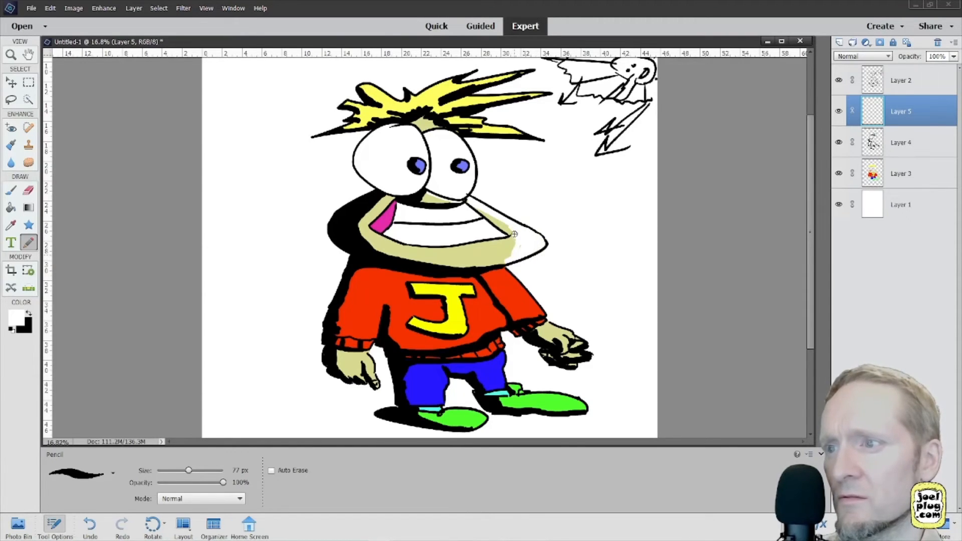
- Paint further white highlights on the sweater and hair with the Pencil on Layer 5
{"action": "left_click", "coordinate": [28, 190]}
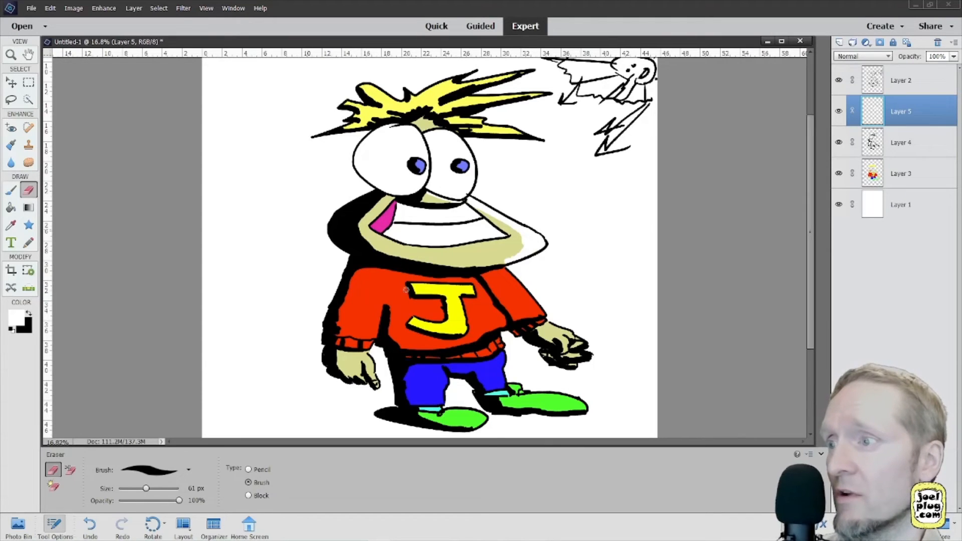
{"action": "left_click", "coordinate": [28, 243]}
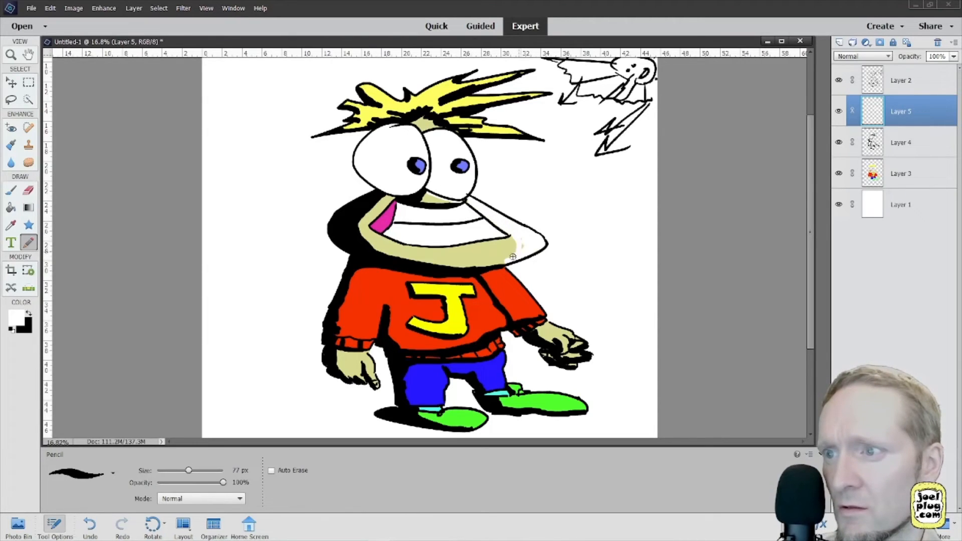
{"action": "left_click_drag", "start_coordinate": [515, 236], "coordinate": [511, 257]}
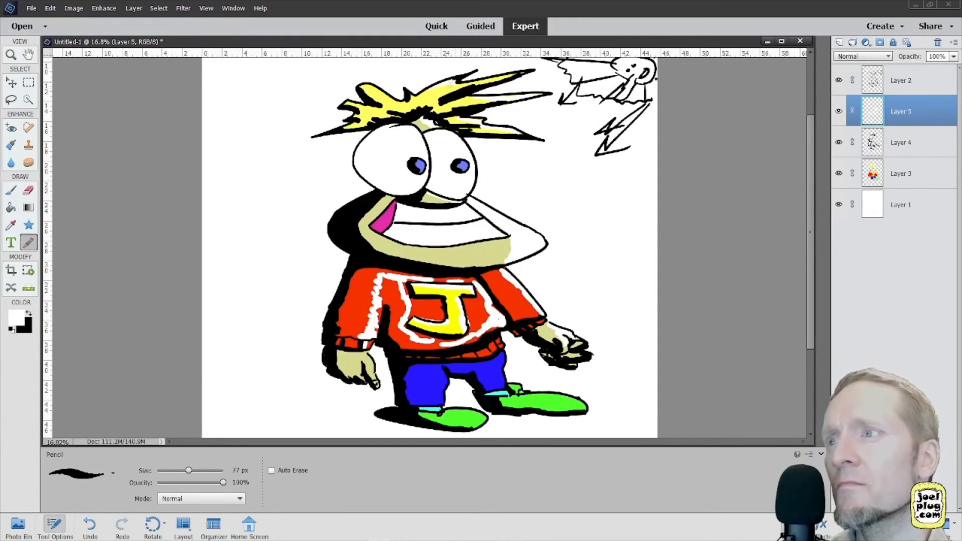
{"action": "left_click_drag", "start_coordinate": [451, 85], "coordinate": [487, 85]}
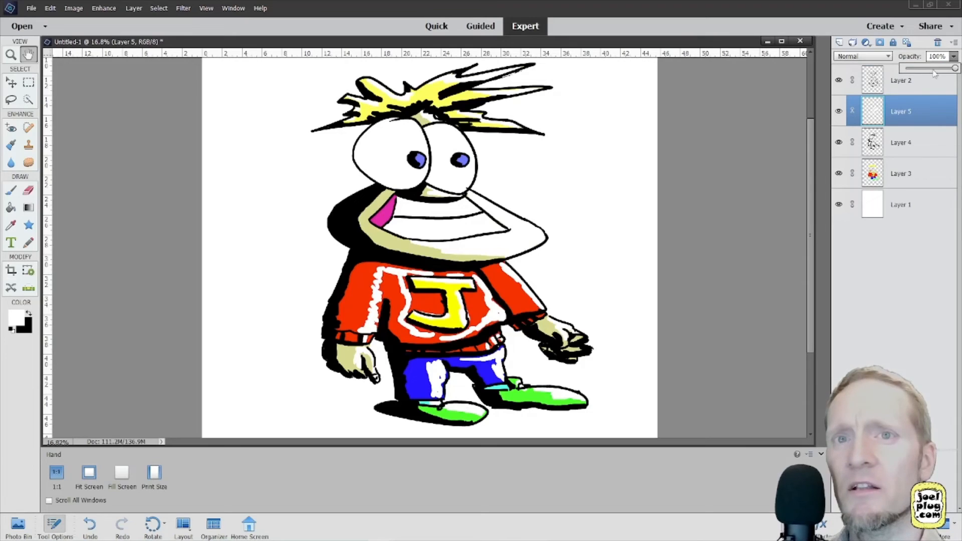
- Set Layer 5's opacity to 45%
{"action": "left_click", "coordinate": [924, 69]}
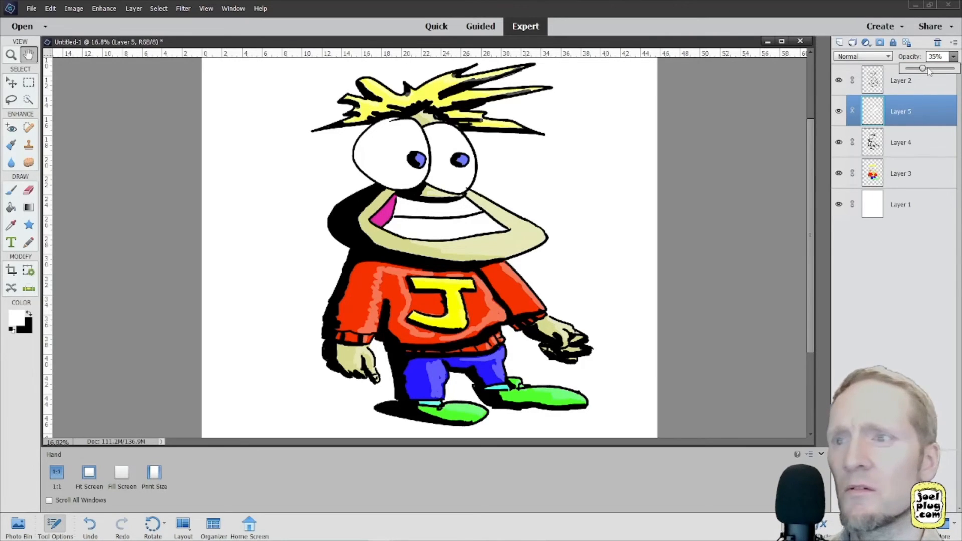
{"action": "mouse_move", "coordinate": [933, 70]}
{"action": "left_mouse_down"}
{"action": "mouse_move", "coordinate": [917, 73]}
{"action": "mouse_move", "coordinate": [925, 72]}
{"action": "left_mouse_up"}
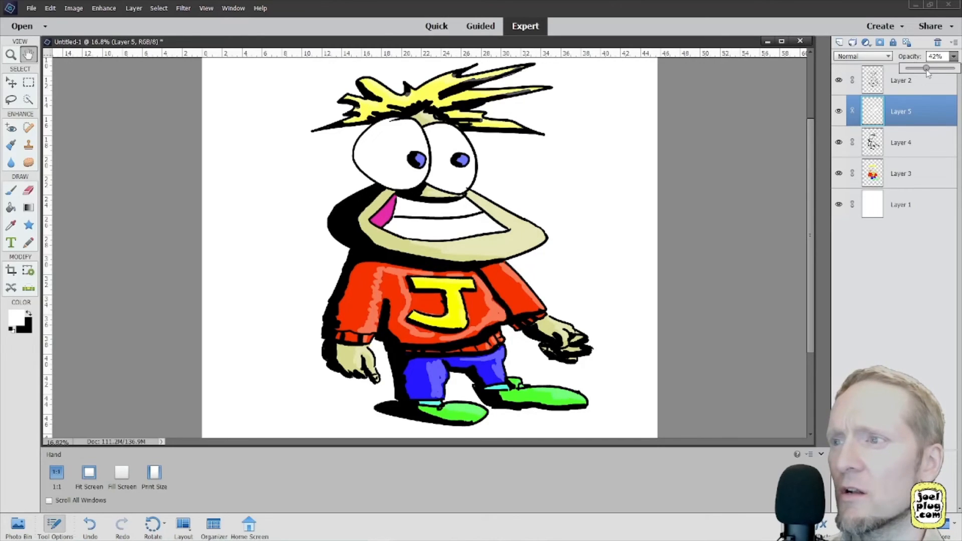
- Select Layer 4 and lower its opacity to 12%
{"action": "left_click", "coordinate": [907, 142]}
{"action": "left_click", "coordinate": [953, 56]}
{"action": "left_click", "coordinate": [928, 68]}
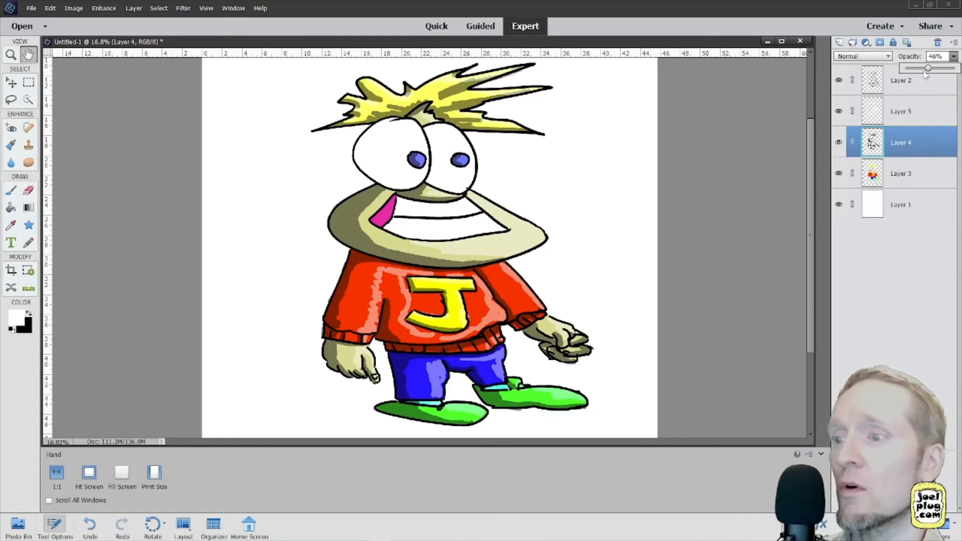
{"action": "left_click_drag", "start_coordinate": [924, 73], "coordinate": [917, 77]}
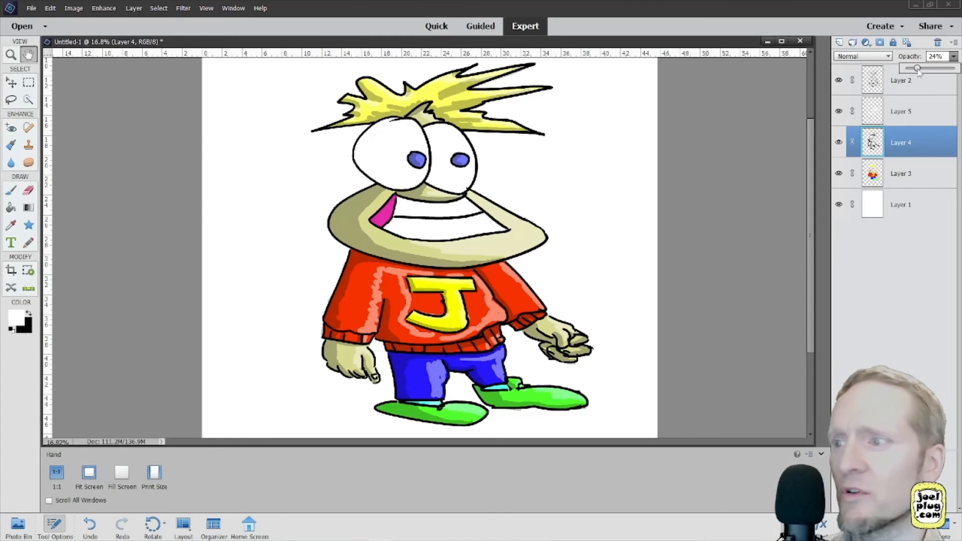
{"action": "left_click_drag", "start_coordinate": [919, 72], "coordinate": [911, 82]}
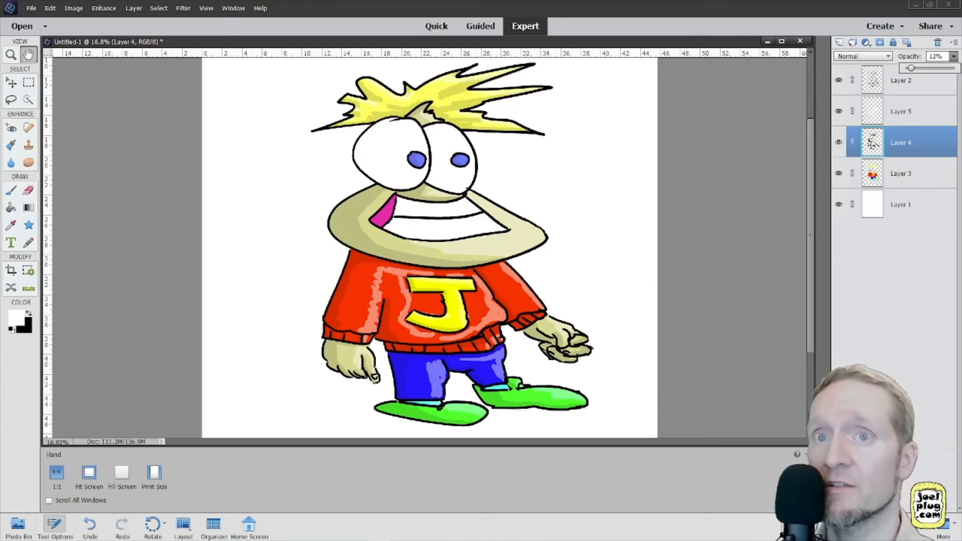
- Toggle the visibility of Layer 5 and Layer 4 off and on to compare the highlights and shadows
{"action": "left_click", "coordinate": [839, 111]}
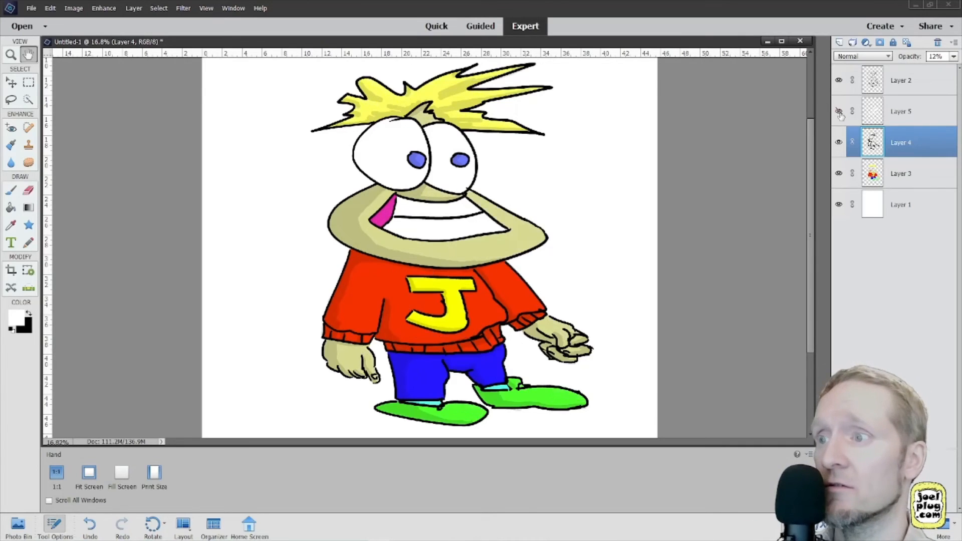
{"action": "left_click", "coordinate": [840, 111]}
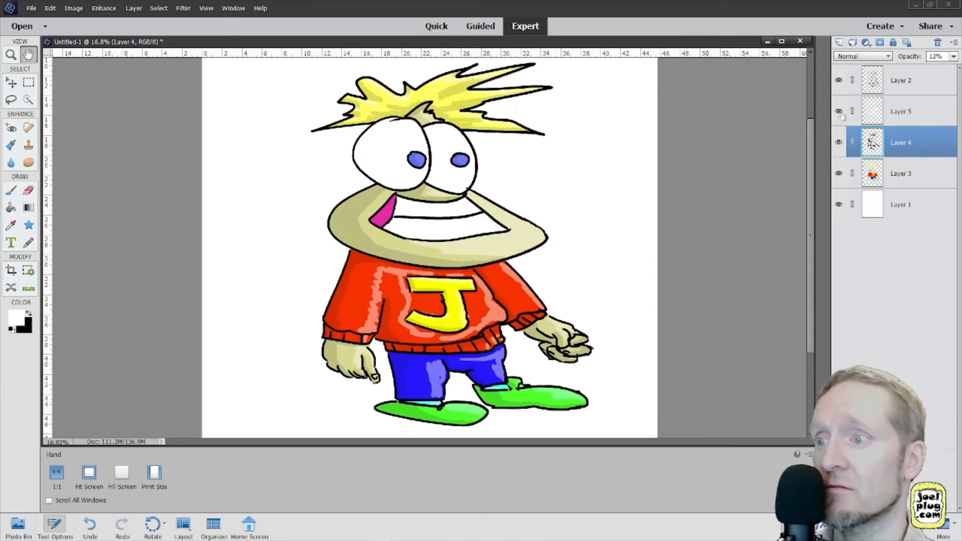
{"action": "left_click", "coordinate": [839, 143]}
{"action": "left_click", "coordinate": [839, 143]}
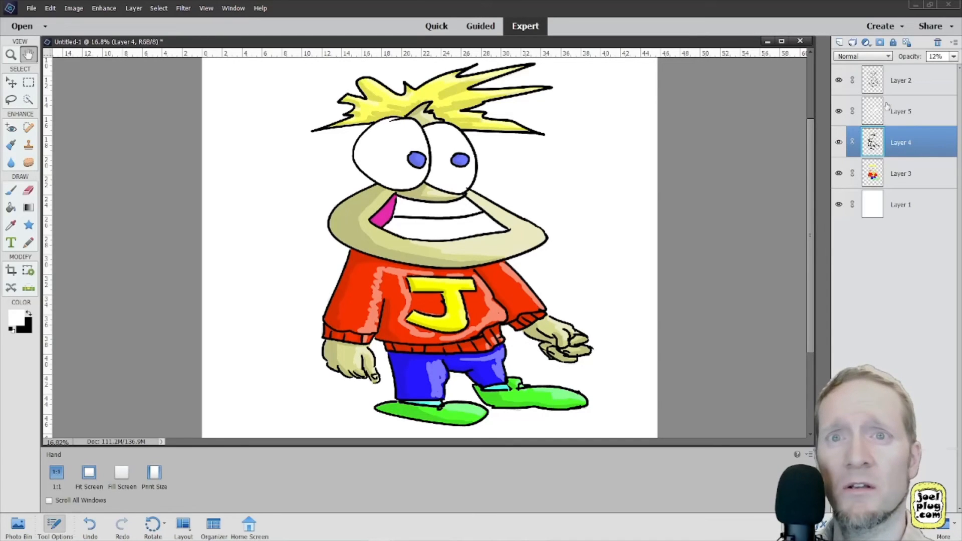
- Select Layer 5 and lower its opacity slightly below 45%
{"action": "left_click", "coordinate": [932, 112]}
{"action": "left_click", "coordinate": [953, 56]}
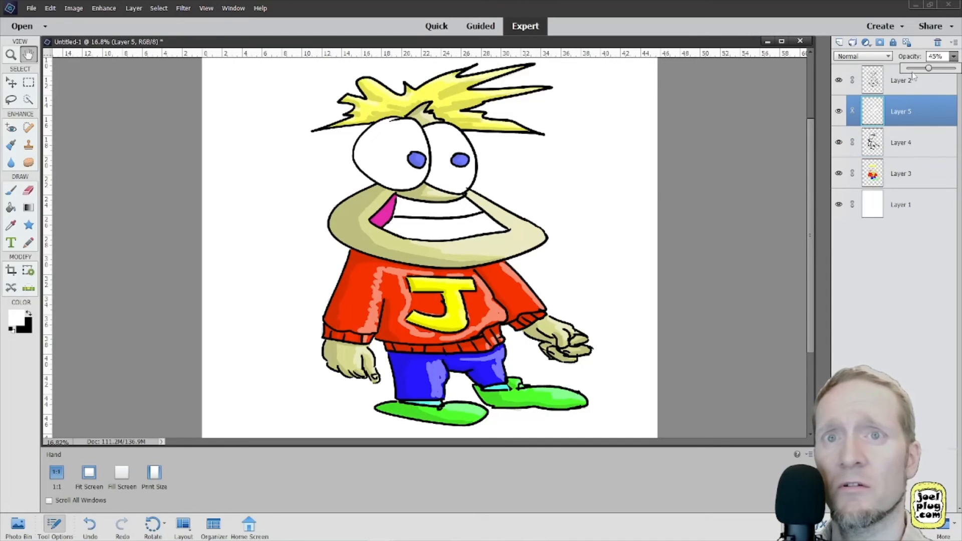
{"action": "left_click_drag", "start_coordinate": [929, 69], "coordinate": [919, 69]}
- Set the foreground colour to a dark green in the Color Picker
{"action": "left_click", "coordinate": [839, 204]}
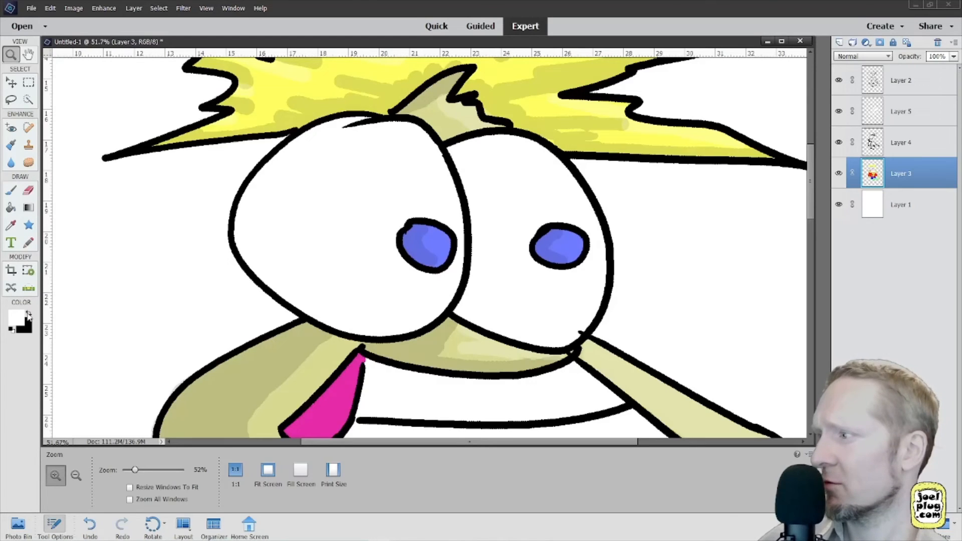
{"action": "left_click", "coordinate": [28, 314]}
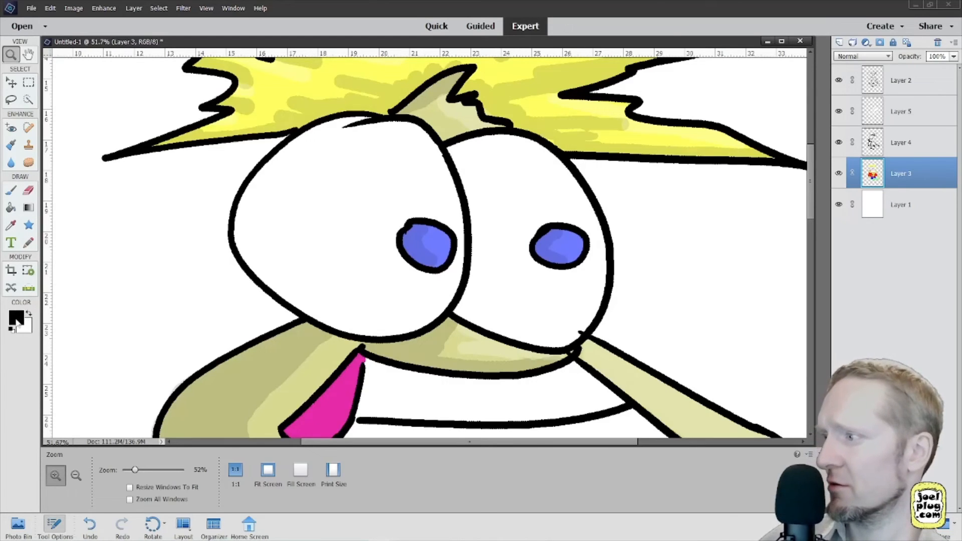
{"action": "left_click", "coordinate": [17, 317]}
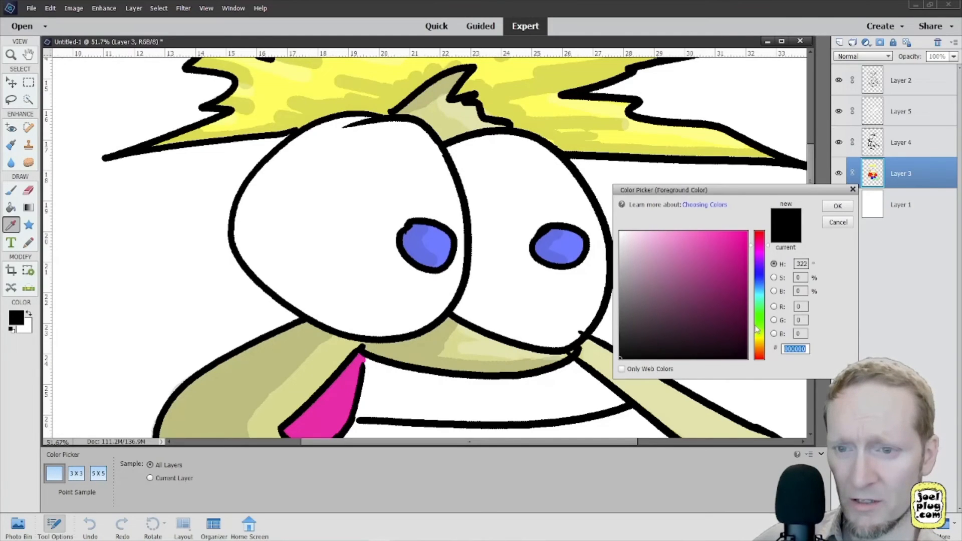
{"action": "left_click", "coordinate": [762, 321]}
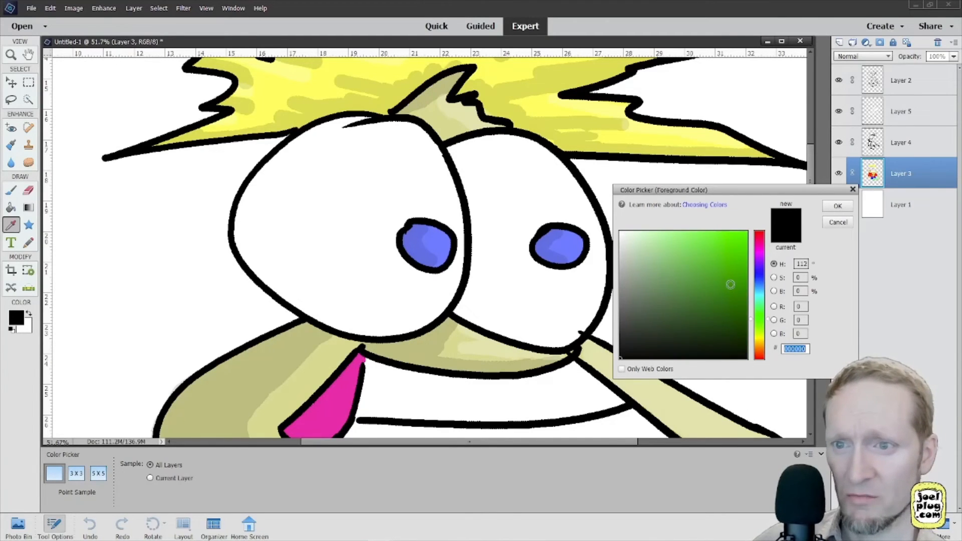
{"action": "left_click", "coordinate": [736, 289]}
{"action": "left_click", "coordinate": [849, 208]}
- Select Layer 1 and fill the background with the dark green using the Paint Bucket
{"action": "key", "text": "z"}
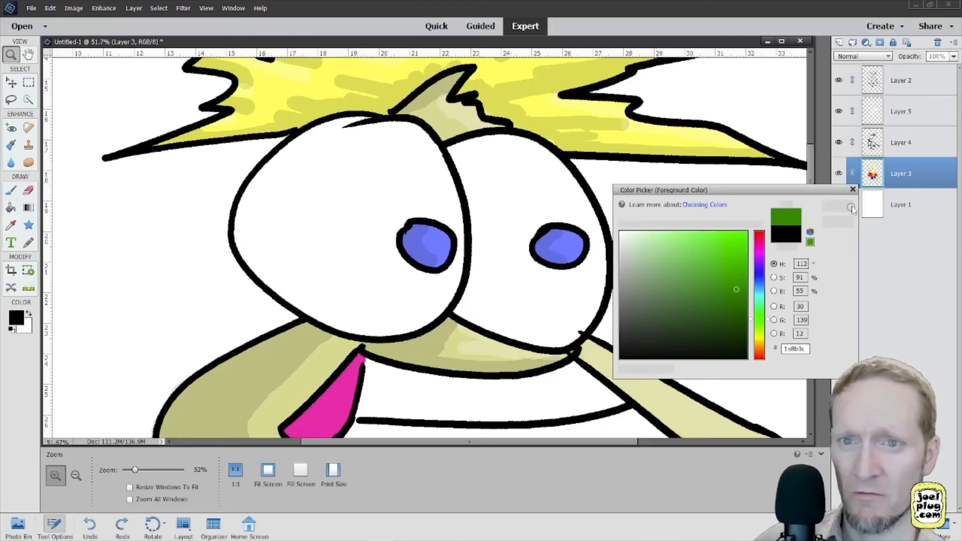
{"action": "left_click", "coordinate": [11, 208]}
{"action": "left_click", "coordinate": [911, 206]}
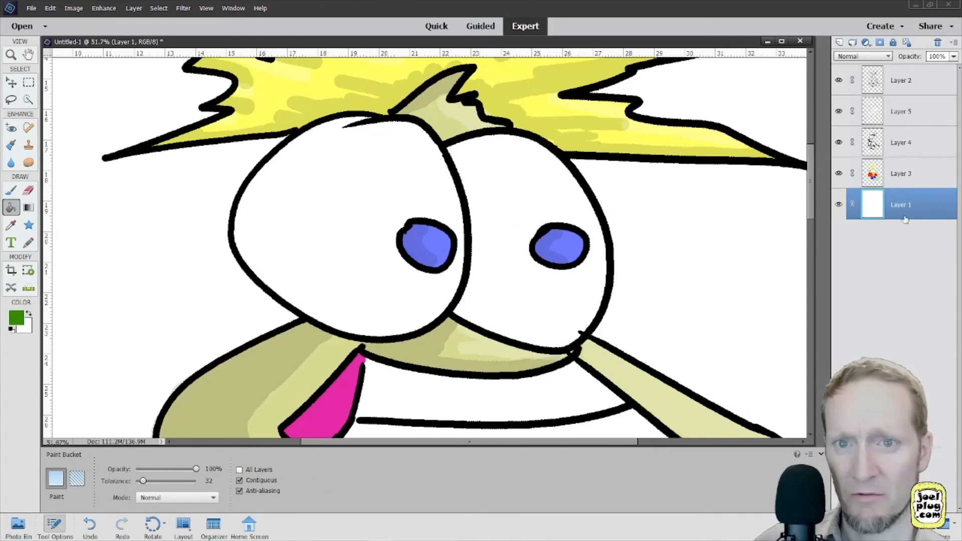
{"action": "left_click", "coordinate": [763, 296]}
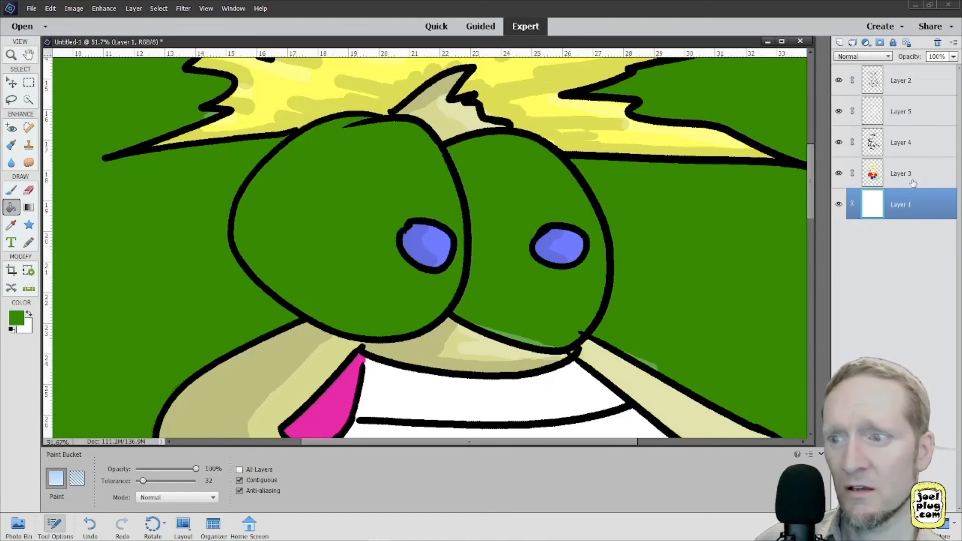
- Select Layer 3 and paint the eye whites with white using the Pencil and Paint Bucket
{"action": "left_click", "coordinate": [907, 179]}
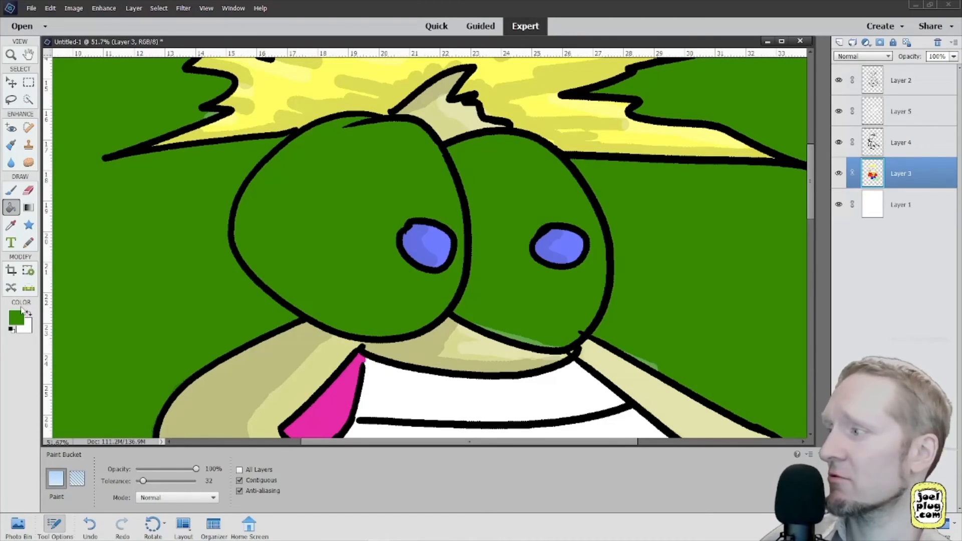
{"action": "left_click", "coordinate": [28, 313]}
{"action": "left_click", "coordinate": [28, 243]}
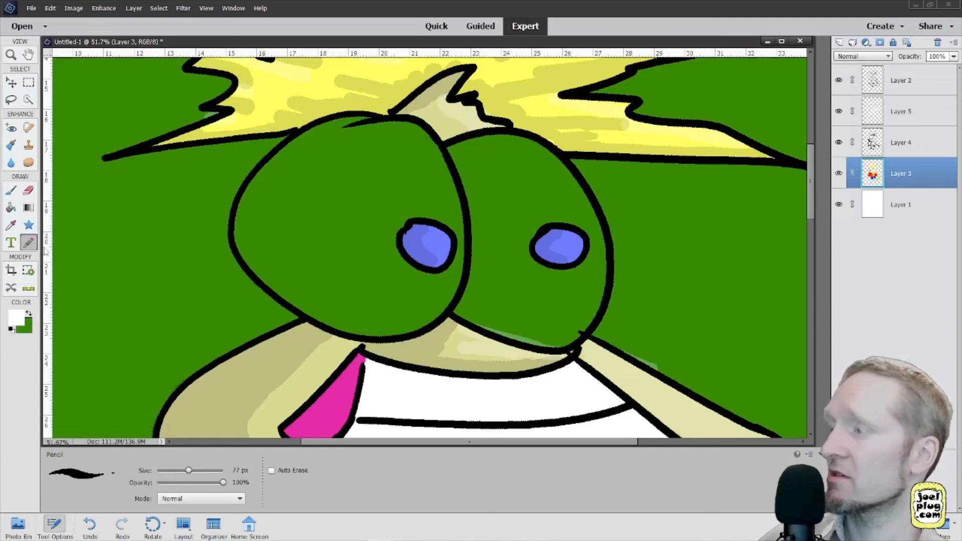
{"action": "mouse_move", "coordinate": [383, 129]}
{"action": "left_mouse_down"}
{"action": "mouse_move", "coordinate": [374, 126]}
{"action": "mouse_move", "coordinate": [328, 124]}
{"action": "mouse_move", "coordinate": [283, 150]}
{"action": "left_mouse_up"}
{"action": "left_click", "coordinate": [28, 190]}
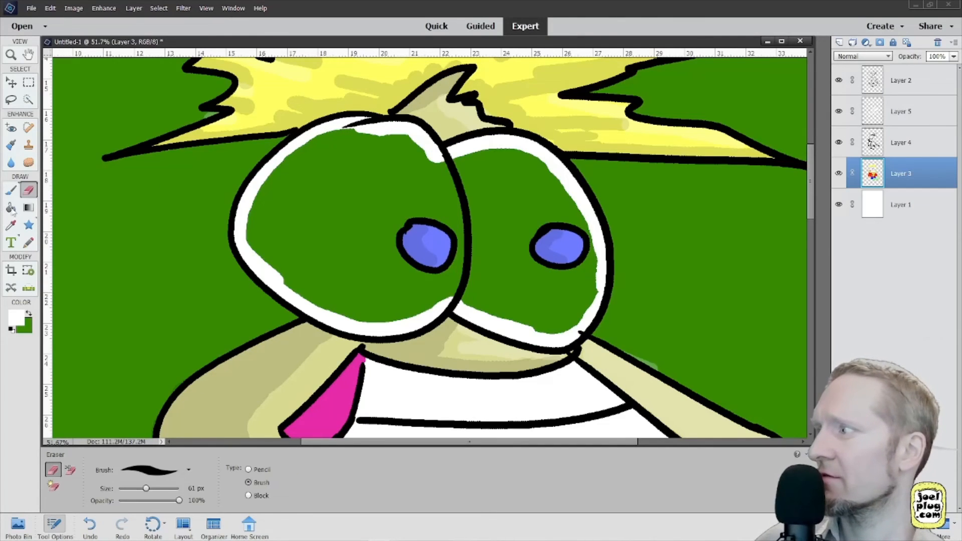
{"action": "left_click", "coordinate": [11, 206]}
{"action": "left_click", "coordinate": [381, 213]}
{"action": "key", "text": "ctrl+0"}
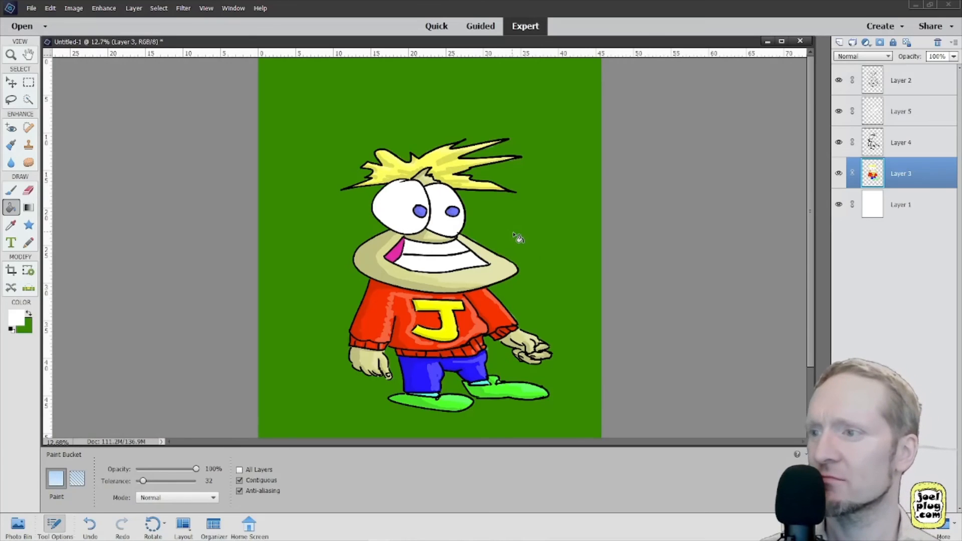
{"action": "scroll", "coordinate": [498, 361], "scroll_direction": "up", "scroll_amount": 2}
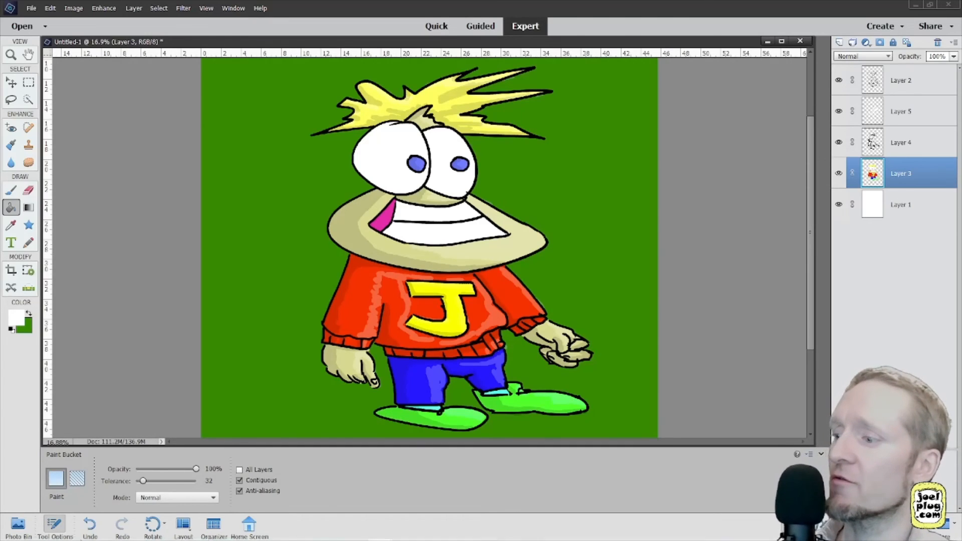
{"action": "mouse_move", "coordinate": [87, 520]}
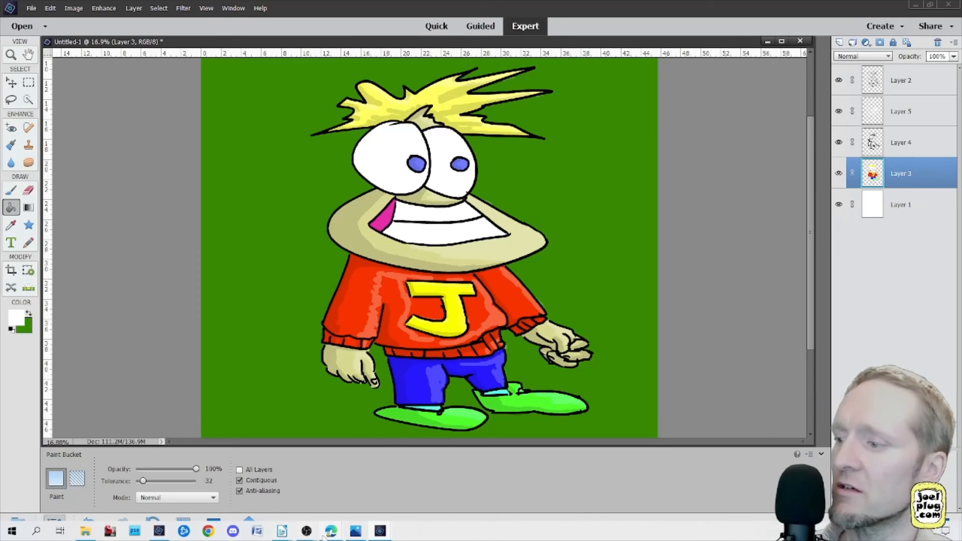
{"action": "left_click", "coordinate": [19, 534]}
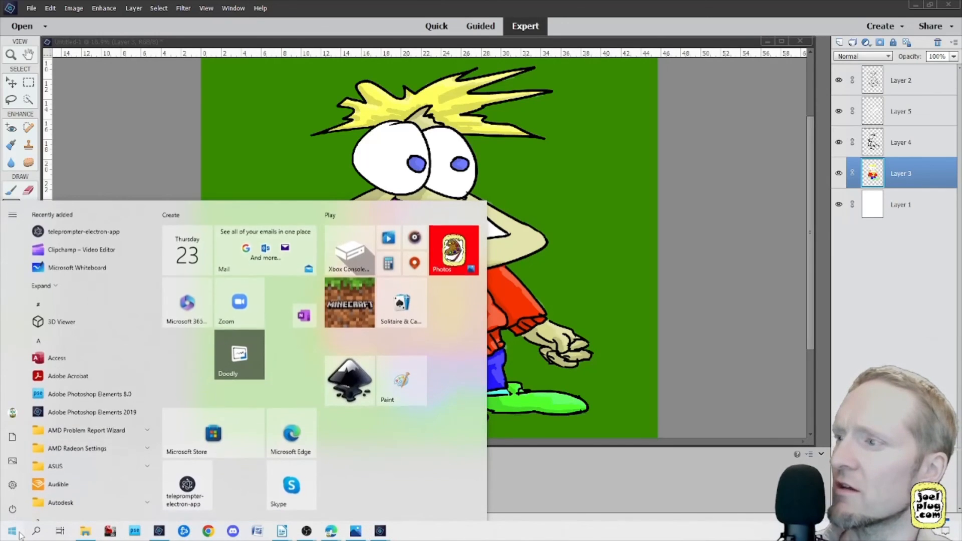
{"action": "left_click", "coordinate": [351, 385]}
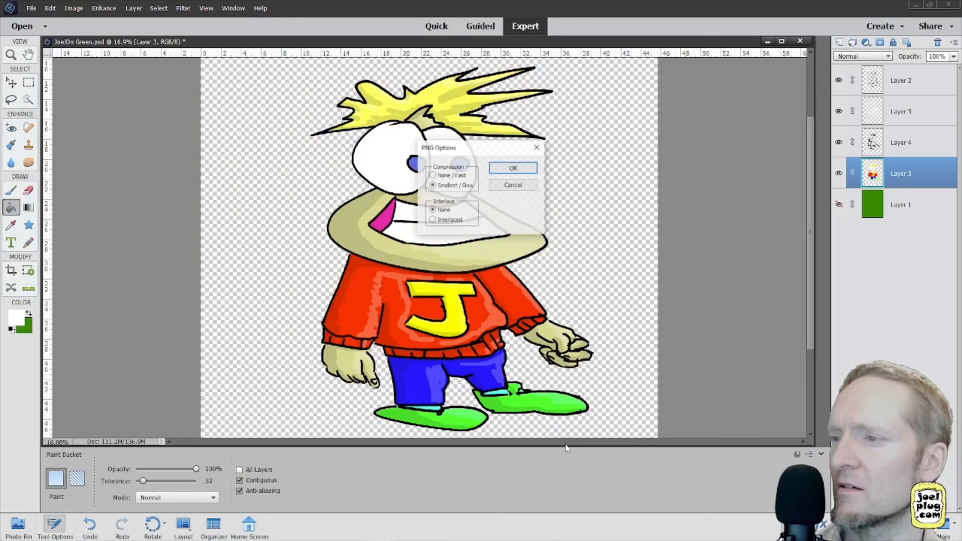
- Confirm the PNG export options with Smallest/Slow compression and no interlacing
{"action": "left_click", "coordinate": [514, 169]}
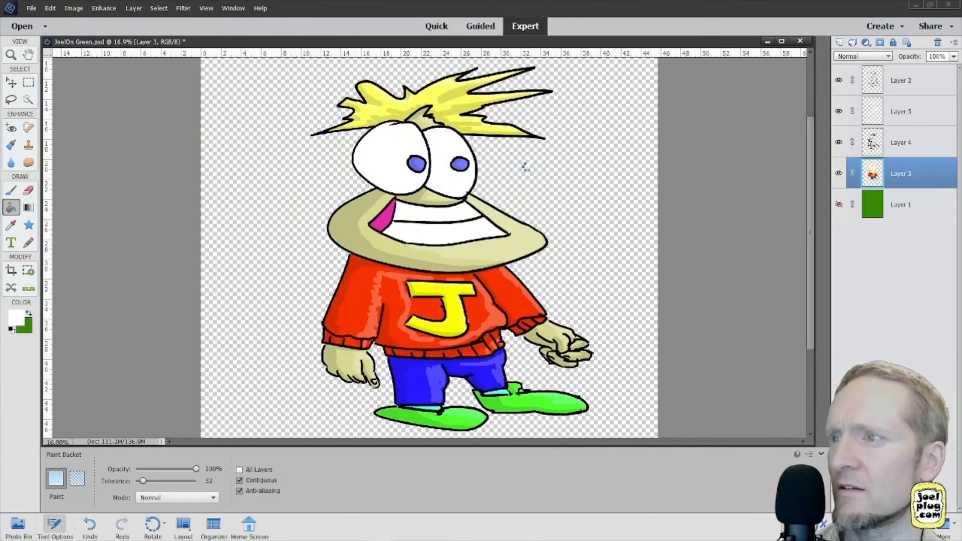